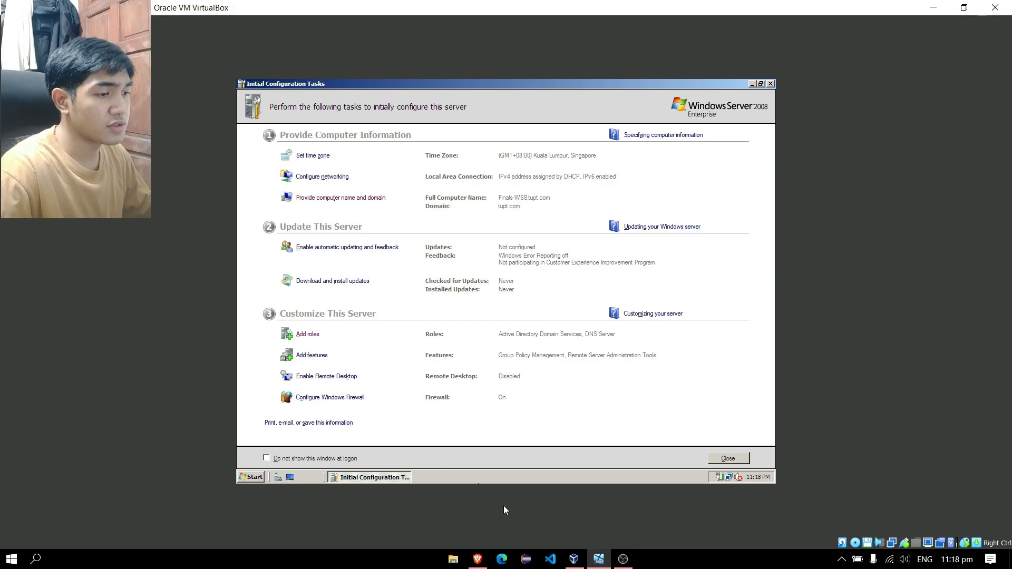
Switch from the server VM to the Google Classroom assignment instructions in Brave
mouse_move(486, 558)
left_click(495, 516)
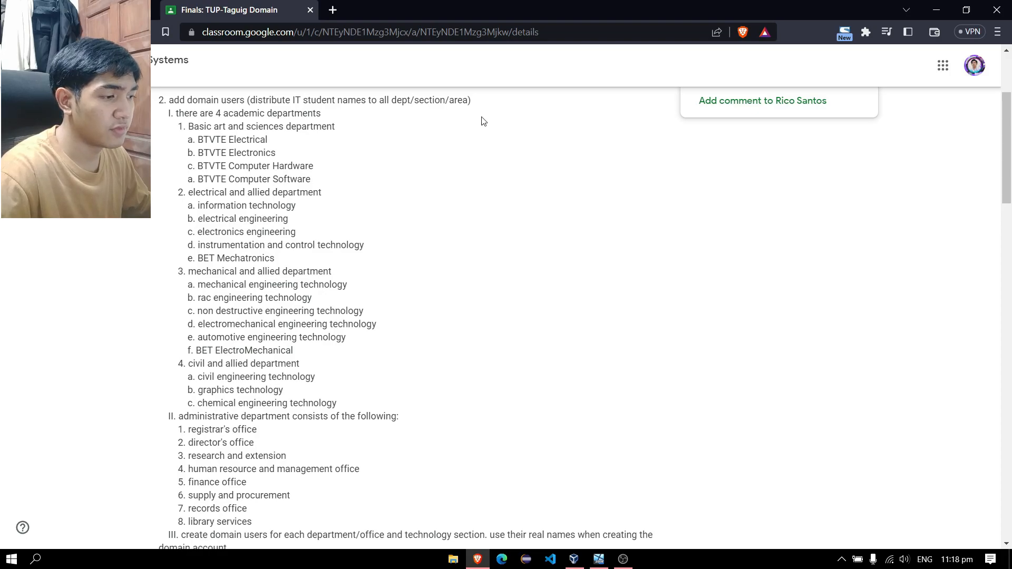
Return to the Windows Server VM and launch Active Directory Users and Computers from Administrative Tools
left_click(609, 563)
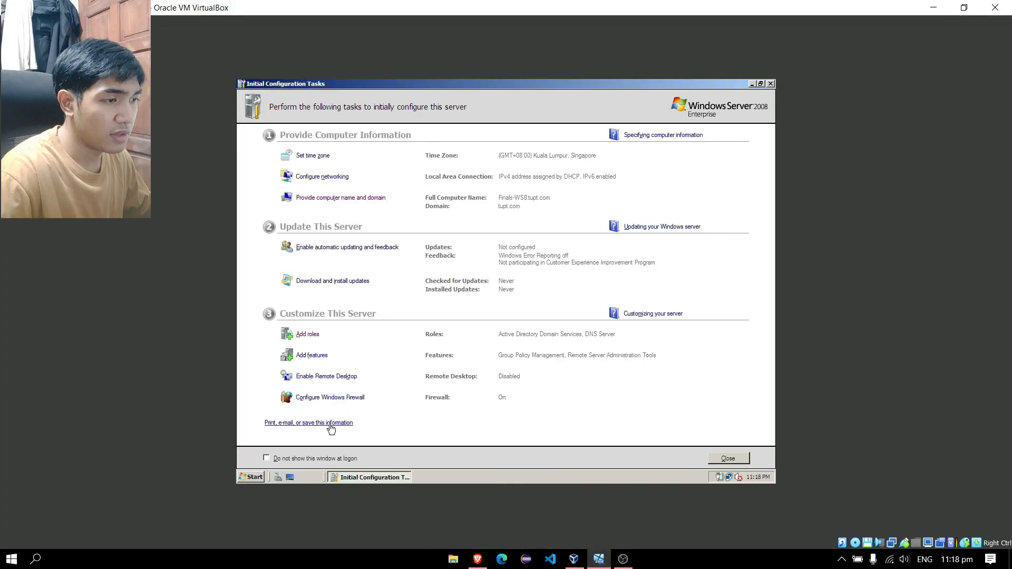
left_click(260, 477)
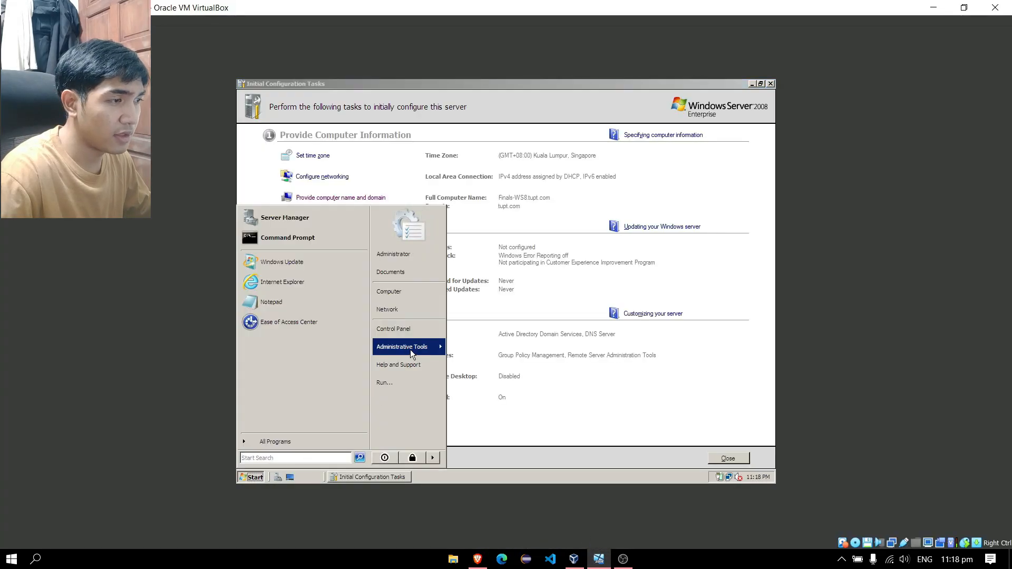
mouse_move(406, 347)
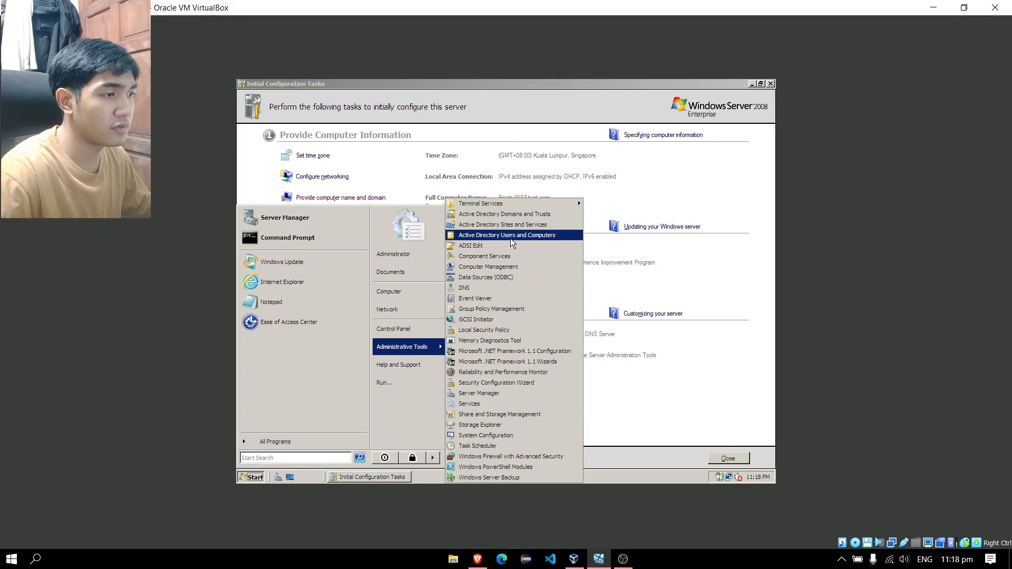
left_click(511, 237)
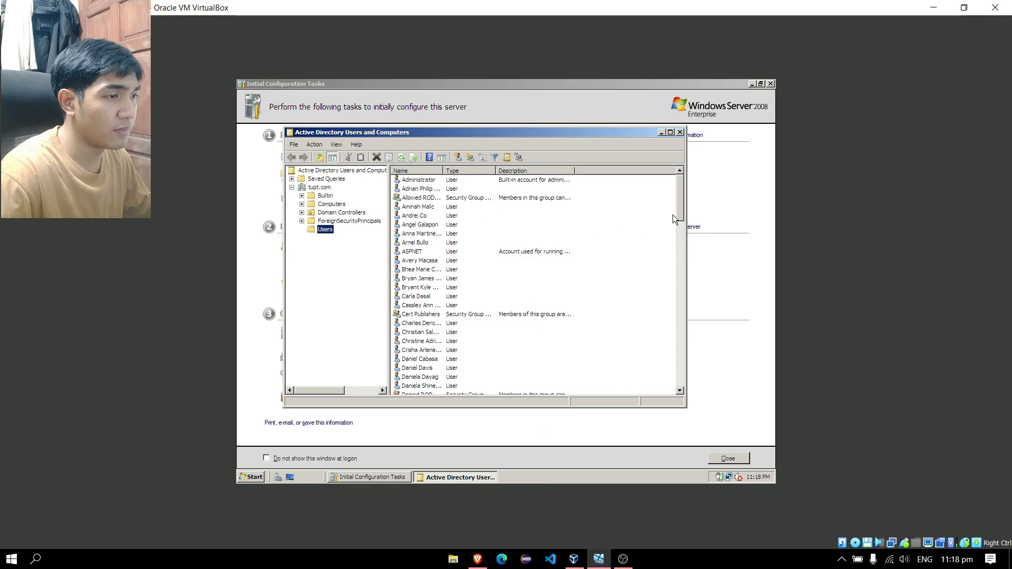
mouse_move(683, 215)
left_mouse_down()
mouse_move(678, 368)
mouse_move(677, 196)
left_mouse_up()
left_click(477, 558)
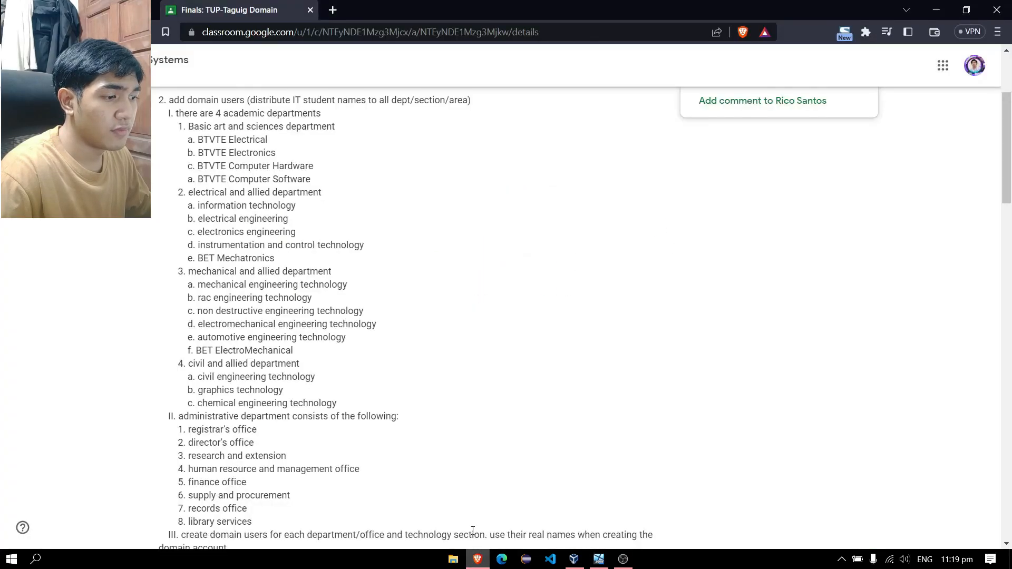
mouse_move(474, 566)
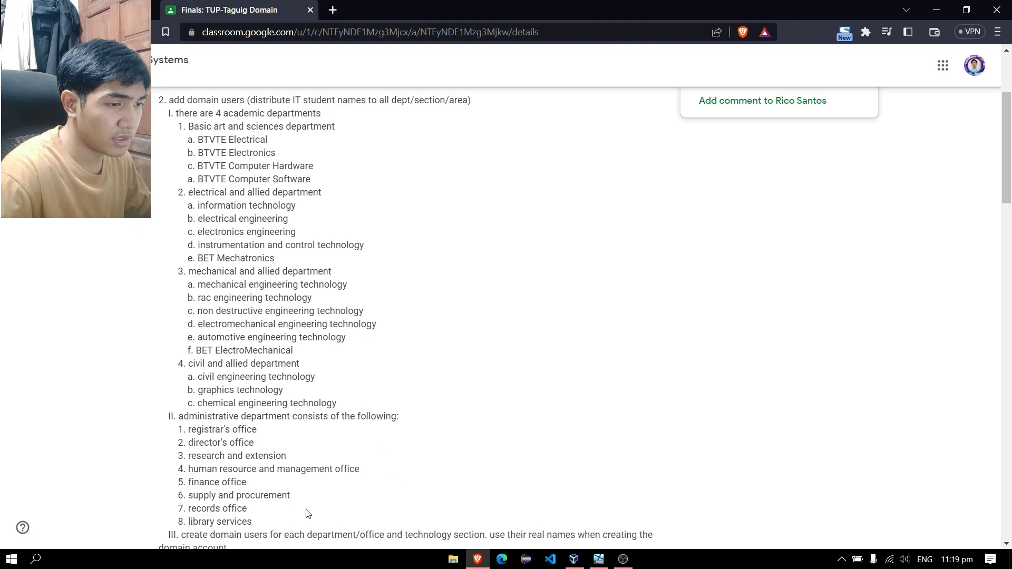
scroll(304, 515, "down", 1)
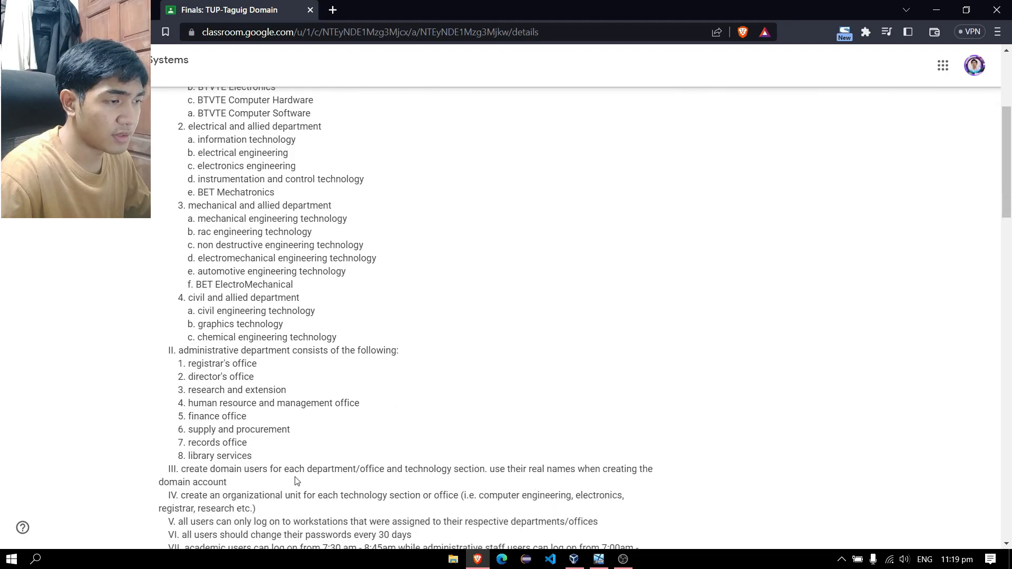
scroll(245, 235, "up", 1)
scroll(312, 184, "down", 2)
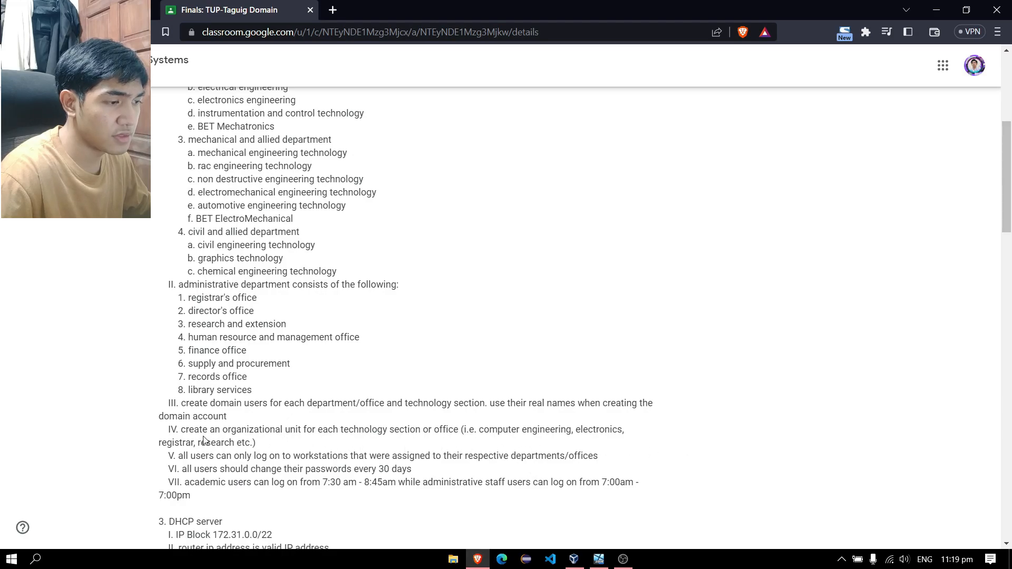
scroll(397, 463, "up", 3)
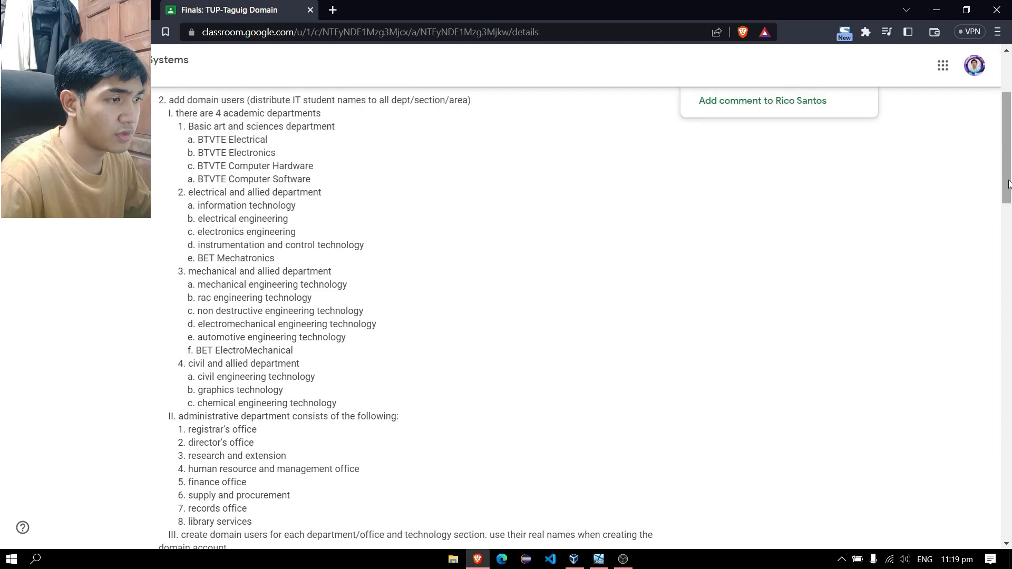
scroll(944, 253, "down", 1)
key("alt+Tab")
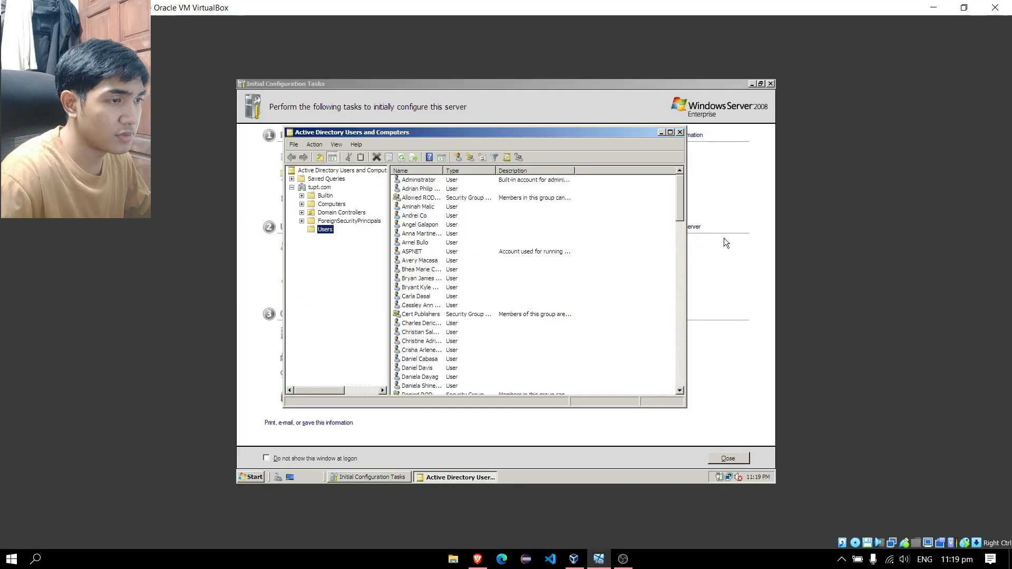
right_click(324, 188)
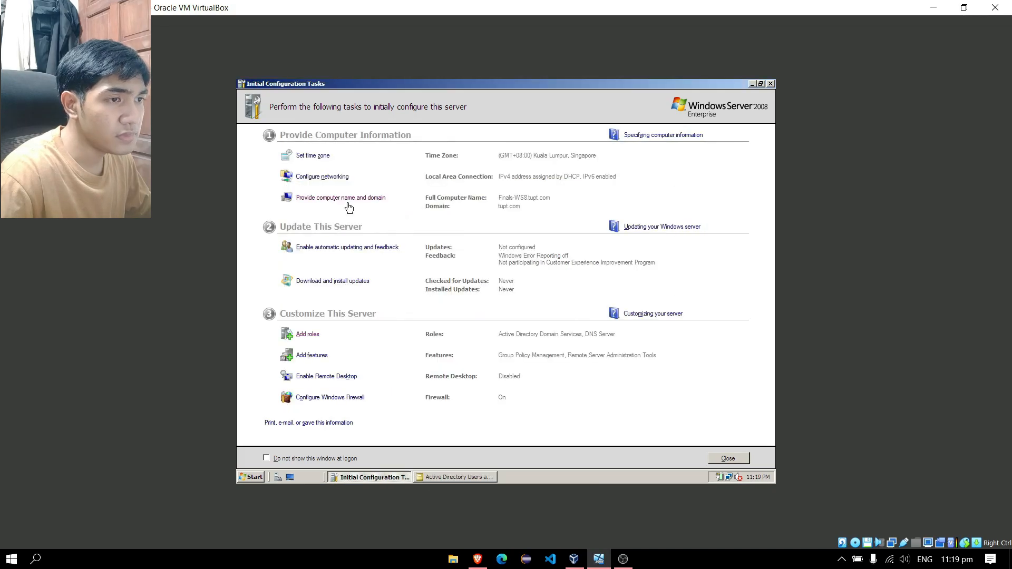
left_click(477, 559)
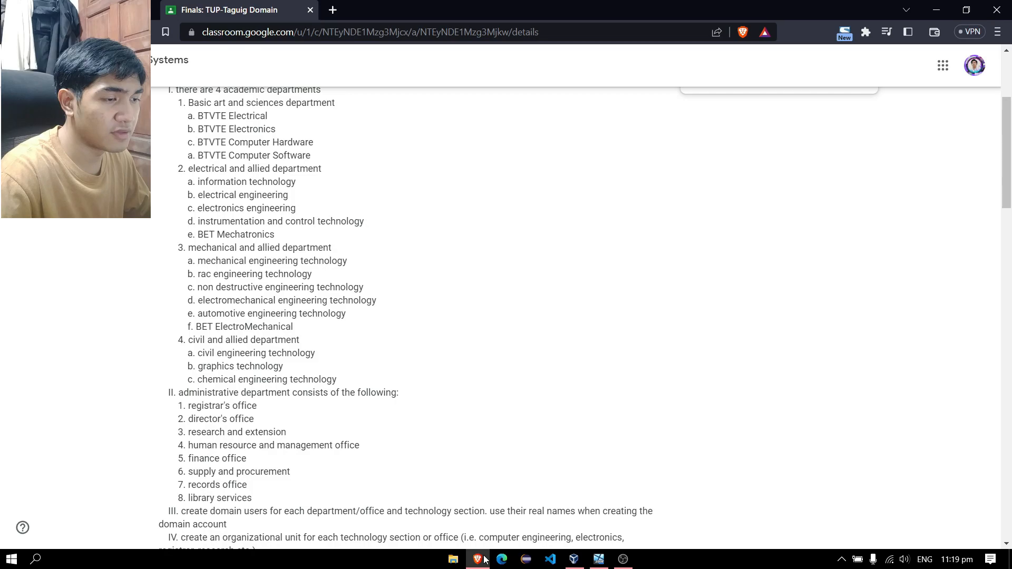
mouse_move(482, 562)
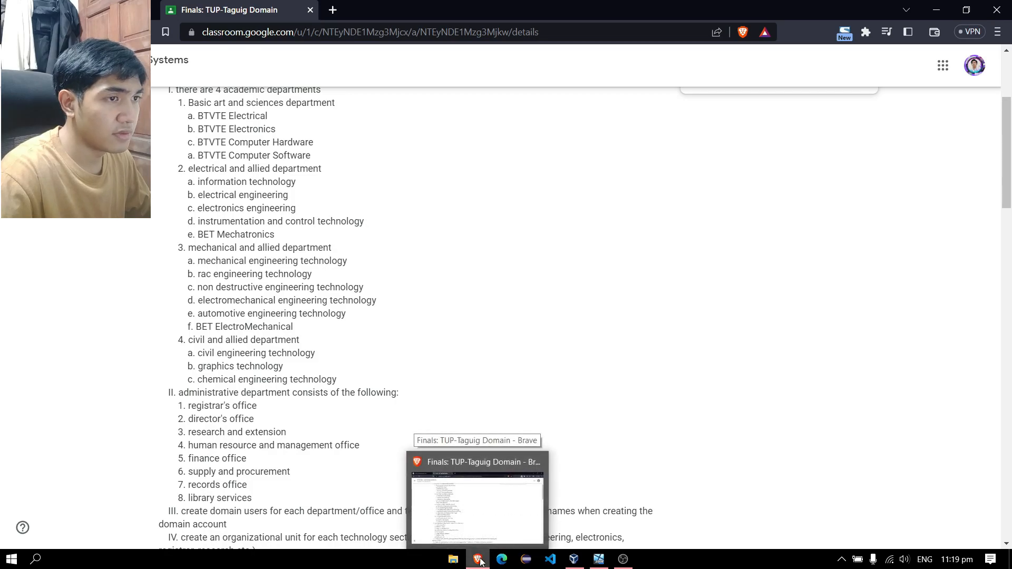
left_click_drag(1010, 179, 1011, 174)
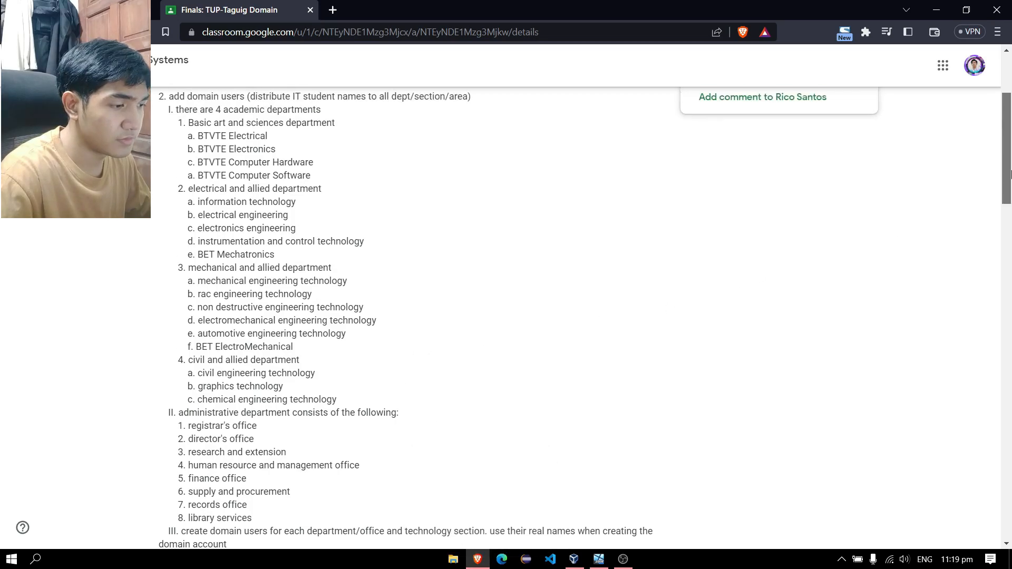
left_click(479, 563)
Create the 'Academic Department' organizational unit under the tupt.com domain
left_click(320, 188)
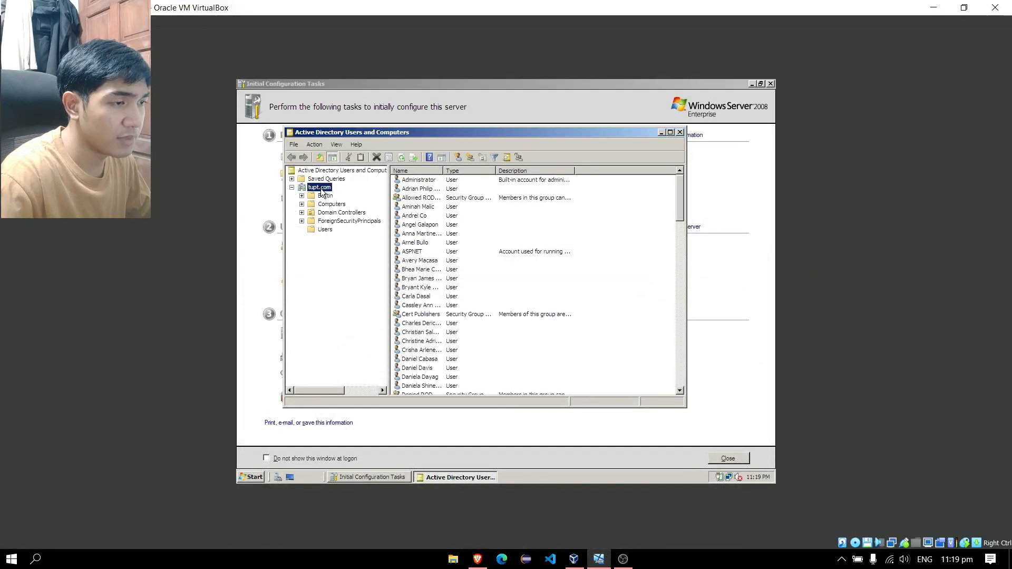
right_click(322, 191)
mouse_move(362, 255)
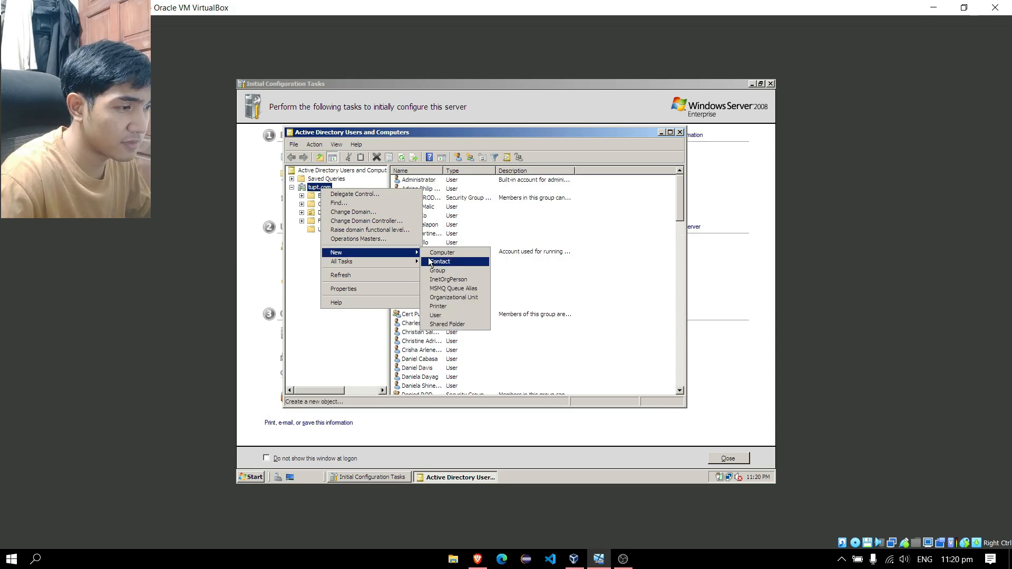
left_click(453, 298)
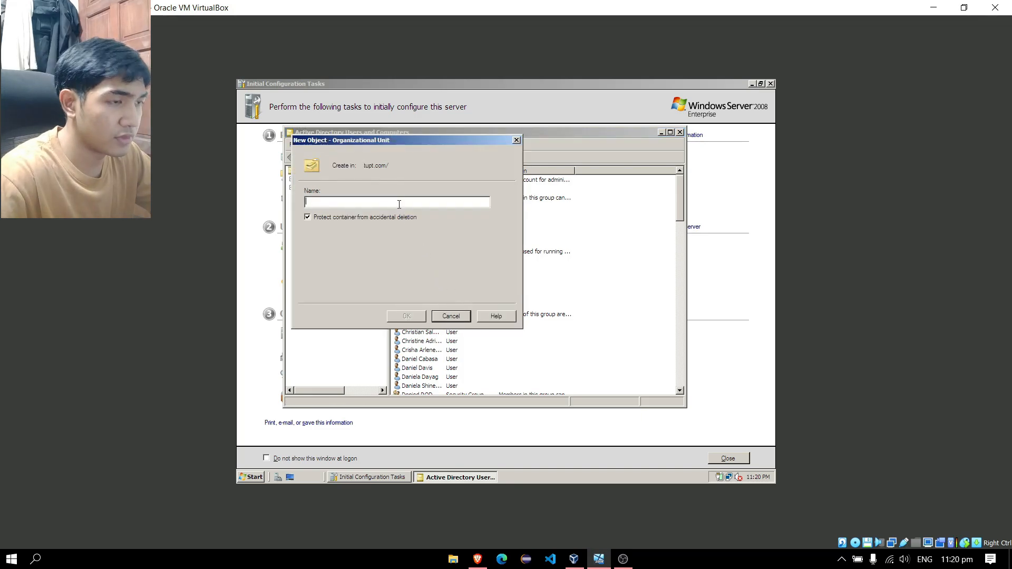
type("Academi")
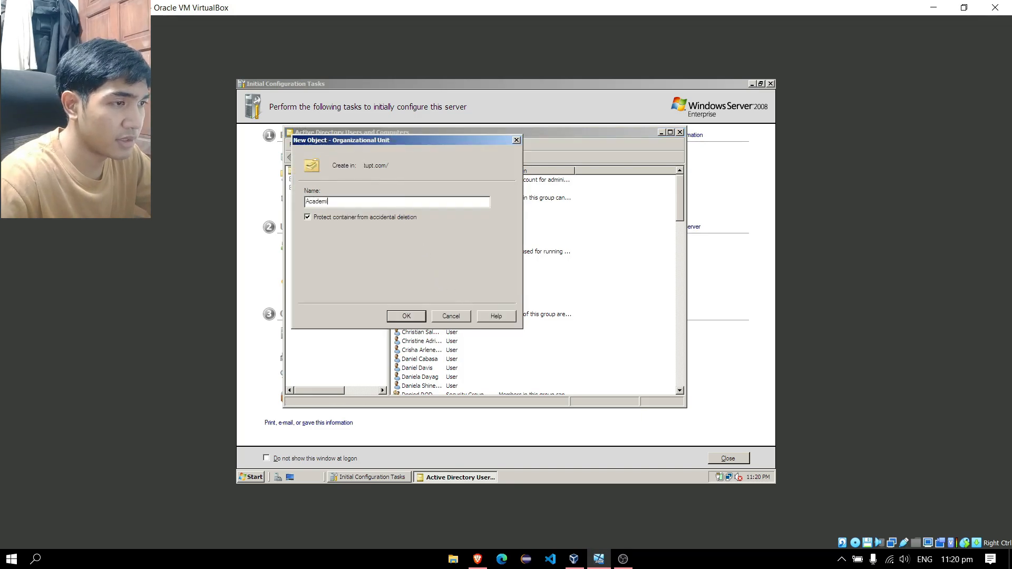
type("c")
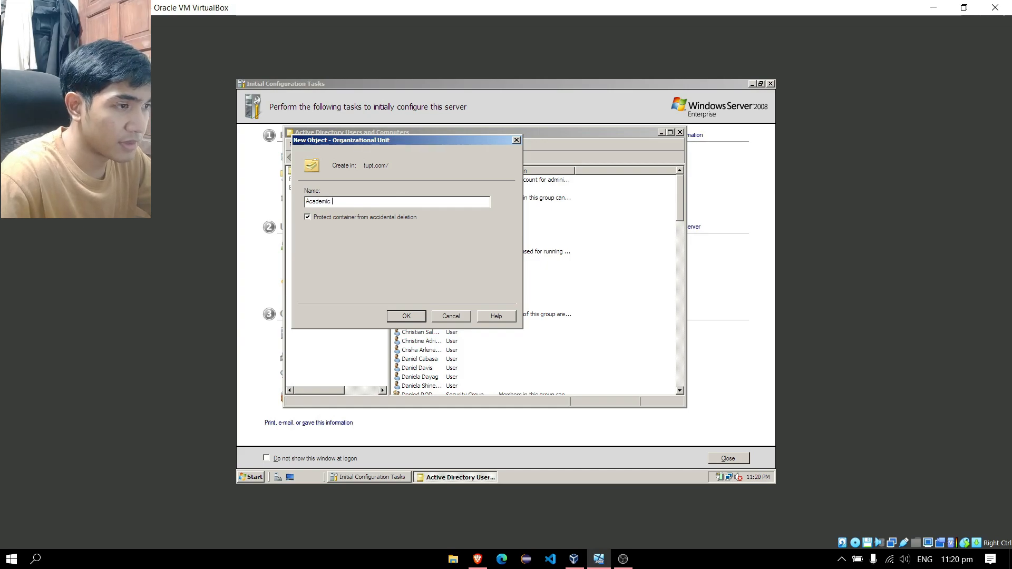
type(" Depar")
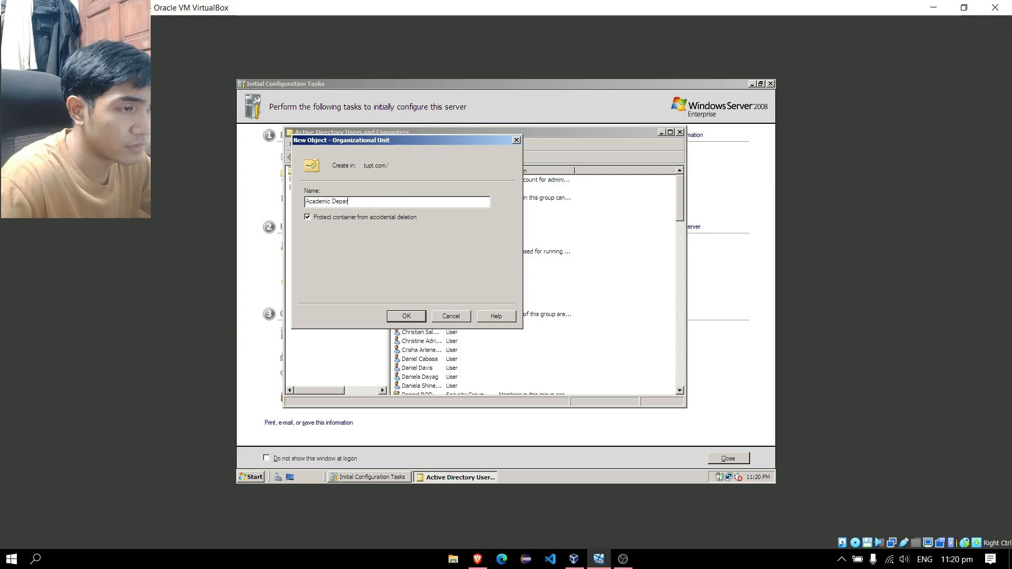
type("tment")
key("Return")
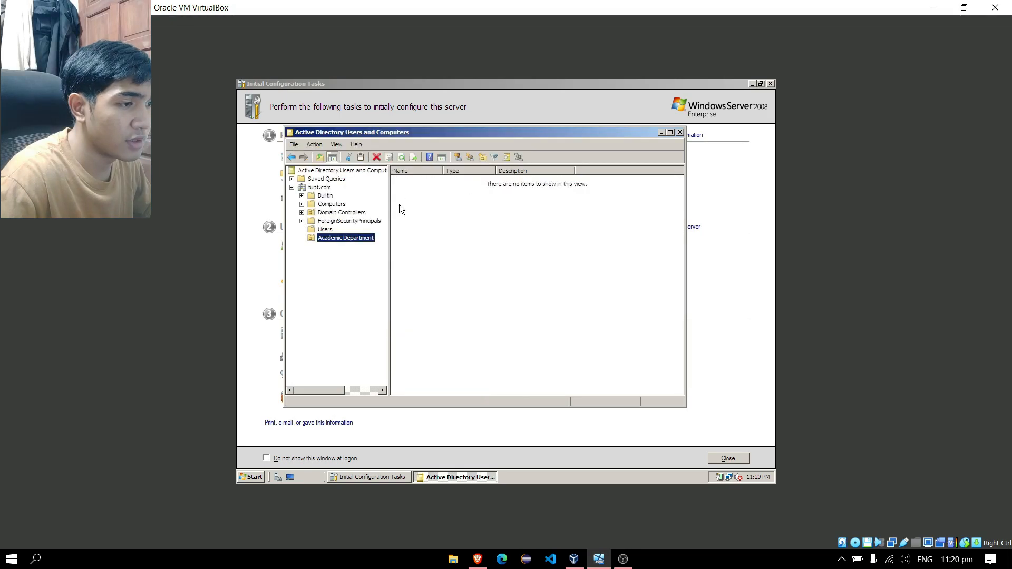
key("alt+Tab")
key("alt+Tab")
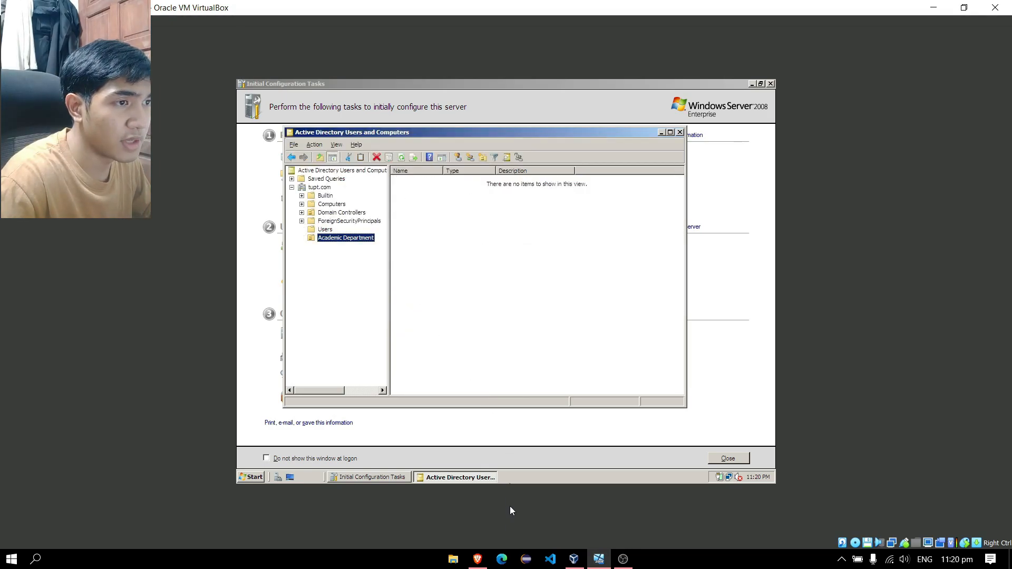
Check the assignment's department list in the browser, then return to the server
left_click(478, 558)
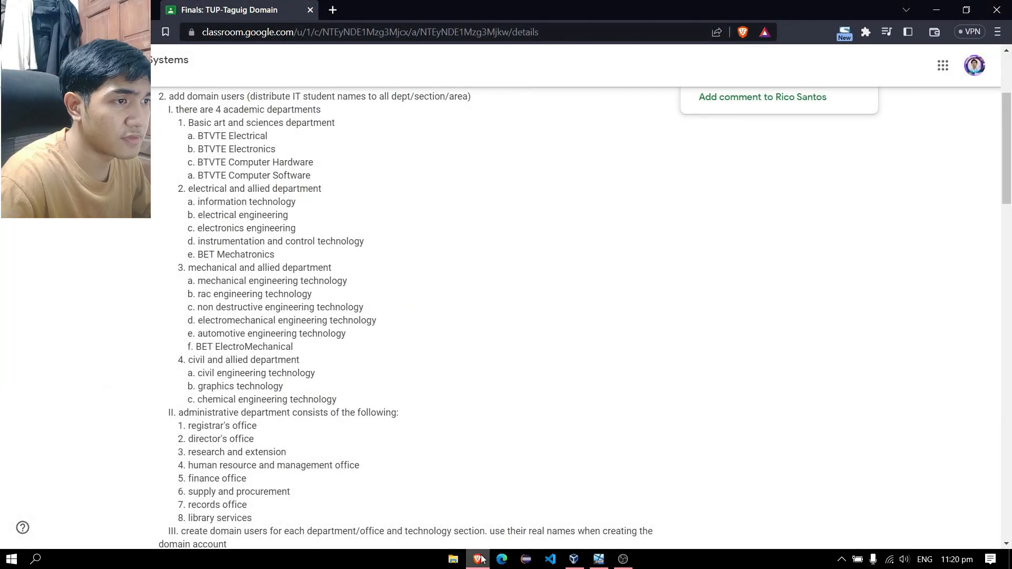
double_click(482, 560)
left_click(472, 560)
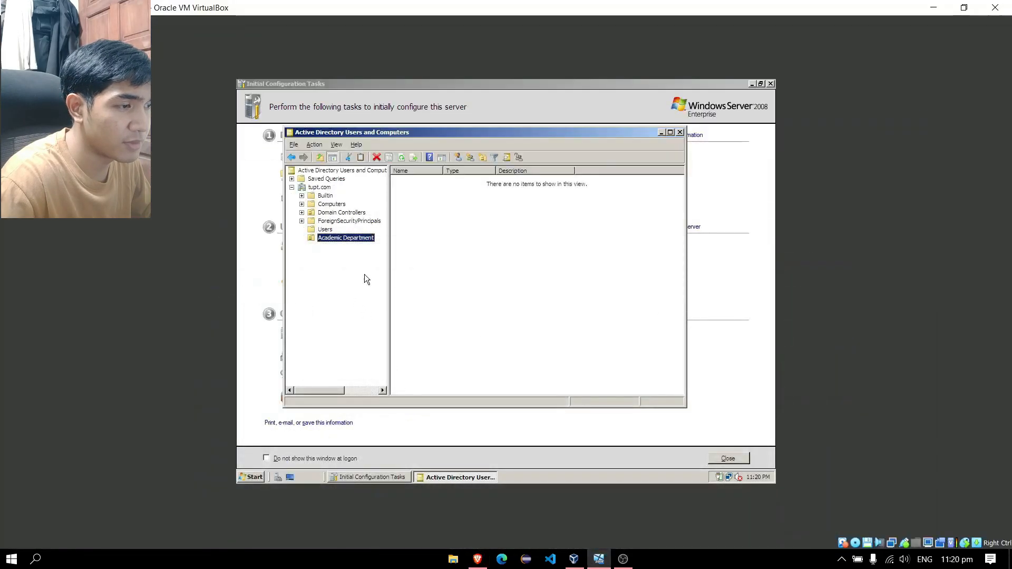
Create the 'Basic and Arts Department' OU inside Academic Department
right_click(367, 238)
mouse_move(407, 277)
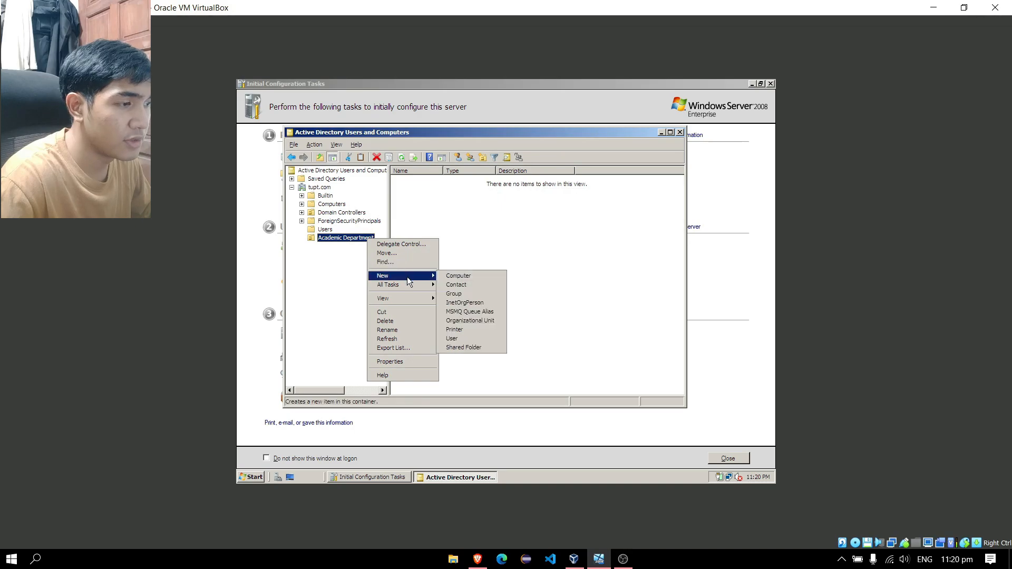
left_click(477, 322)
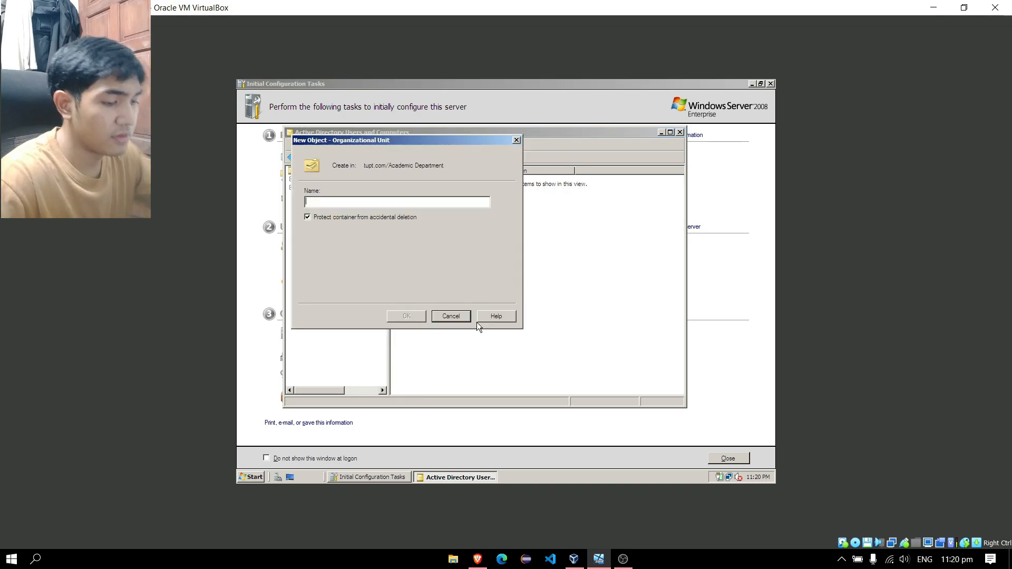
type("Basic and Arts")
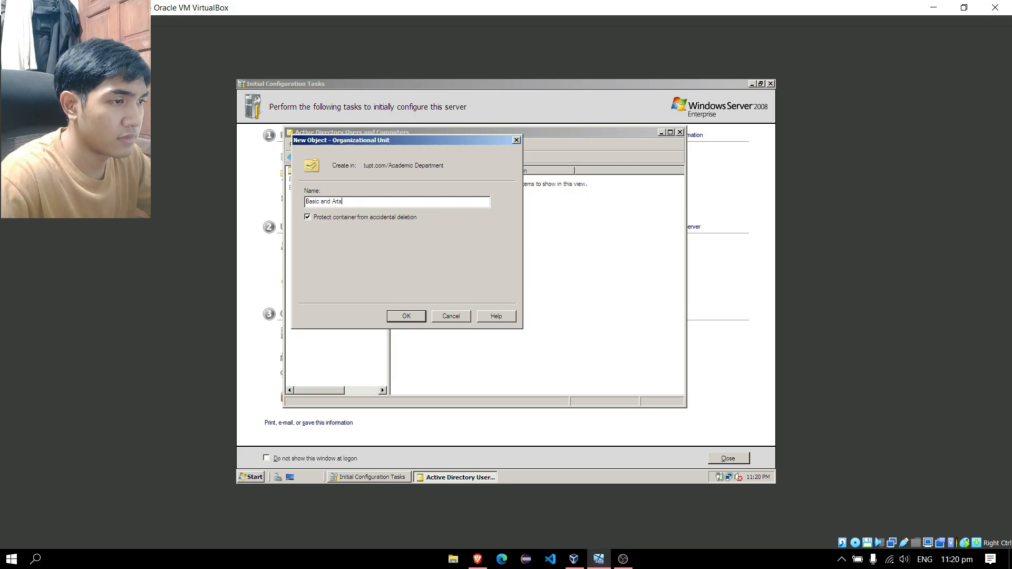
type(" Department")
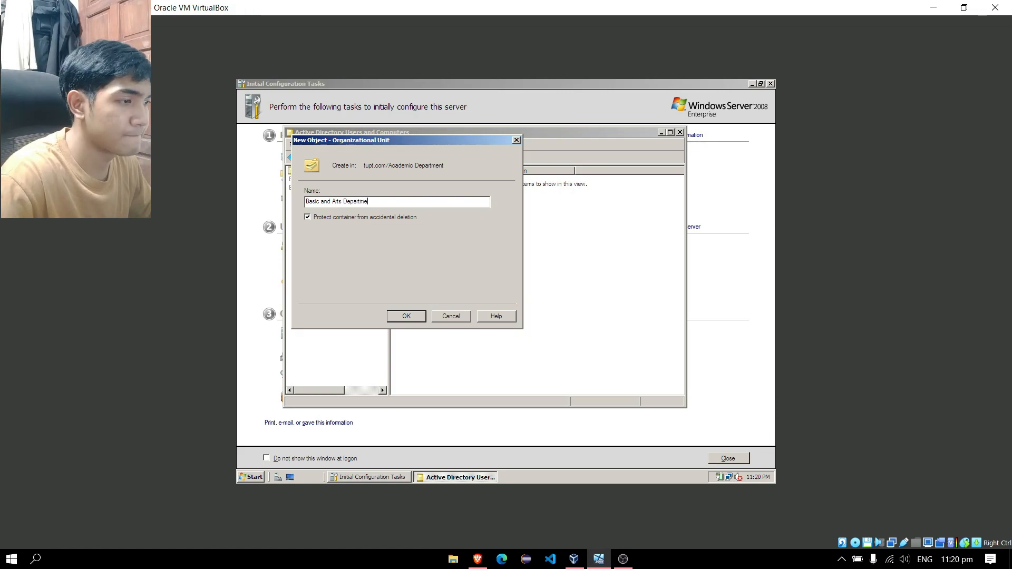
key("Return")
key("alt+Tab")
key("alt+Tab")
left_click(486, 559)
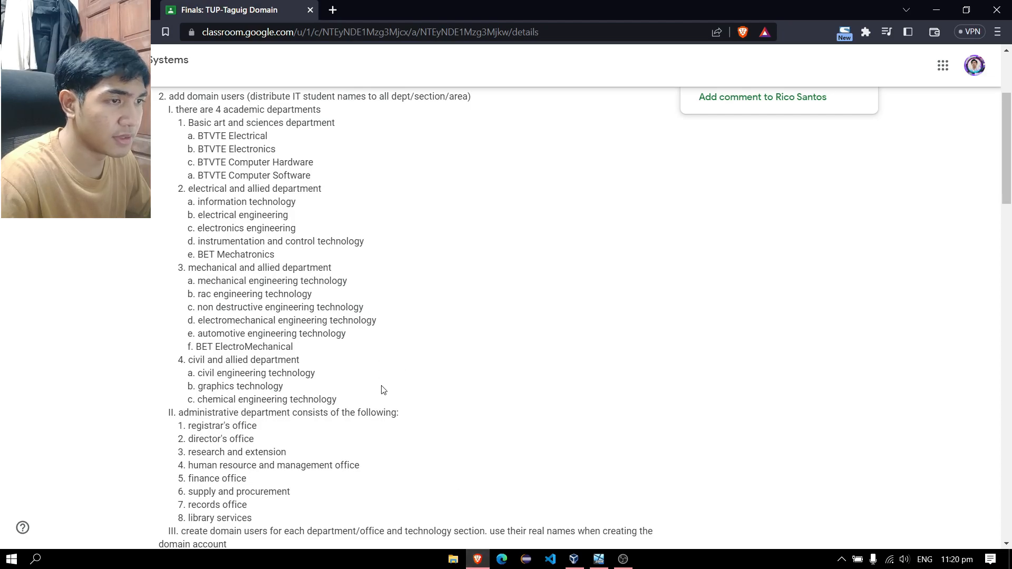
Create 'Electrical and Allied', 'Mechanical and Allied' and 'Civil and Allied Department' OUs under Academic Department
left_click(478, 560)
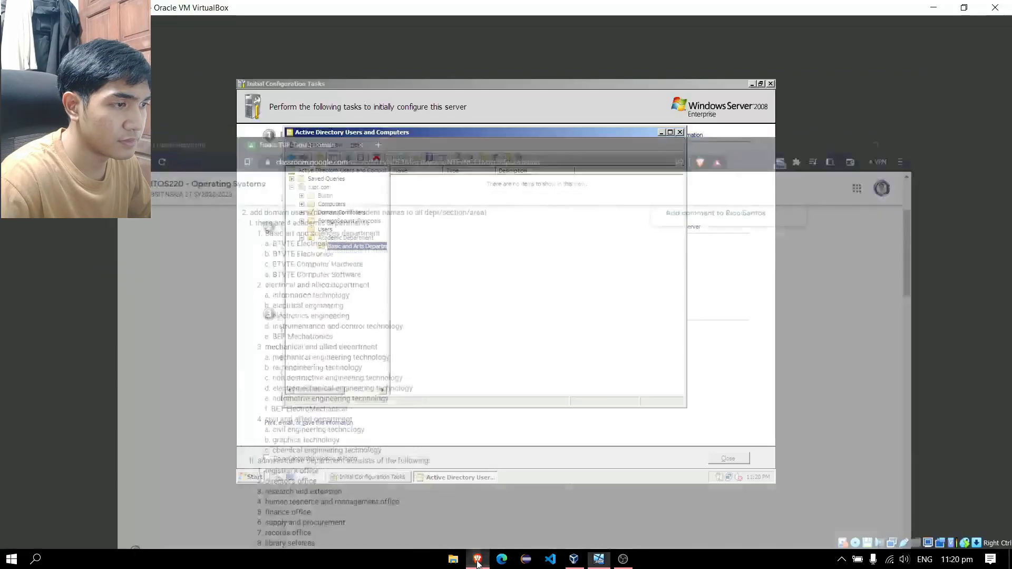
right_click(345, 237)
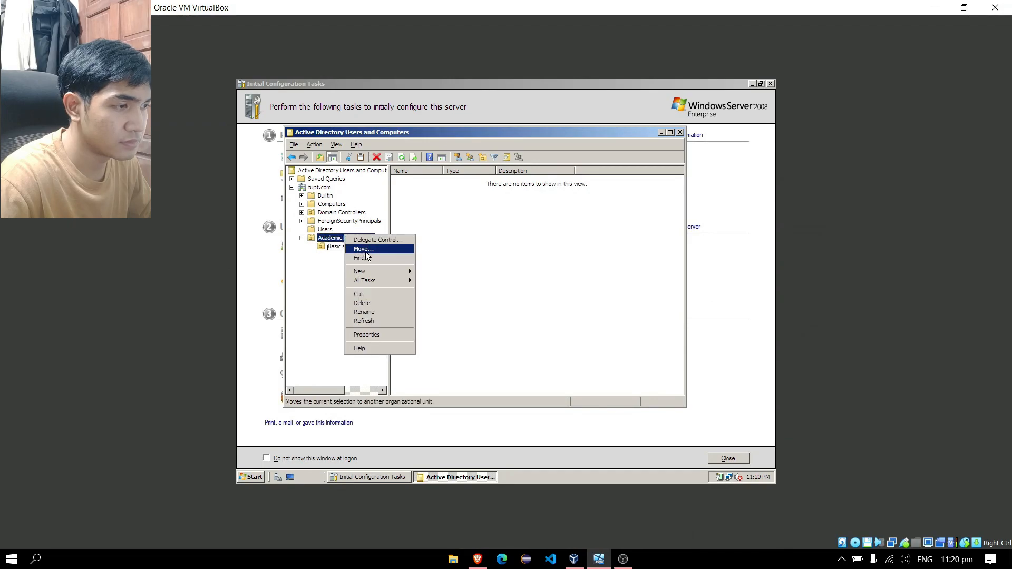
mouse_move(393, 272)
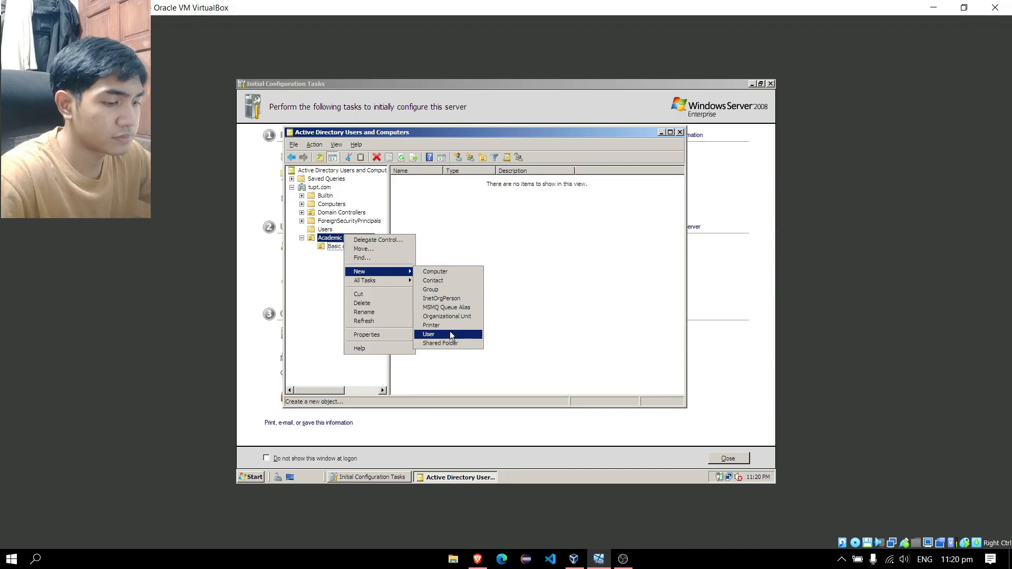
left_click(447, 317)
type("Electrical and Allied Department")
key("Return")
right_click(345, 238)
left_click(447, 316)
type("Mechanical and Allied Department")
key("Return")
type("Civil and Allied Department")
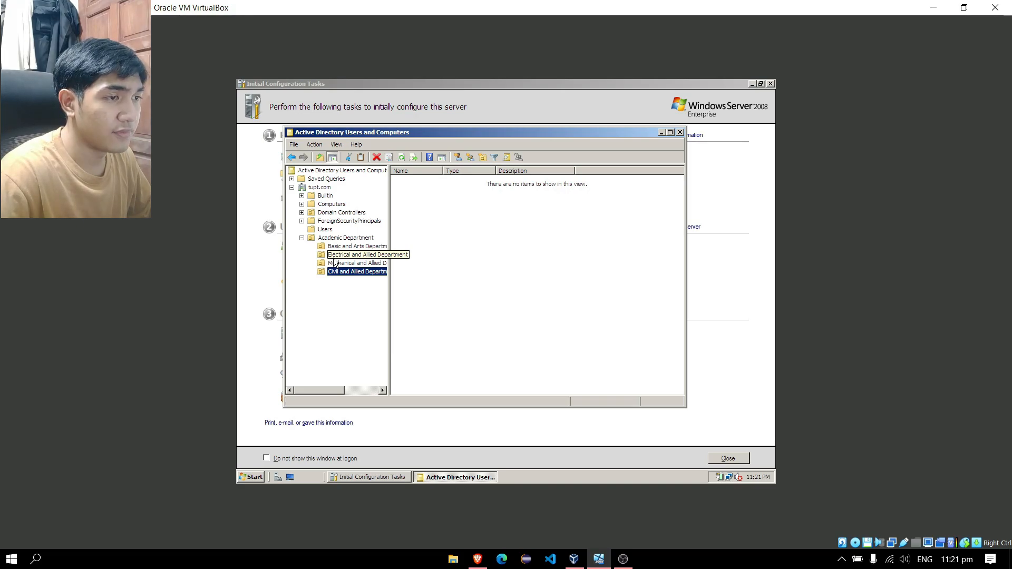
Recheck the assignment page, then select the Basic and Arts Department unit
left_click(478, 560)
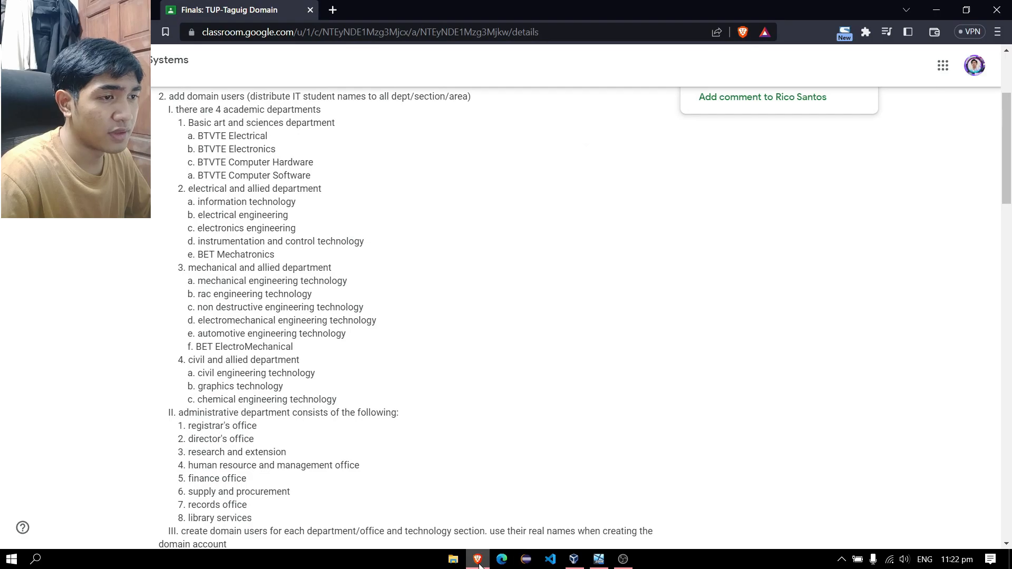
left_click(478, 560)
left_click(477, 560)
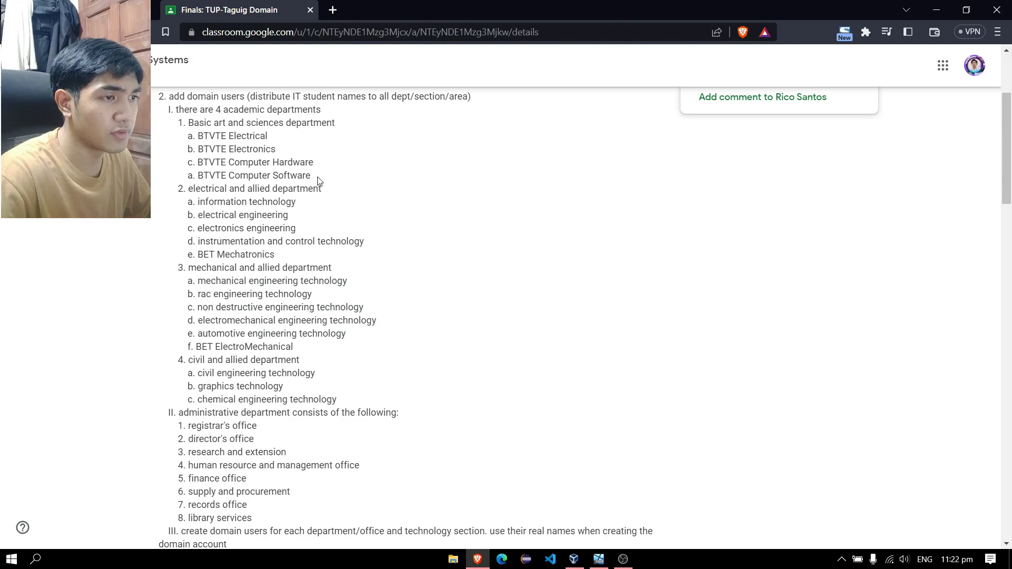
left_click(482, 565)
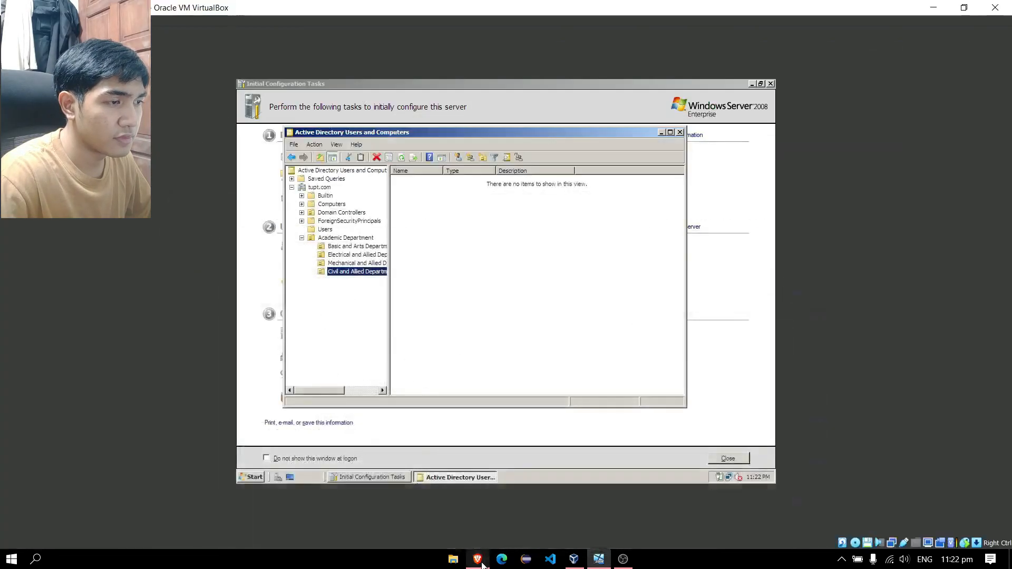
left_click(357, 246)
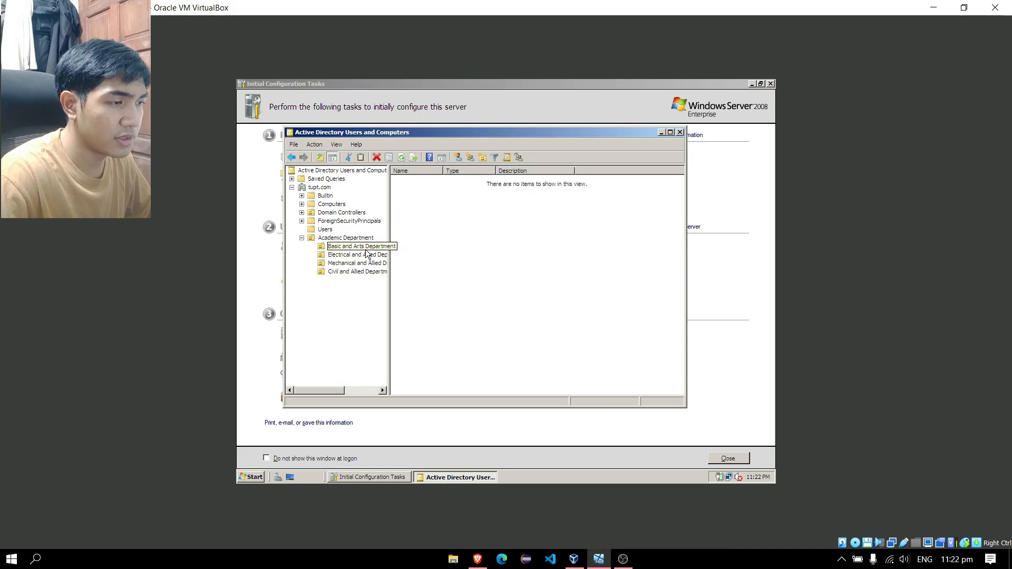
Create the 'BTVTE Electrical' OU inside Basic and Arts Department
right_click(366, 250)
mouse_move(409, 285)
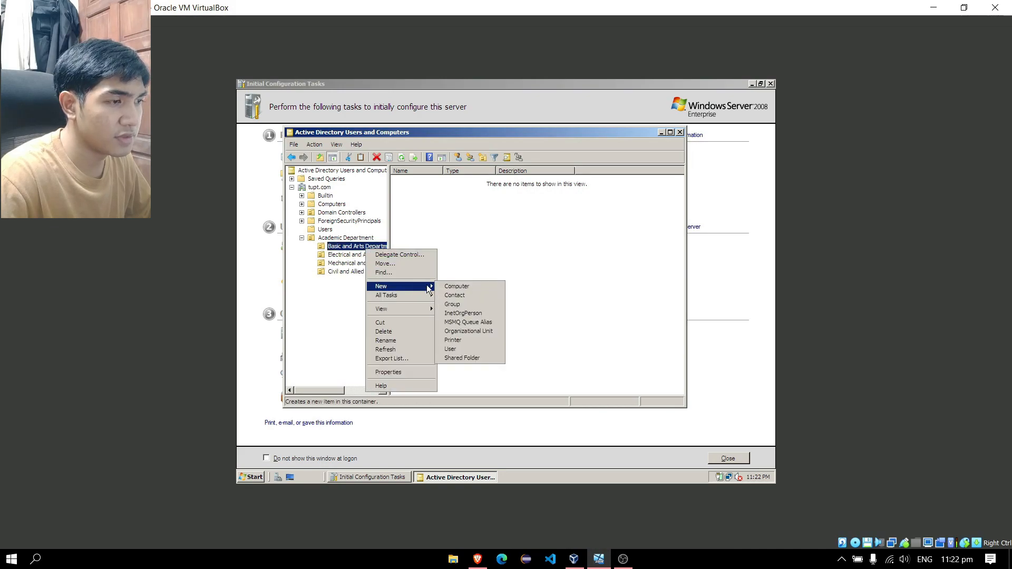
left_click(474, 331)
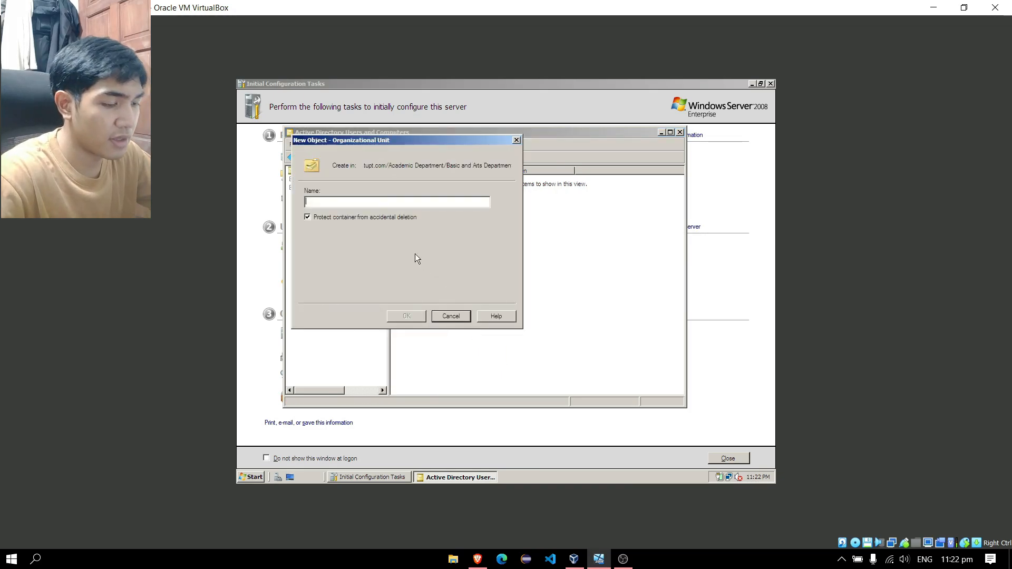
type("BTVTE")
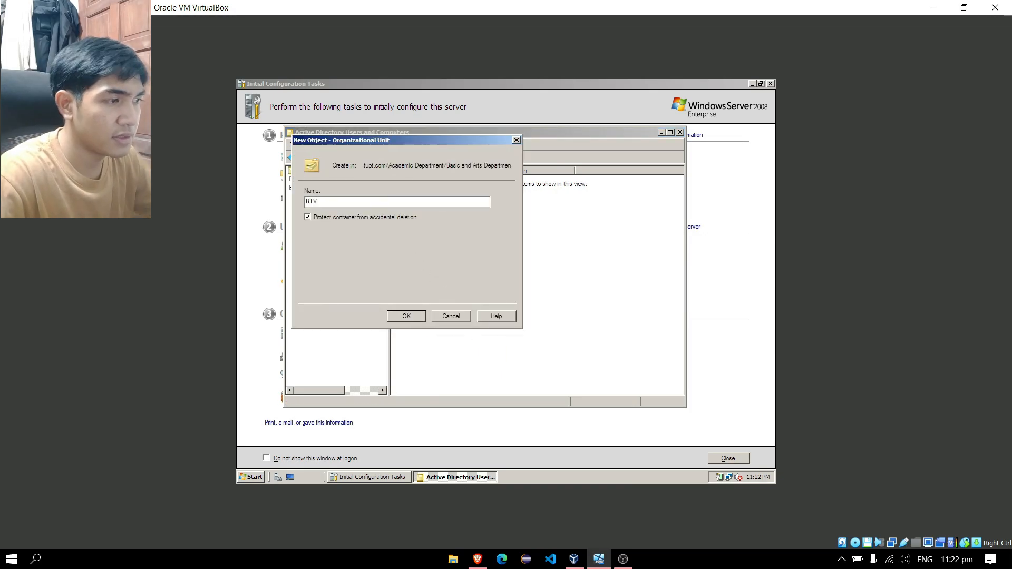
key("alt+Tab")
key("alt+Tab")
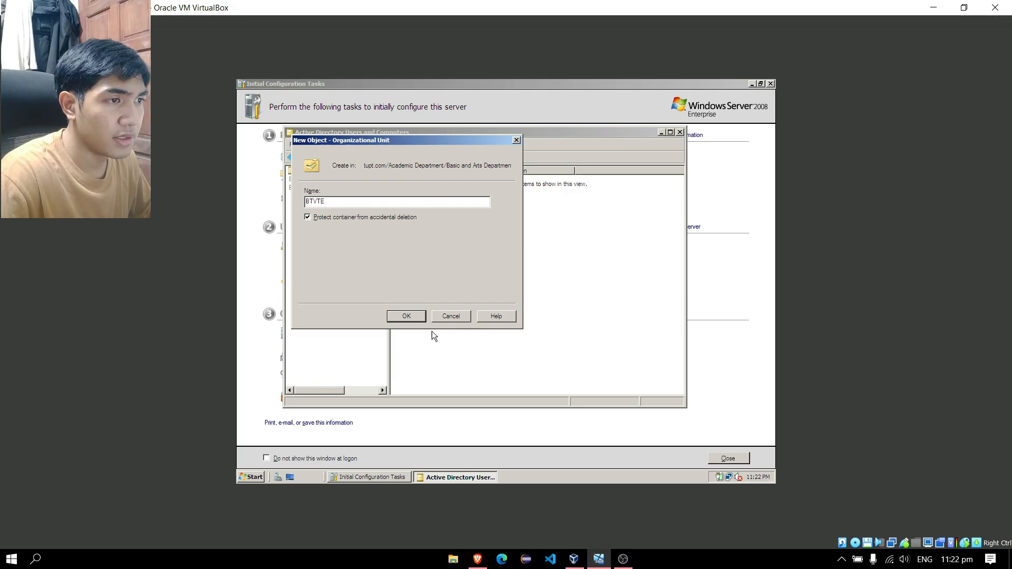
left_click(480, 561)
left_click(479, 560)
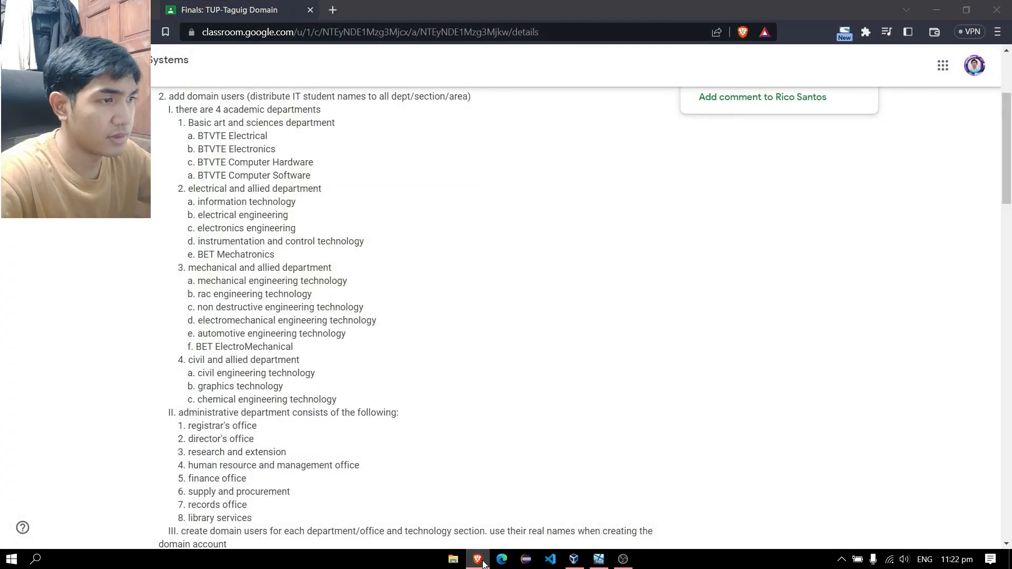
type("e")
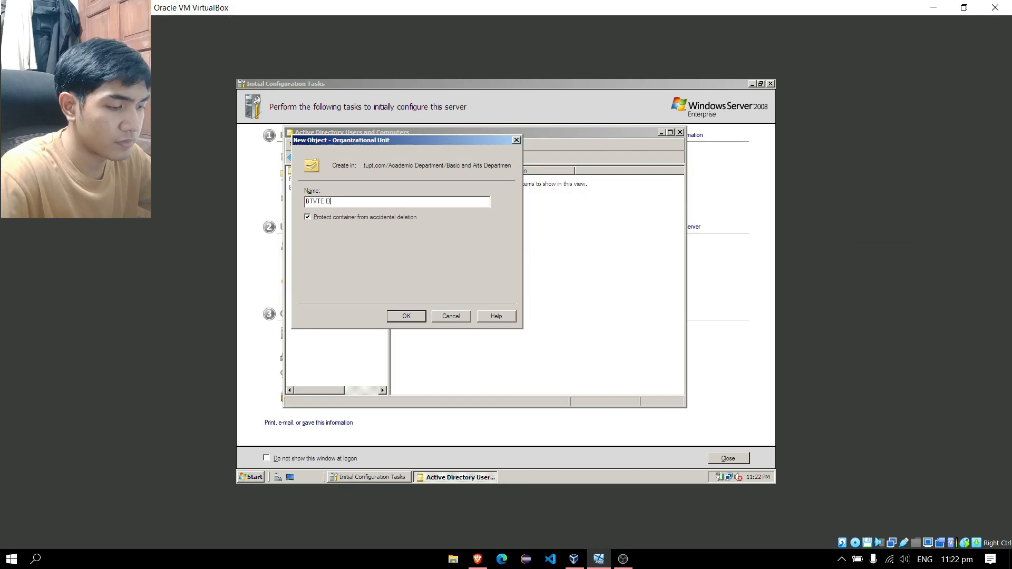
type("lectrical")
key("Return")
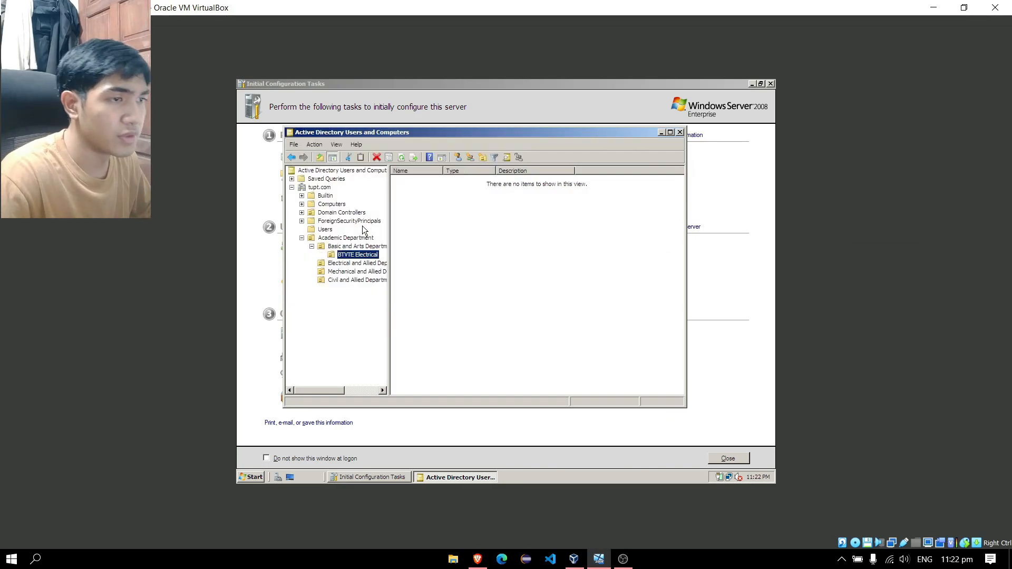
left_click(480, 560)
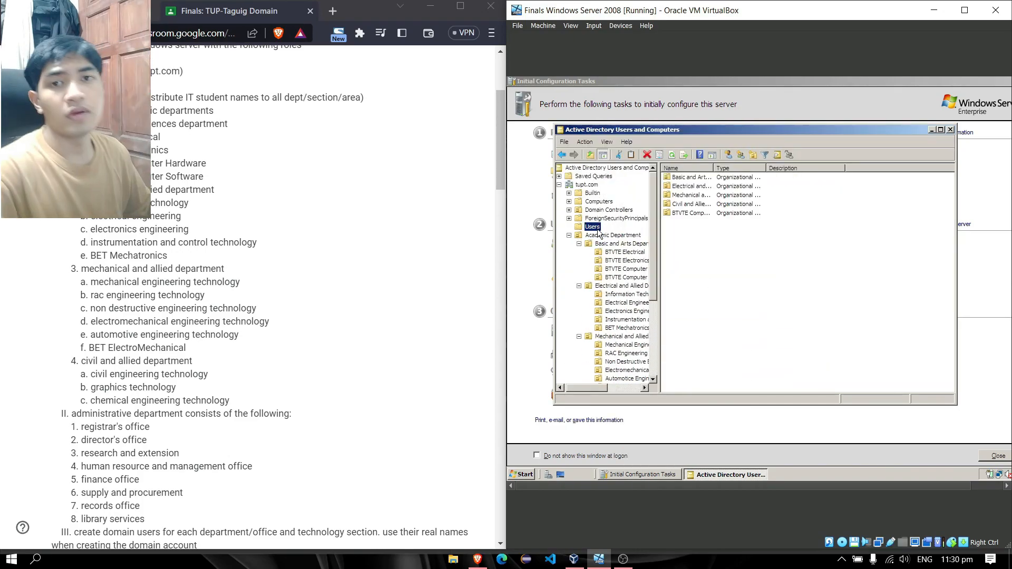
Select the Users container to list the domain's user accounts
left_click(891, 220)
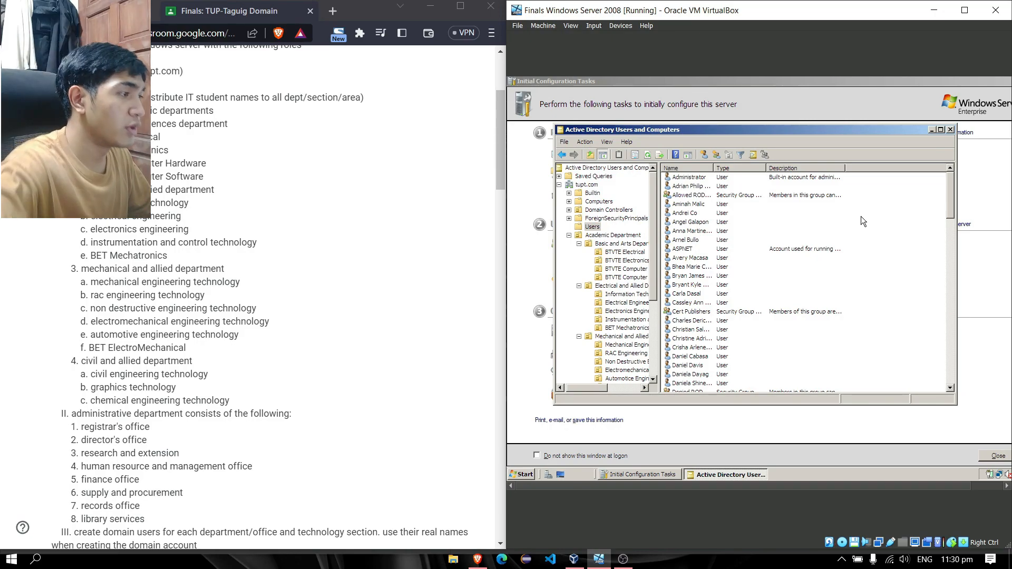
Start a new user in Users, entering the person's first name, last name and logon name
right_click(861, 216)
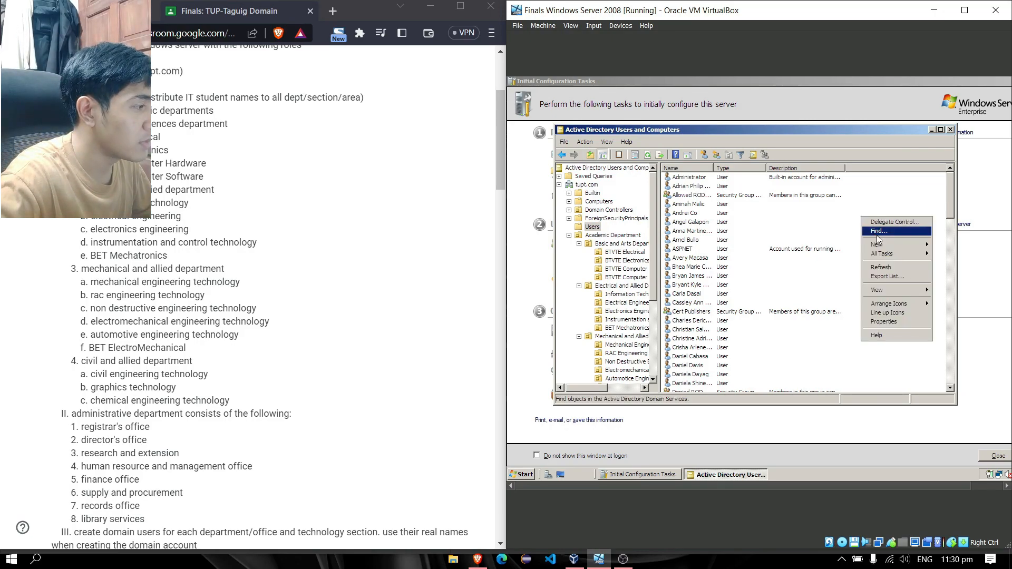
mouse_move(897, 246)
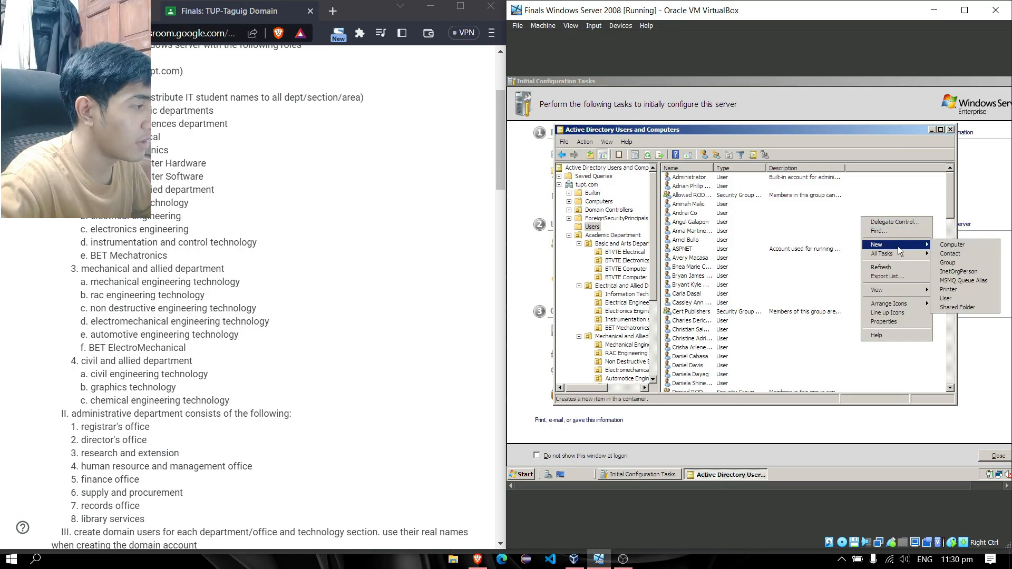
left_click(976, 298)
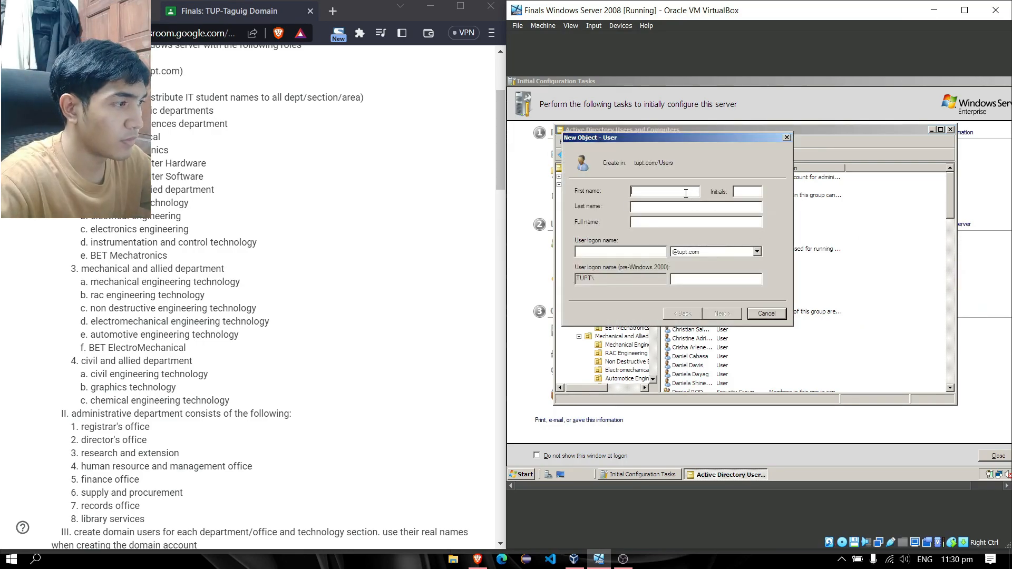
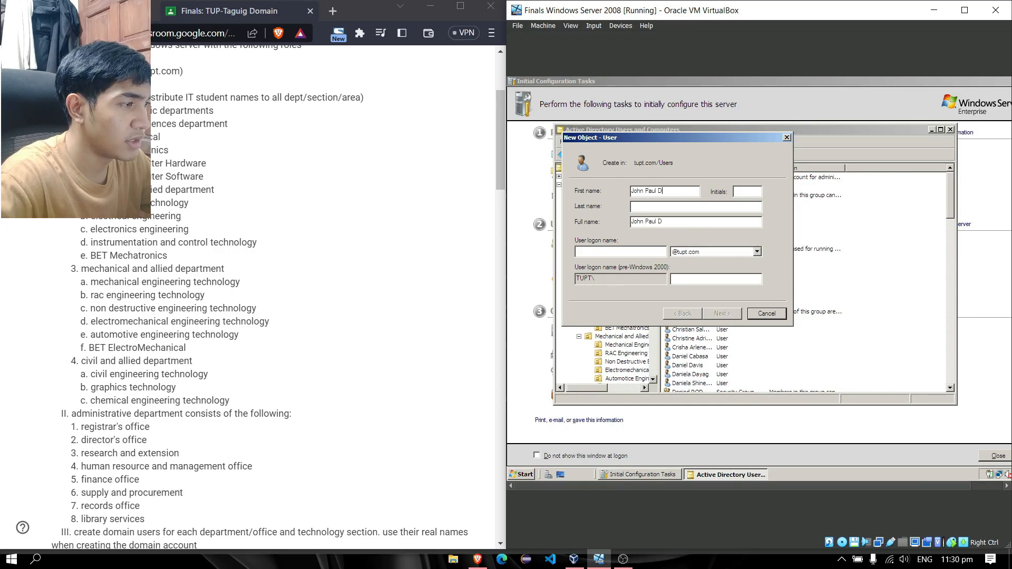
key("Tab")
key("Tab")
type("dela")
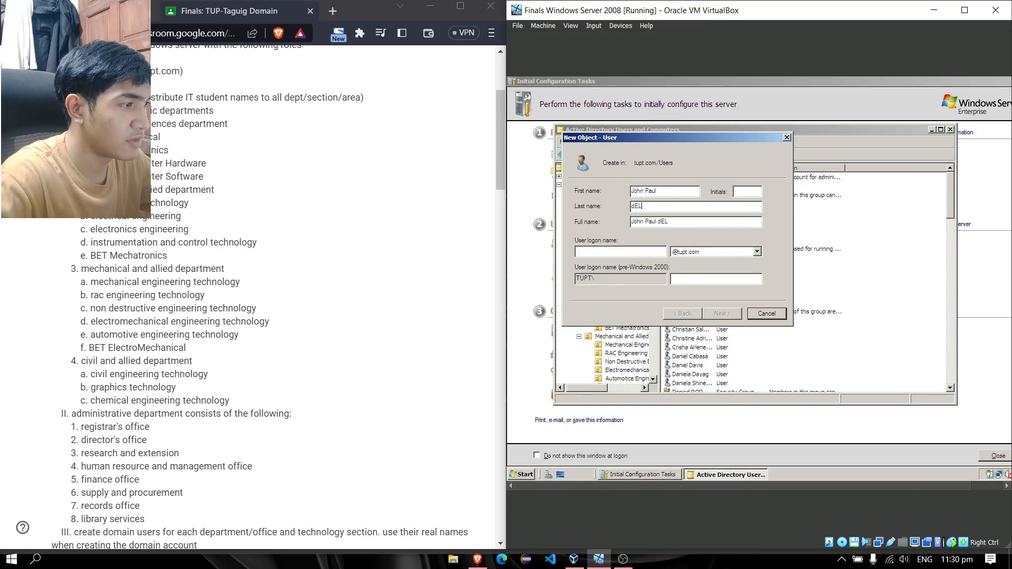
key("BackSpace")
key("BackSpace")
key("BackSpace")
key("BackSpace")
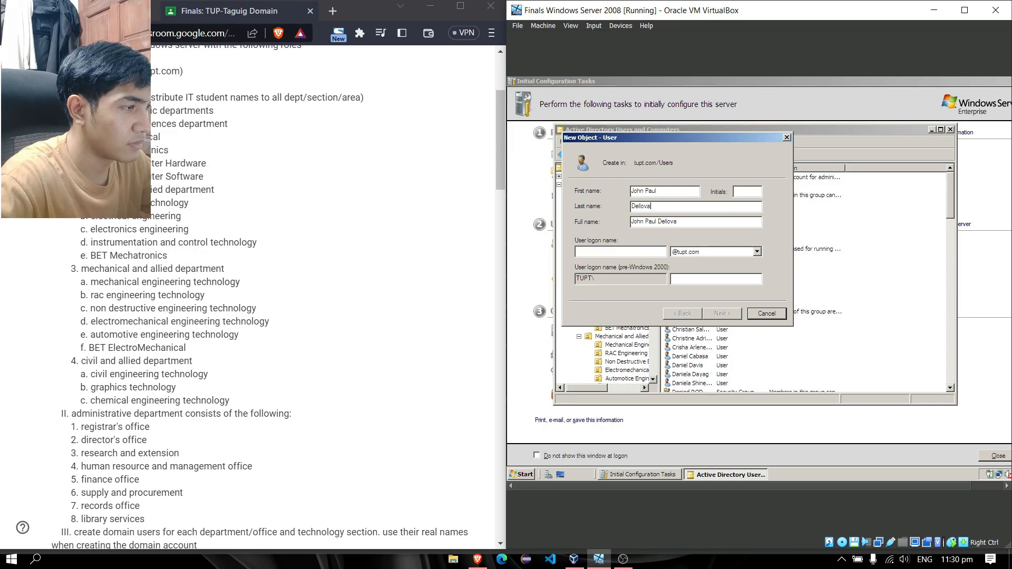
key("Tab")
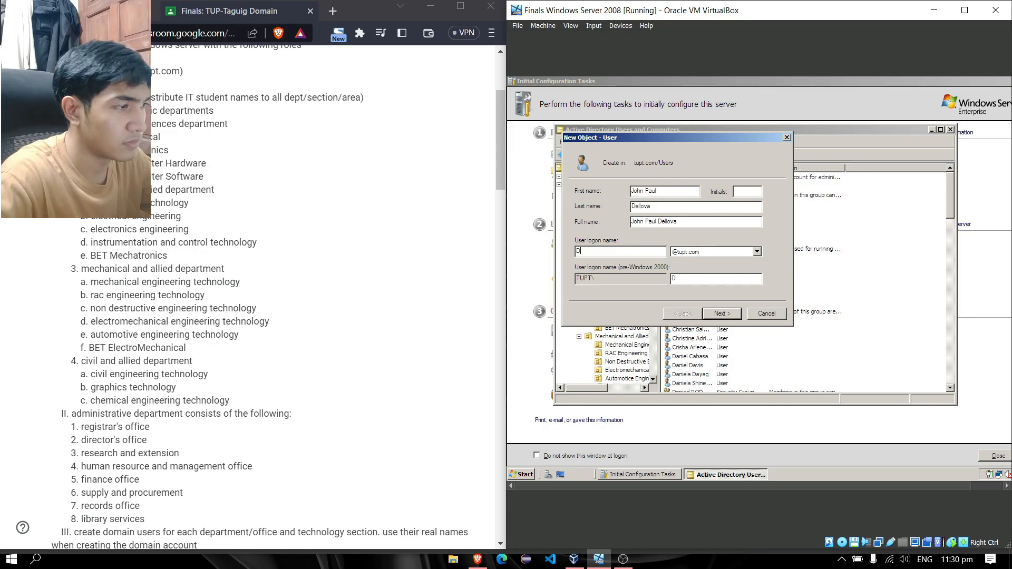
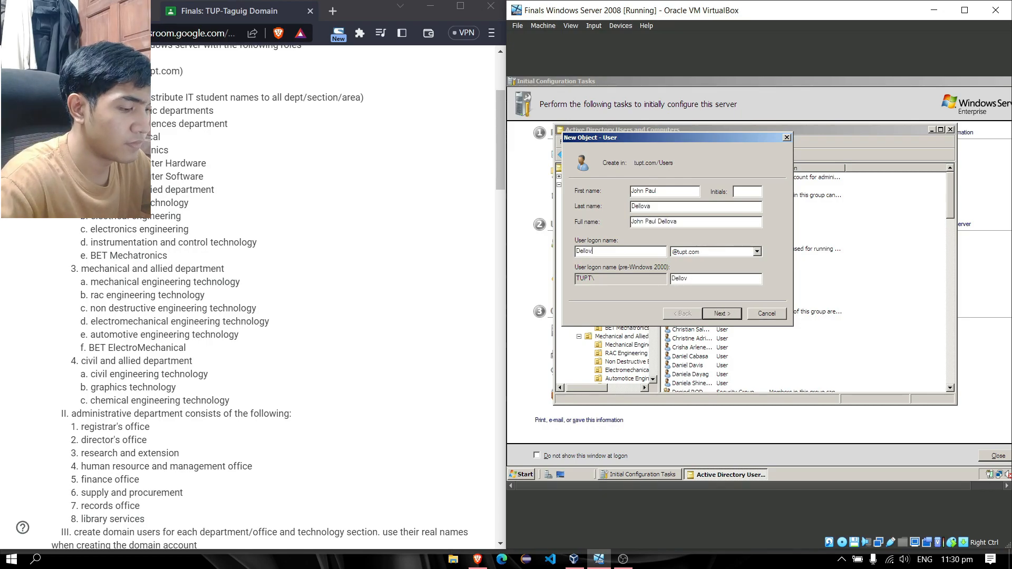
key("Return")
Set the account password, re-entering it after a mismatch, and finish creating the user
type("•••••")
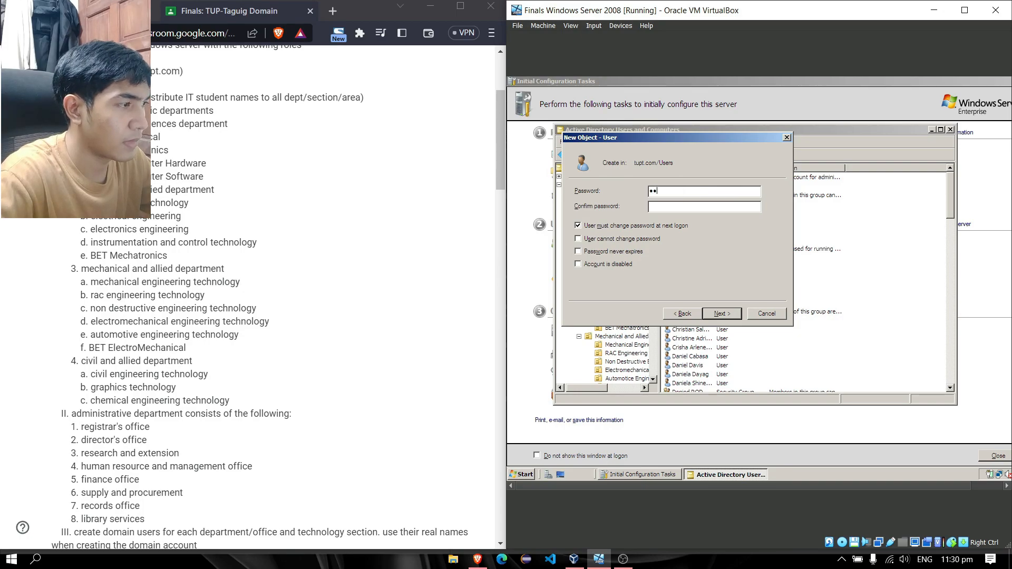
type("••••")
key("Tab")
type("••••")
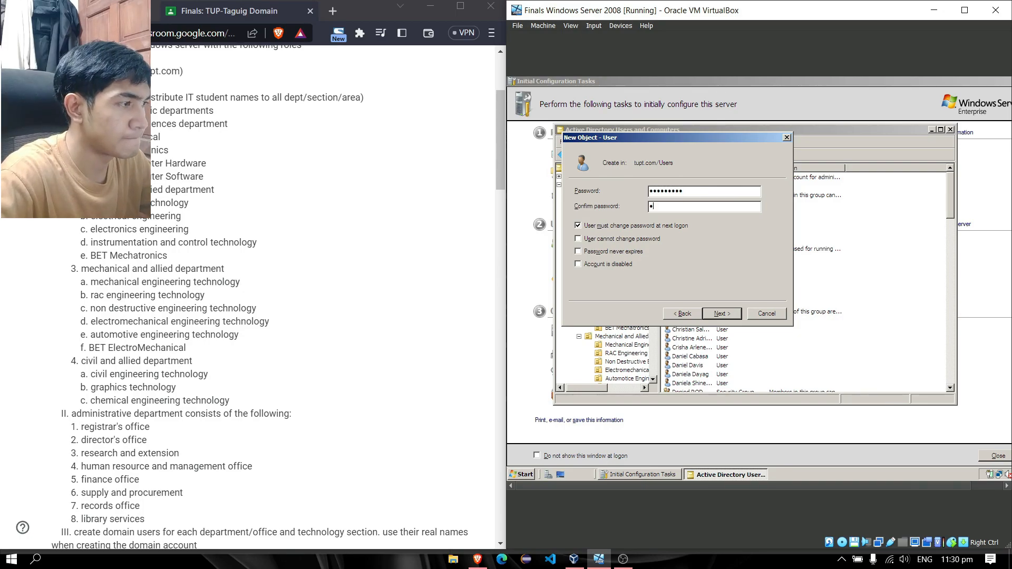
type("•••••")
key("Return")
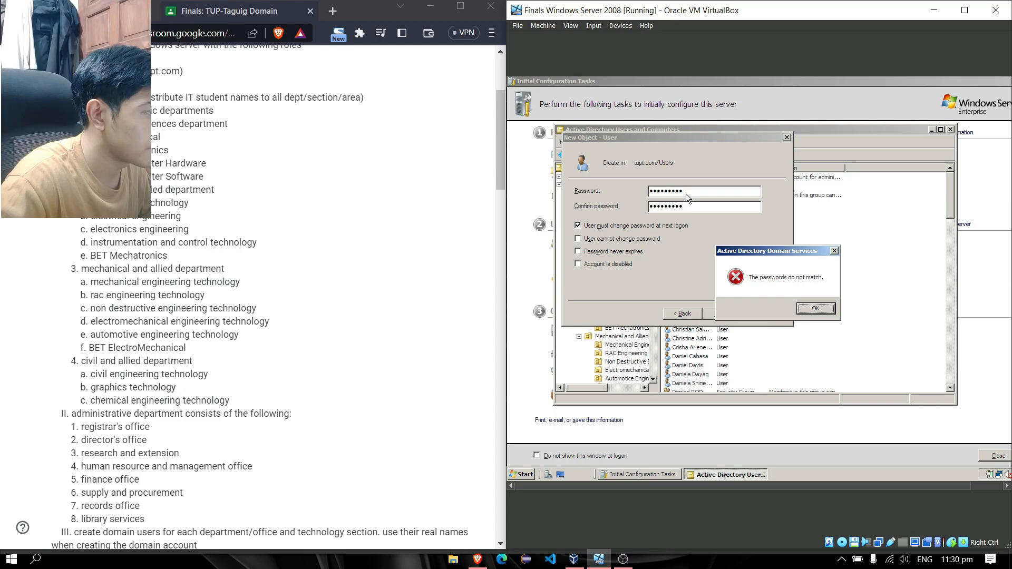
left_click(822, 310)
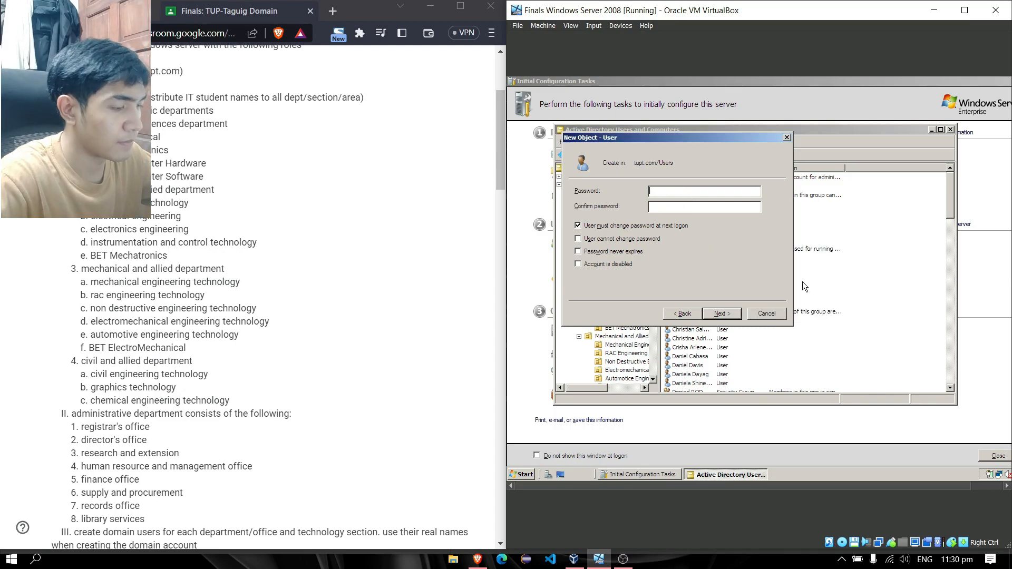
type("•••••••••")
key("Tab")
type("•")
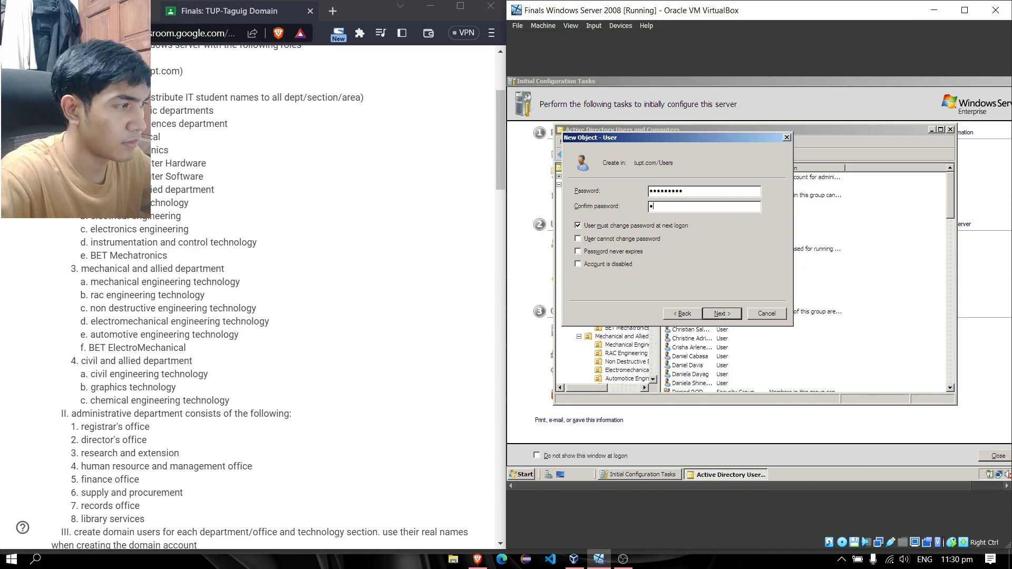
type("••••••••")
key("Return")
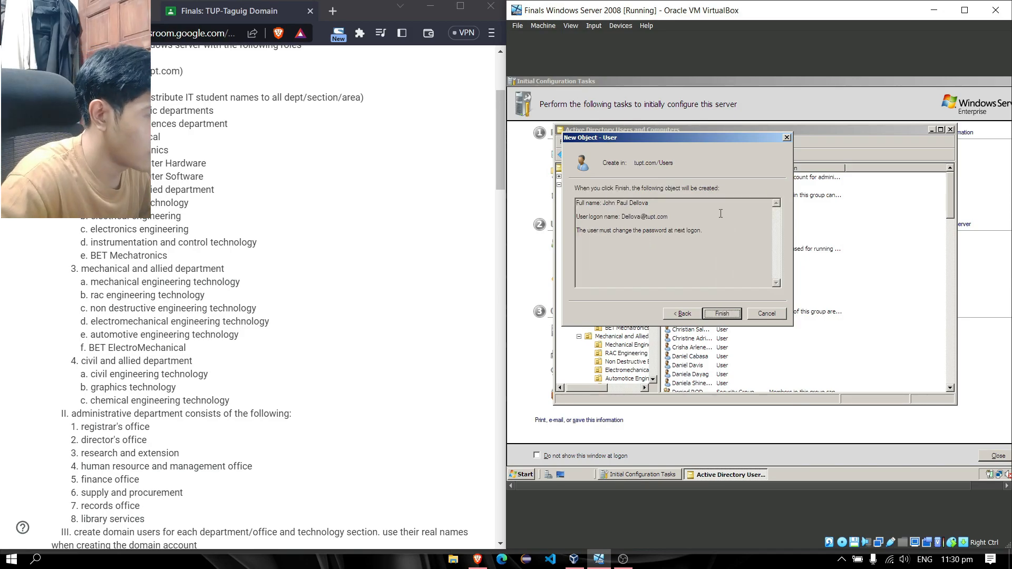
key("Return")
Add the new user to the Administrators group via its Member Of properties and apply
left_click(712, 383)
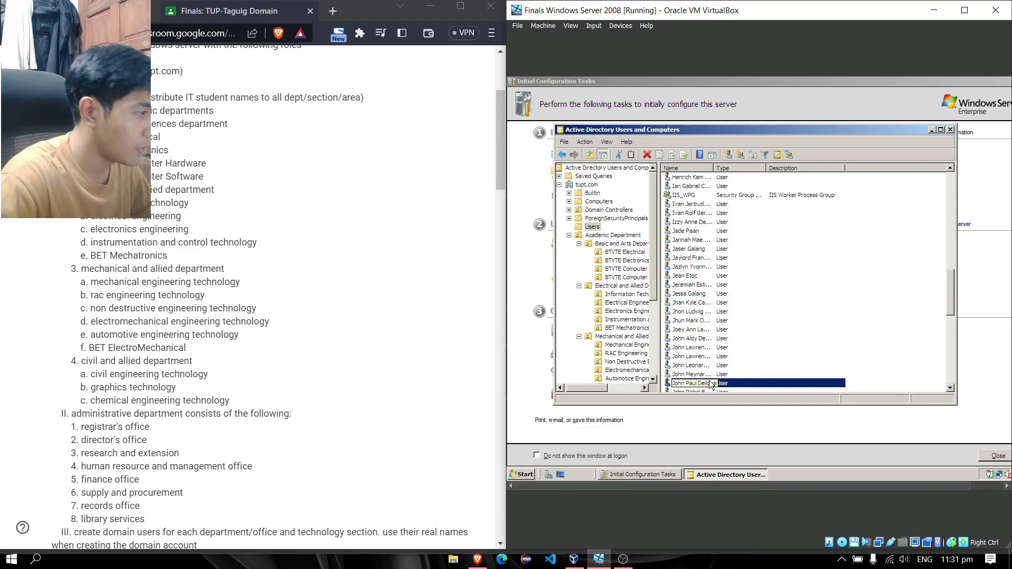
left_click(729, 385)
right_click(730, 385)
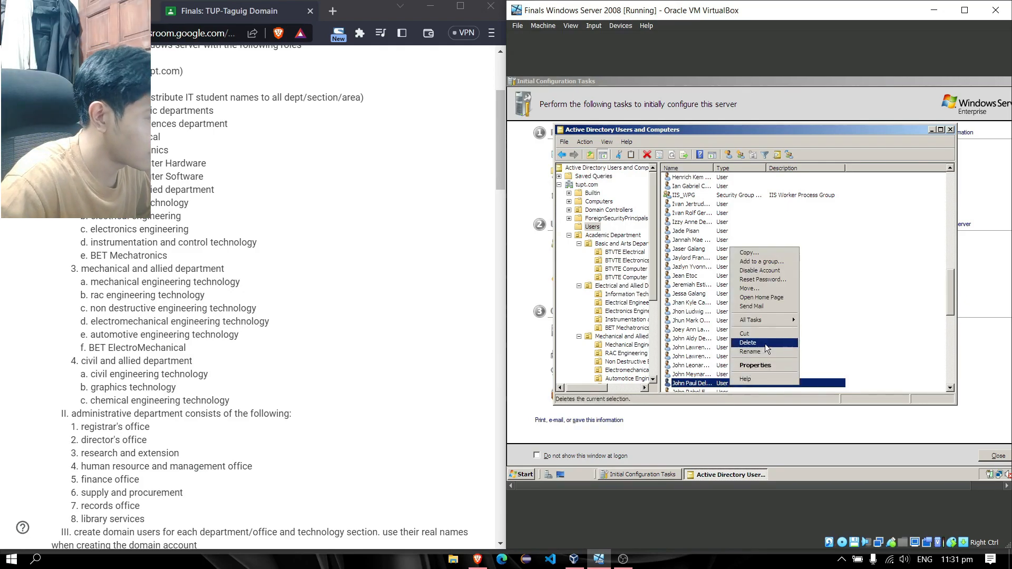
left_click(755, 366)
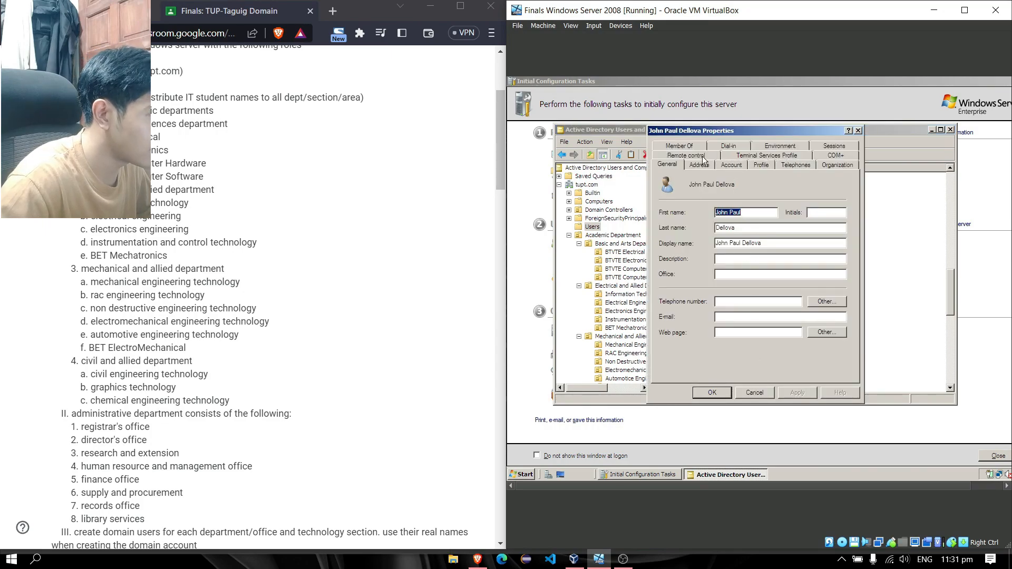
left_click(678, 146)
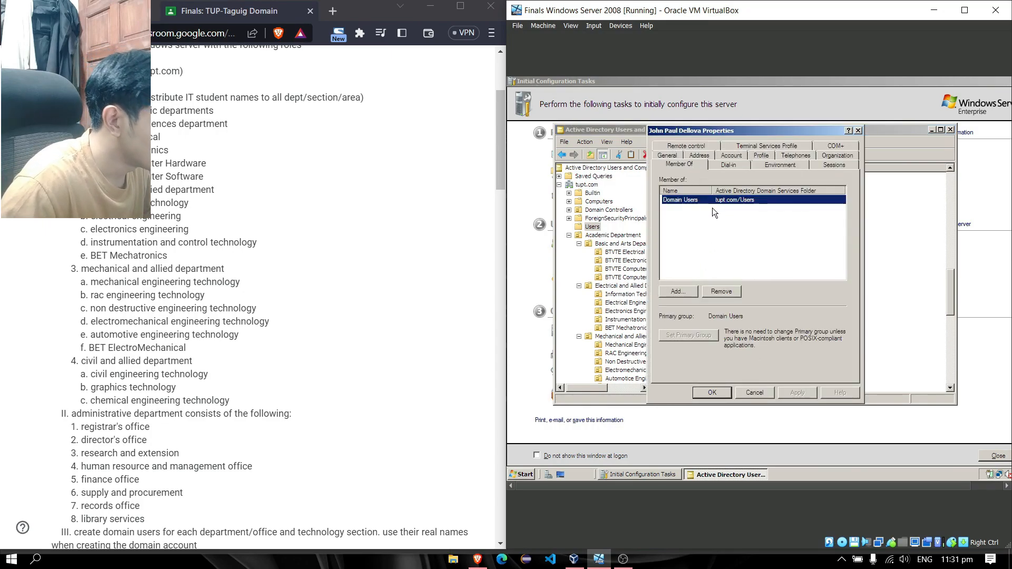
left_click(687, 288)
type("Ad")
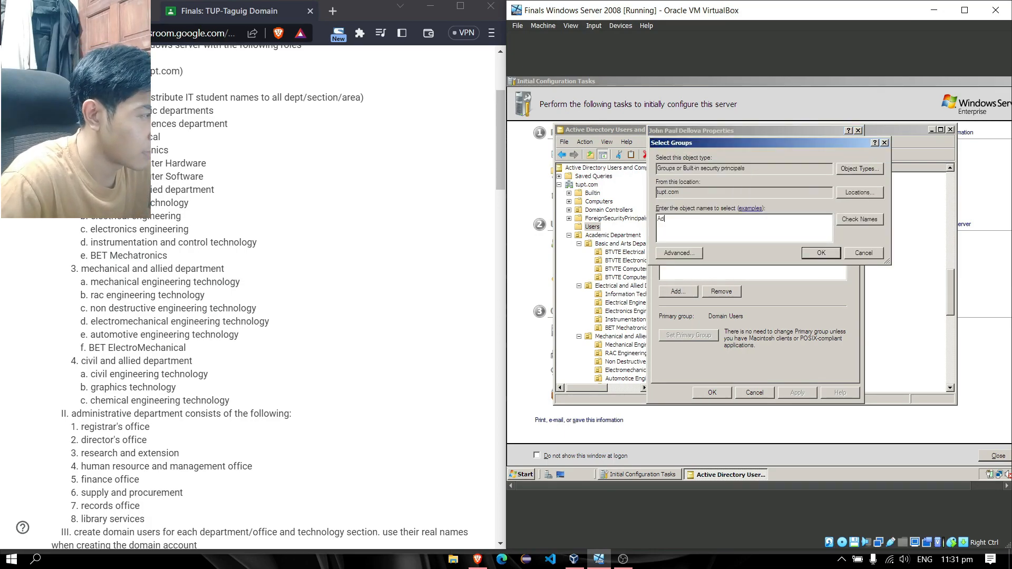
type("misistrator")
key("Return")
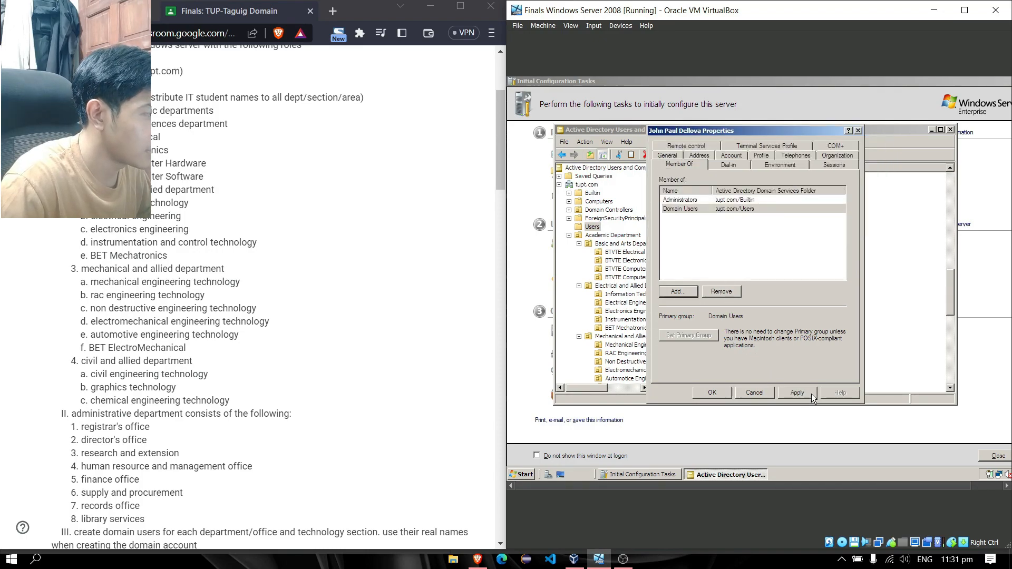
left_click(786, 395)
Move the first five student accounts into the BTVTE Electrical OU
left_click(717, 394)
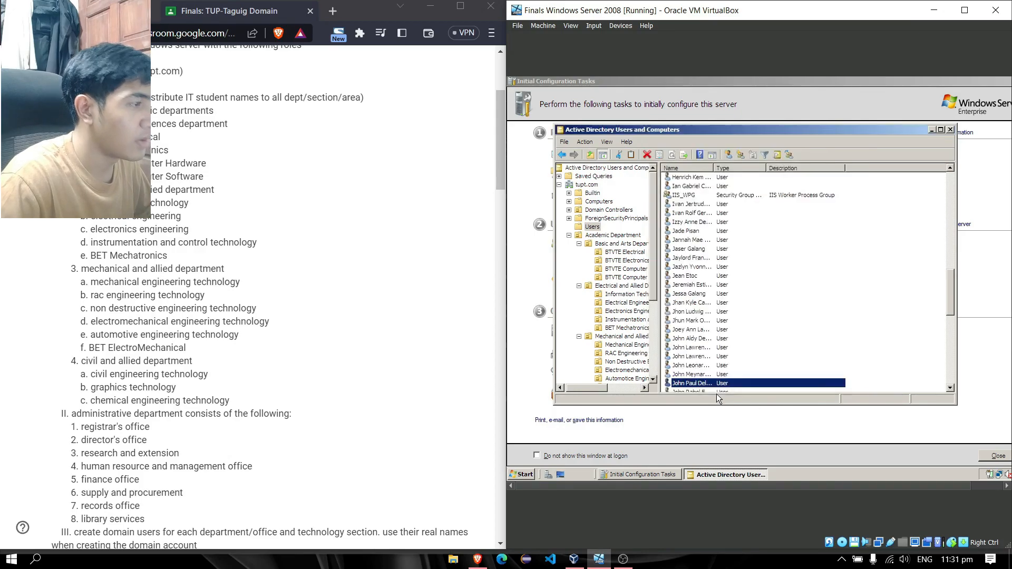
left_click_drag(951, 284, 950, 184)
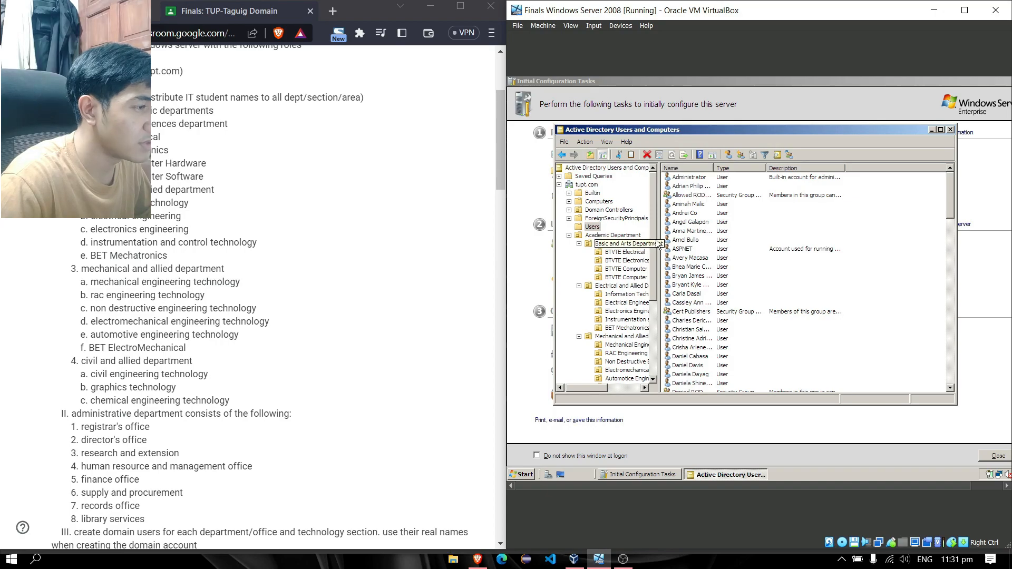
scroll(658, 244, "down", 2)
mouse_move(659, 268)
left_mouse_down()
mouse_move(662, 319)
mouse_move(663, 250)
mouse_move(663, 261)
left_mouse_up()
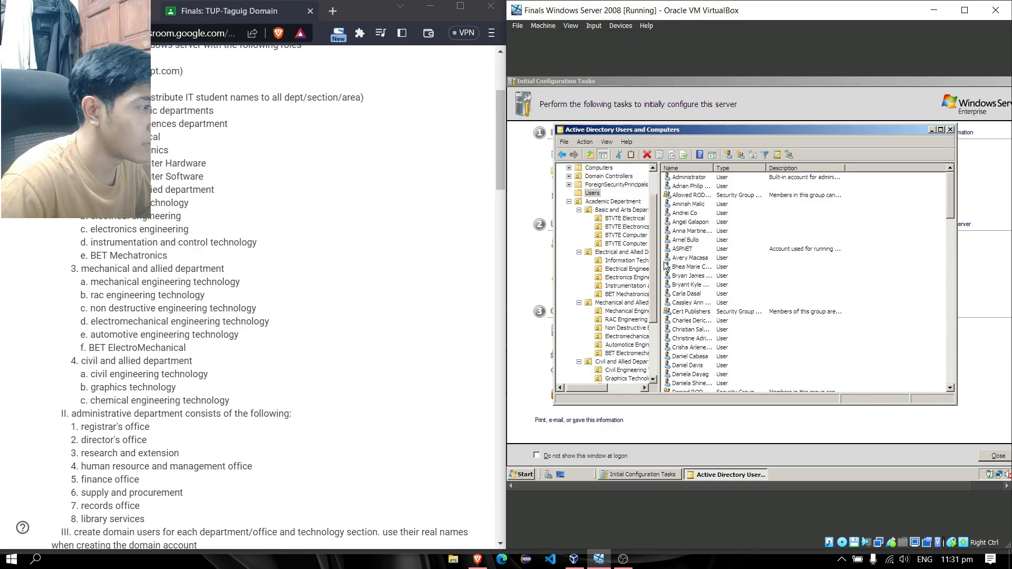
left_click(699, 188)
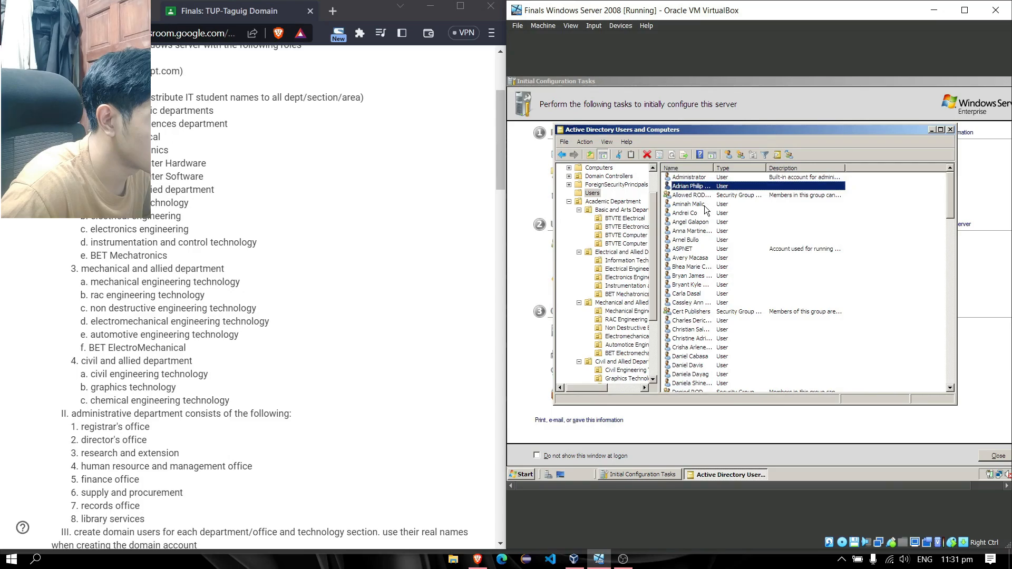
left_click(705, 206, "ctrl")
left_click(701, 213, "ctrl")
left_click(700, 222, "ctrl")
left_click(699, 230, "ctrl")
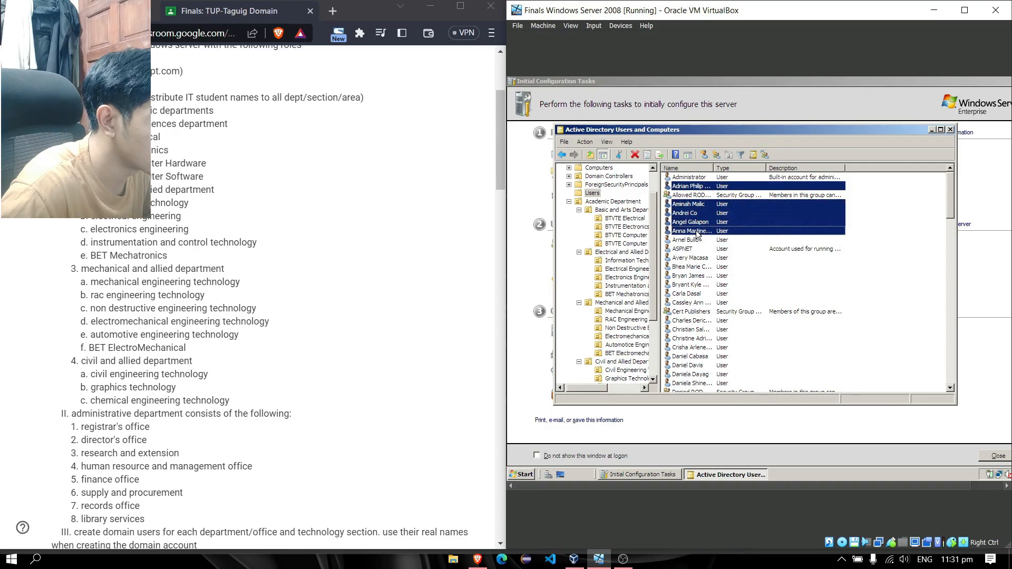
left_click_drag(702, 187, 634, 219)
Move the next five student accounts into the computer section OU
left_click(693, 196)
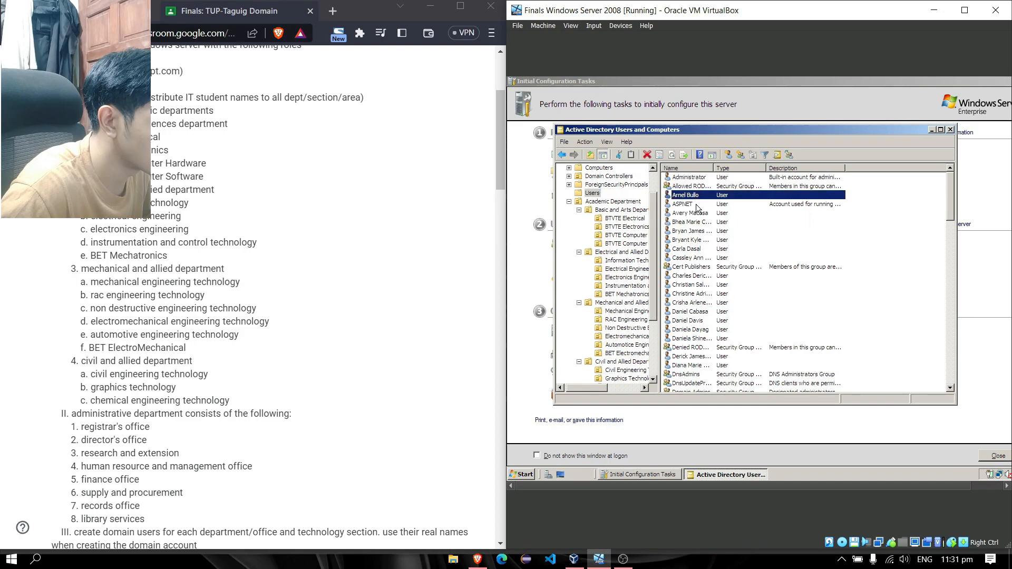
left_click(697, 215, "ctrl")
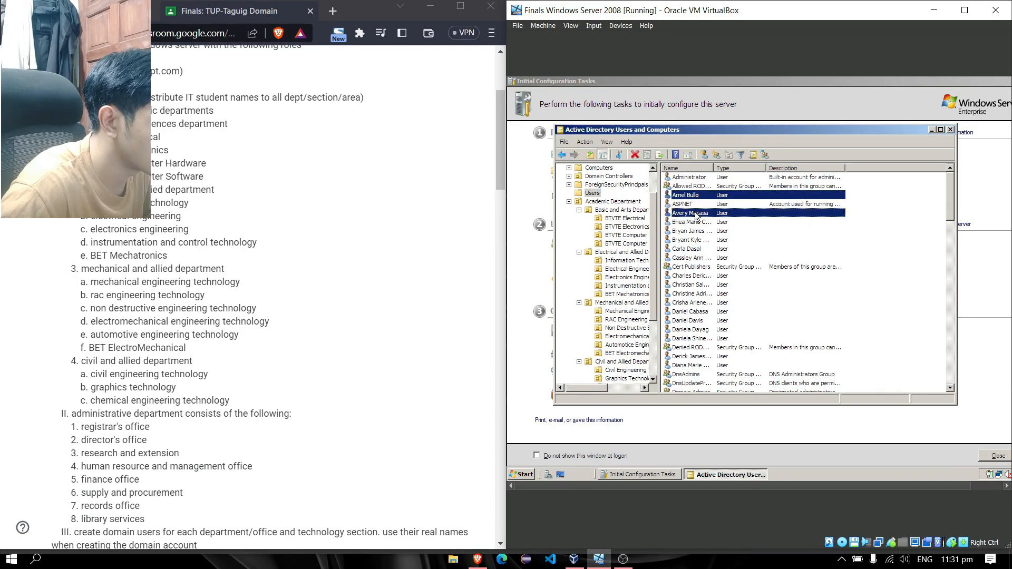
left_click(696, 223, "ctrl")
left_click(696, 231, "ctrl")
left_click(696, 240, "ctrl")
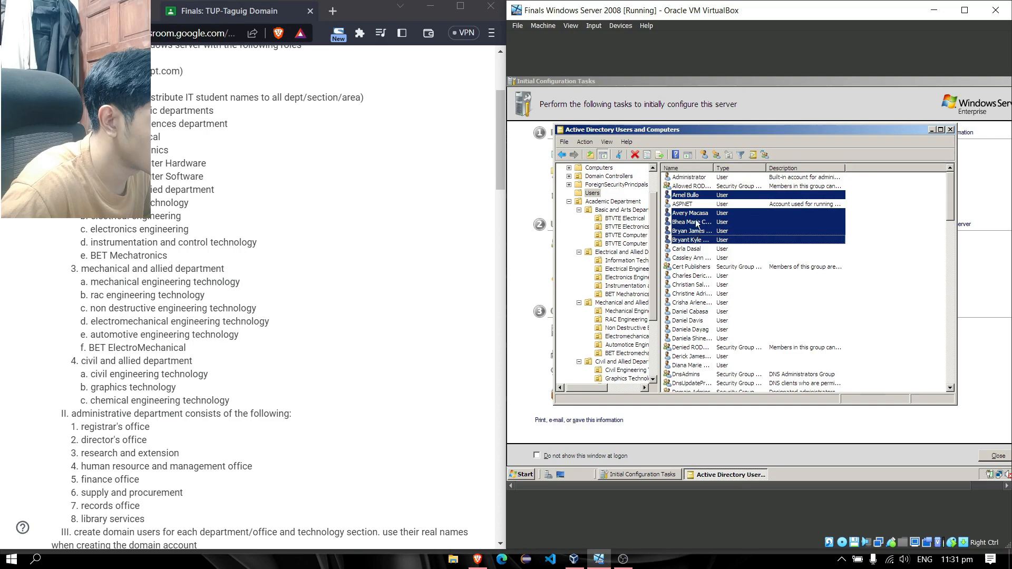
left_click_drag(697, 199, 643, 264)
Move another group of selected student accounts into their section OU
left_click(692, 186)
left_click(691, 240, "ctrl")
scroll(628, 274, "down", 2)
left_click(691, 213)
left_click(692, 249, "shift")
scroll(628, 285, "down", 1)
scroll(706, 326, "down", 3)
scroll(627, 285, "up", 1)
left_click_drag(696, 337, 627, 294)
scroll(627, 296, "down", 2)
Check the users in several section OUs and review what remains in Users
left_click(622, 295)
left_click(628, 260)
left_click(628, 235)
left_click(628, 361)
scroll(627, 362, "up", 5)
left_click(598, 228)
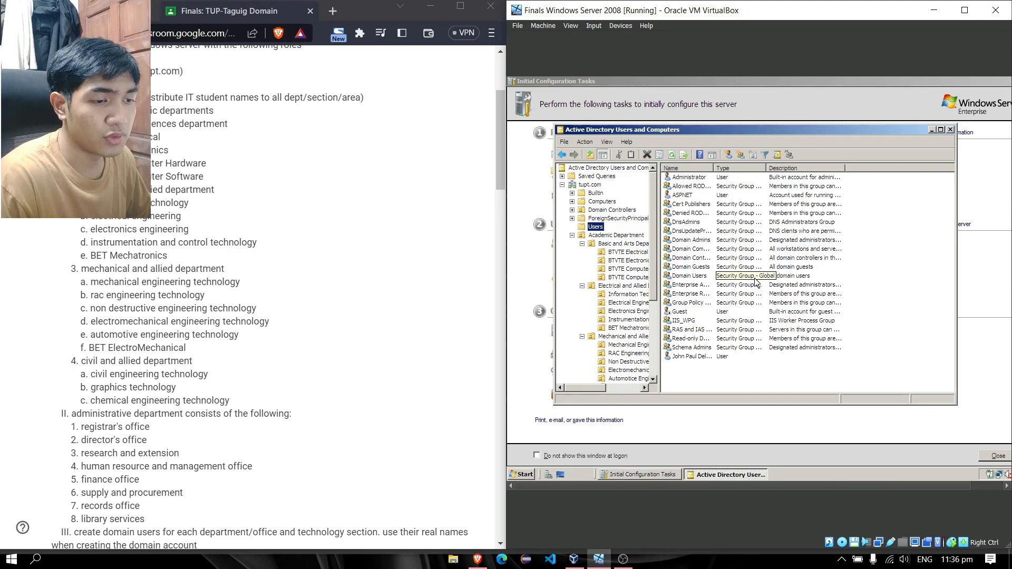
Scroll the task sheet and display the three student accounts inside the BTVTE Electrical OU
scroll(254, 301, "down", 3)
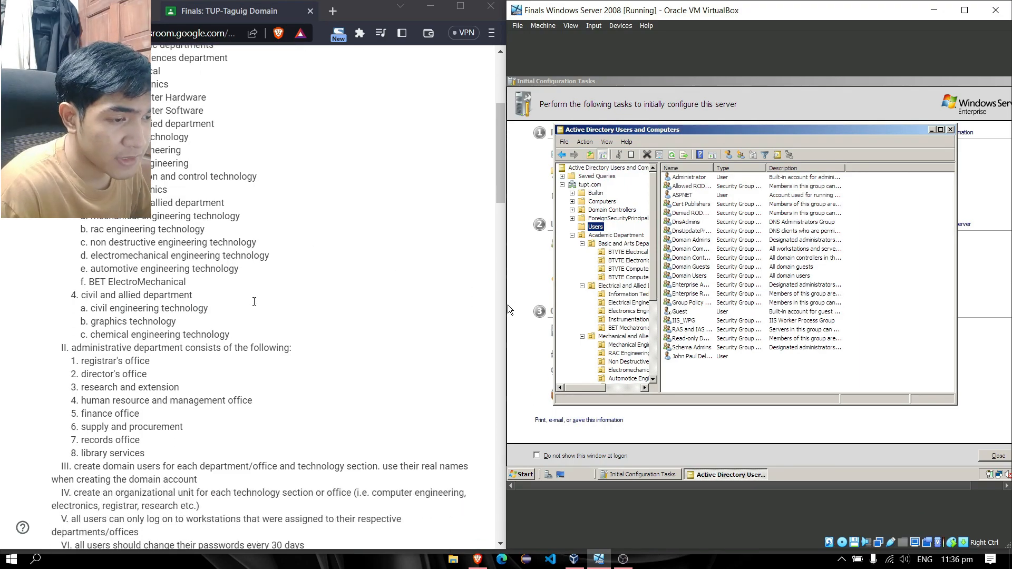
scroll(263, 332, "down", 2)
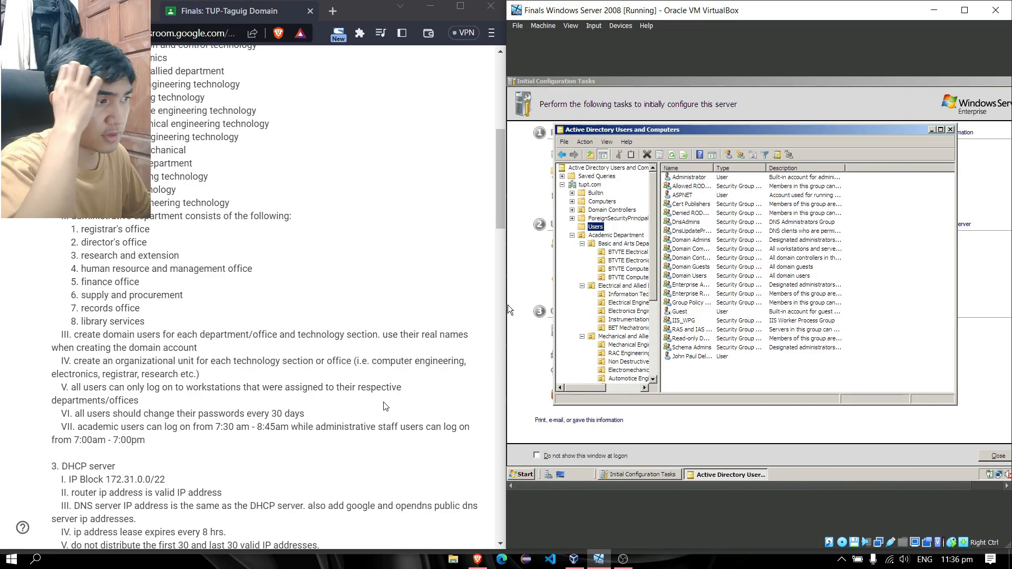
left_click(625, 252)
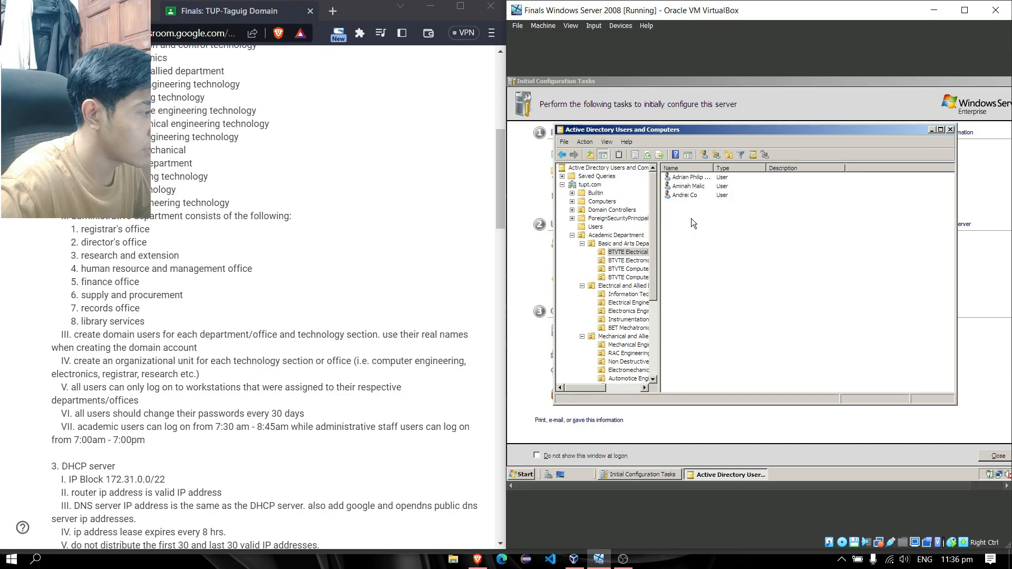
Start a new computer account in BTVTE Electrical; the first name tried is rejected as invalid
right_click(691, 219)
mouse_move(729, 256)
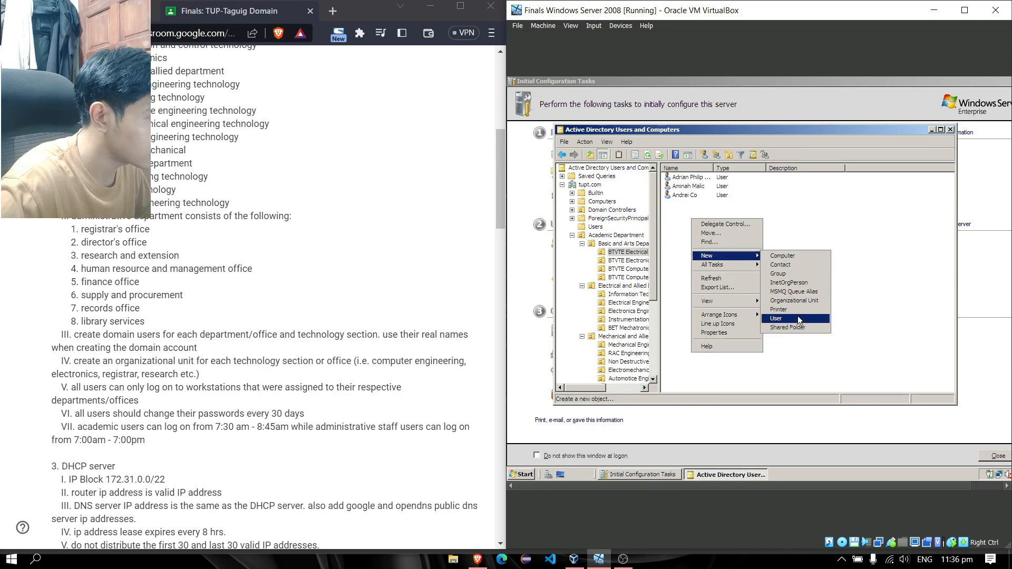
left_click(787, 257)
left_click_drag(674, 138, 803, 174)
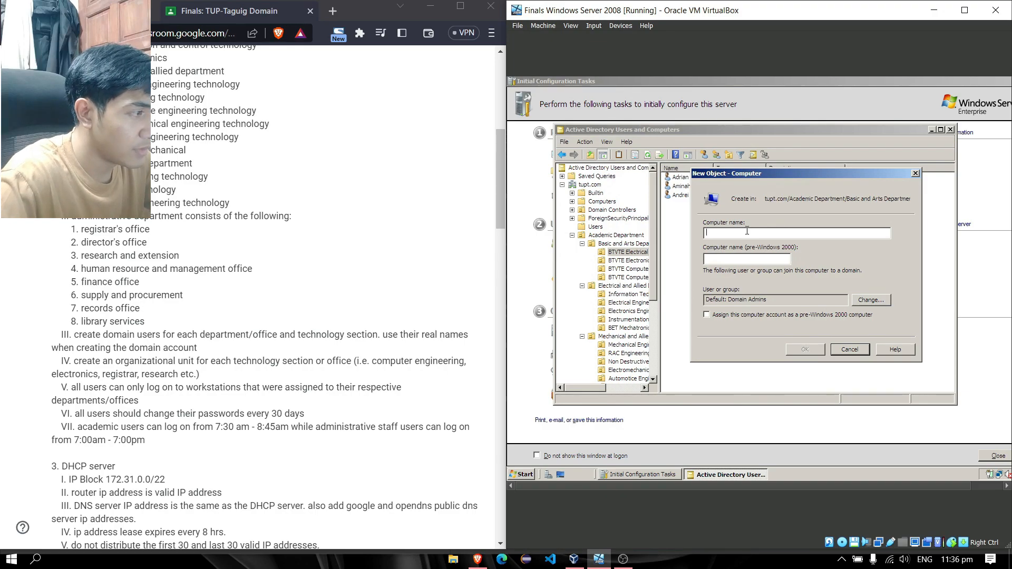
type("BTVT")
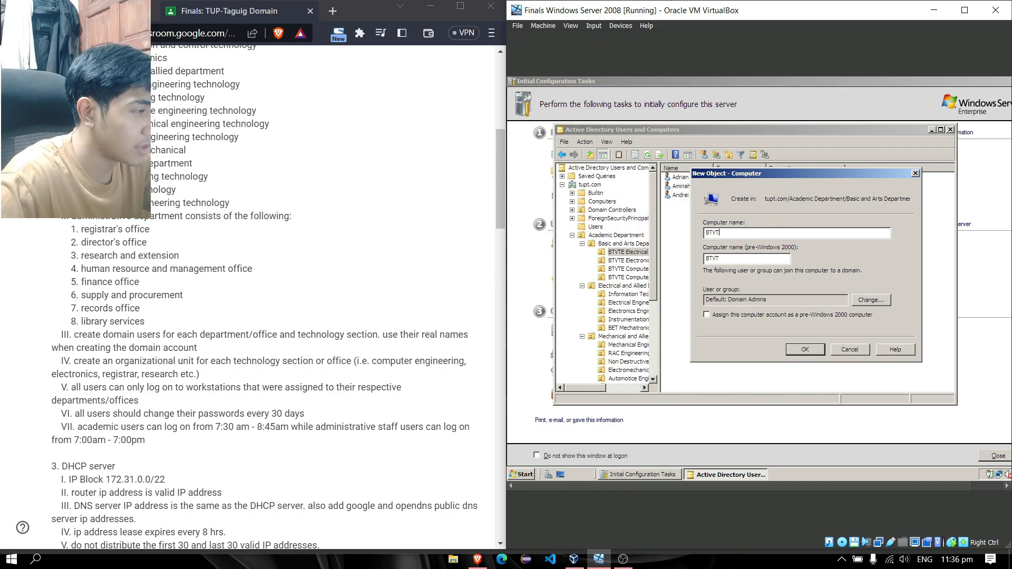
type("E el")
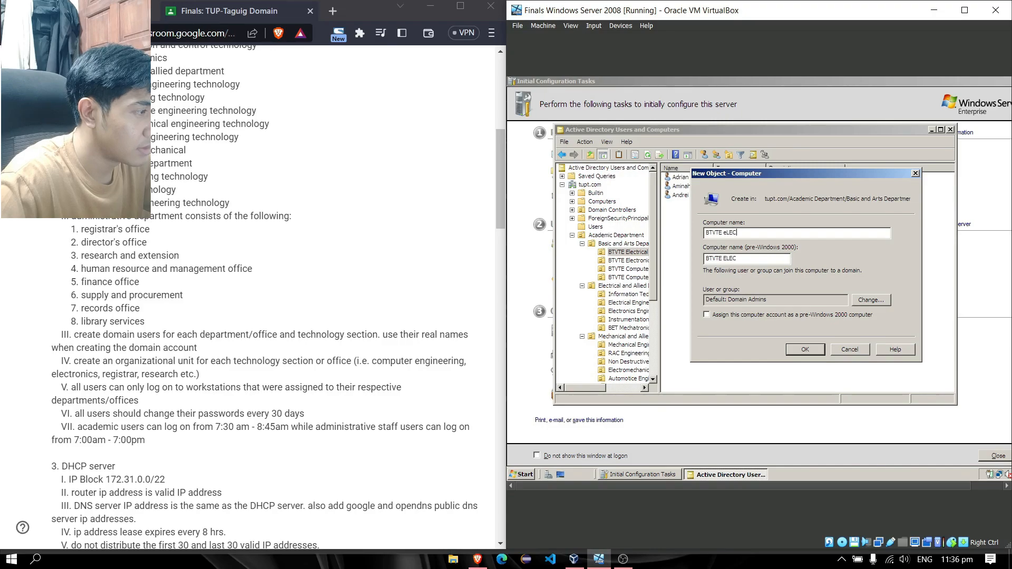
key("BackSpace")
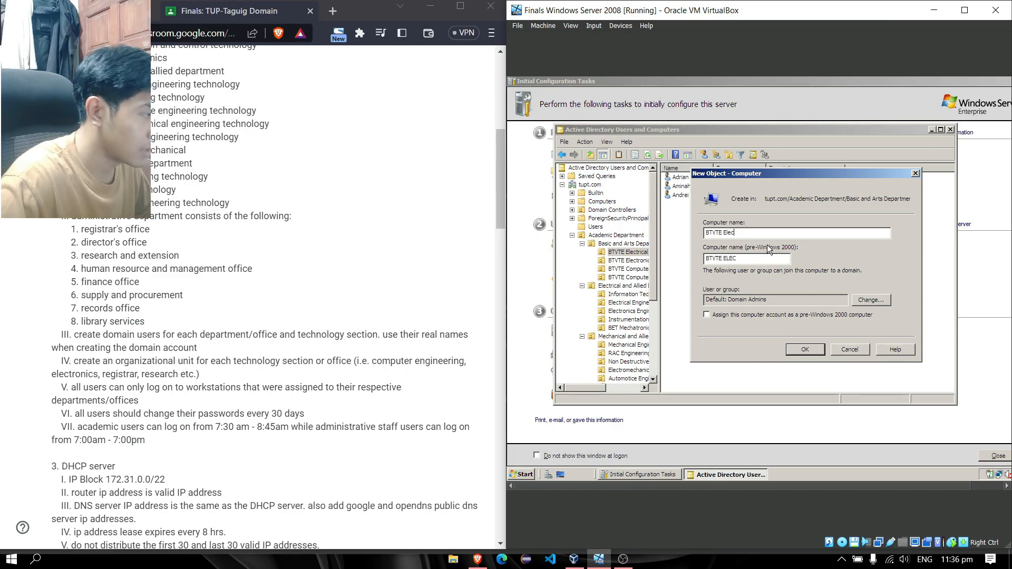
left_click(811, 351)
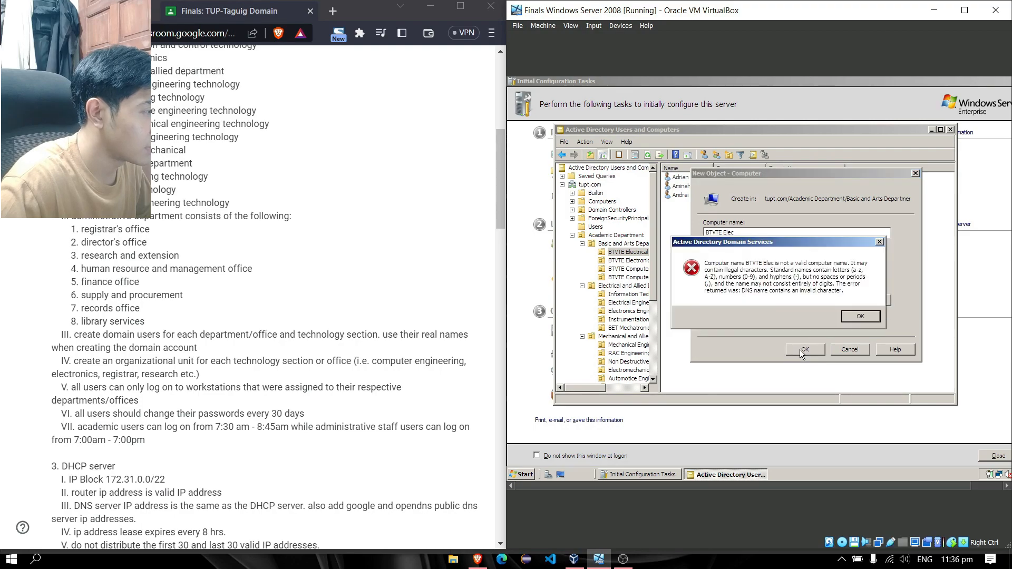
left_click(860, 317)
Replace the name with 'Electrical' and create the computer account
key("BackSpace")
key("BackSpace")
key("BackSpace")
key("BackSpace")
key("BackSpace")
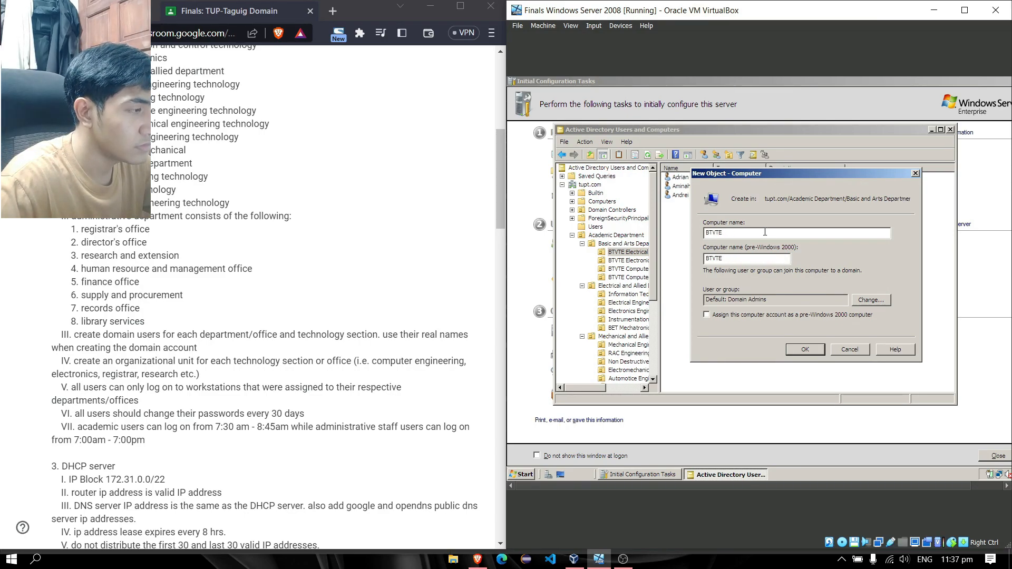
key("BackSpace")
key("BackSpace")
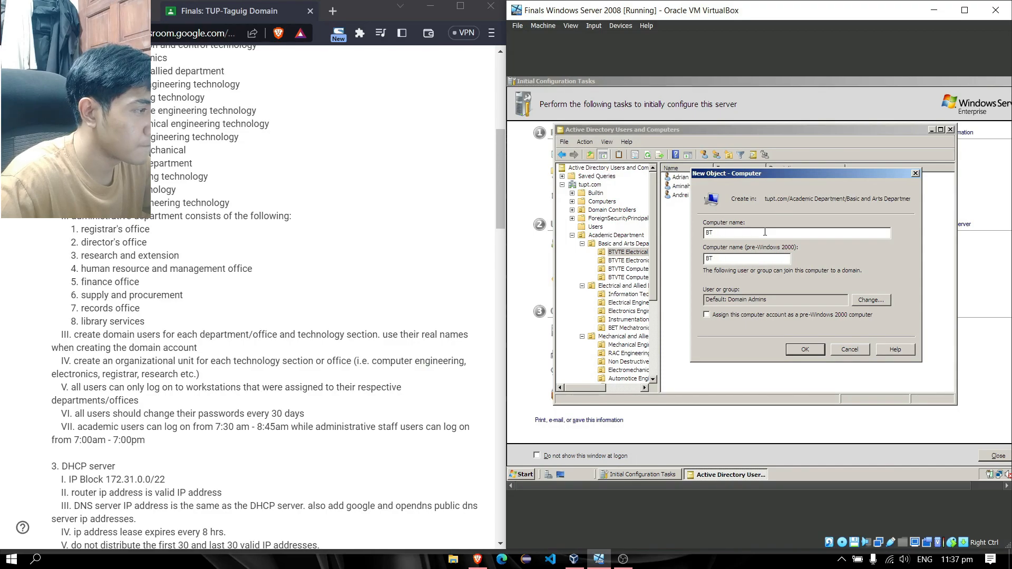
key("BackSpace")
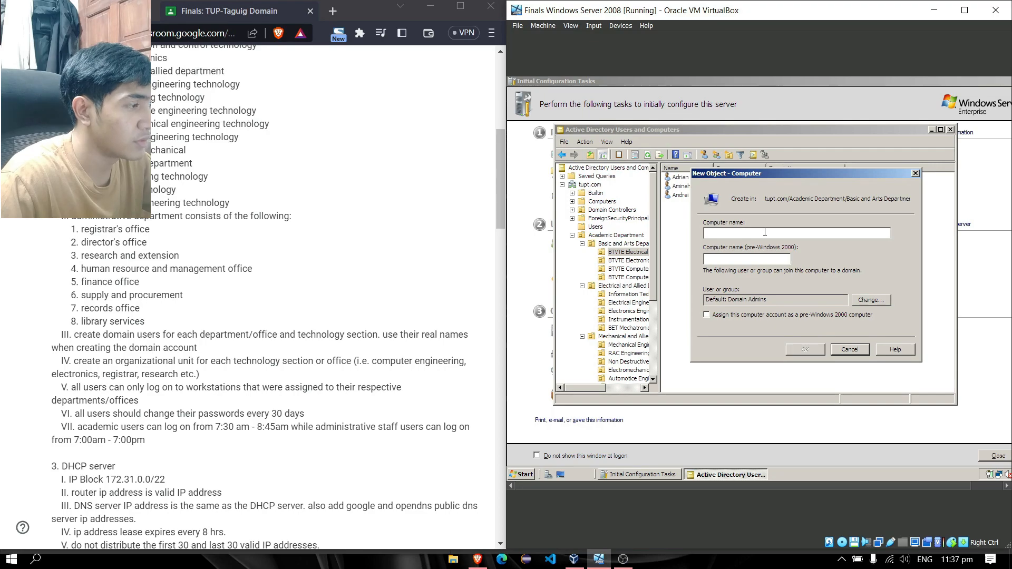
type("E")
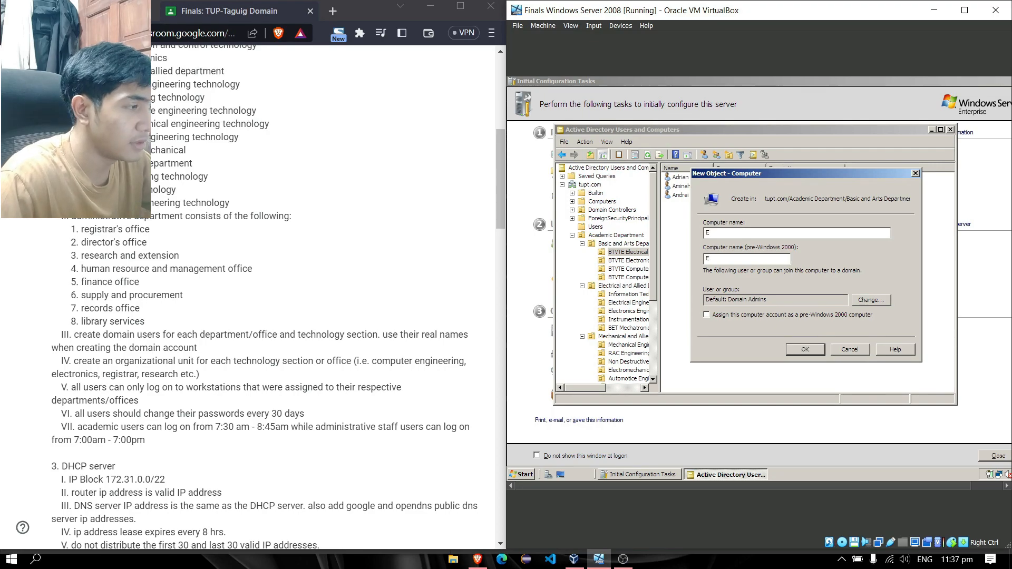
type("lectrical")
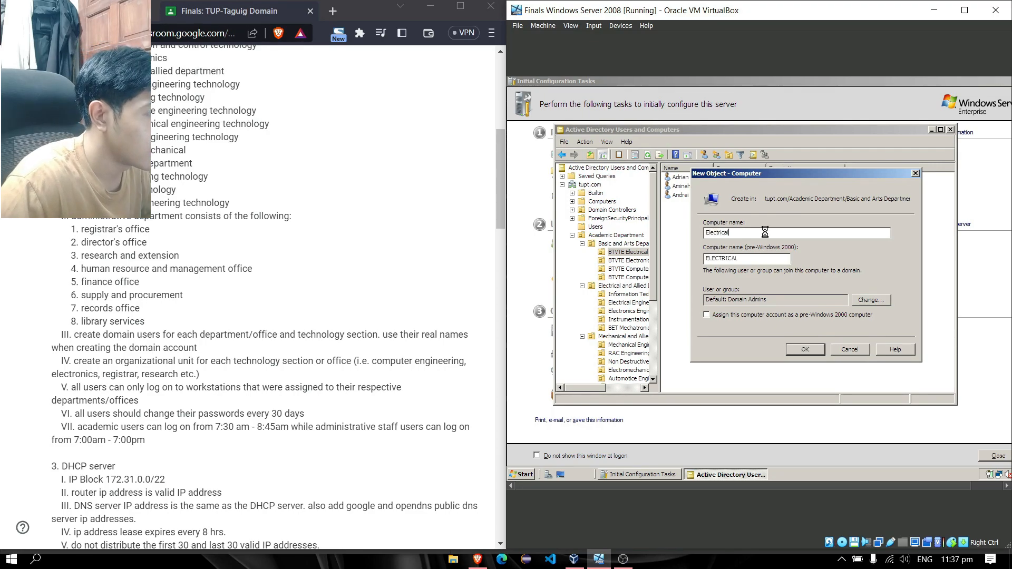
key("Return")
Select the three BTVTE Electrical student users and bring up their context menu
left_click(721, 239)
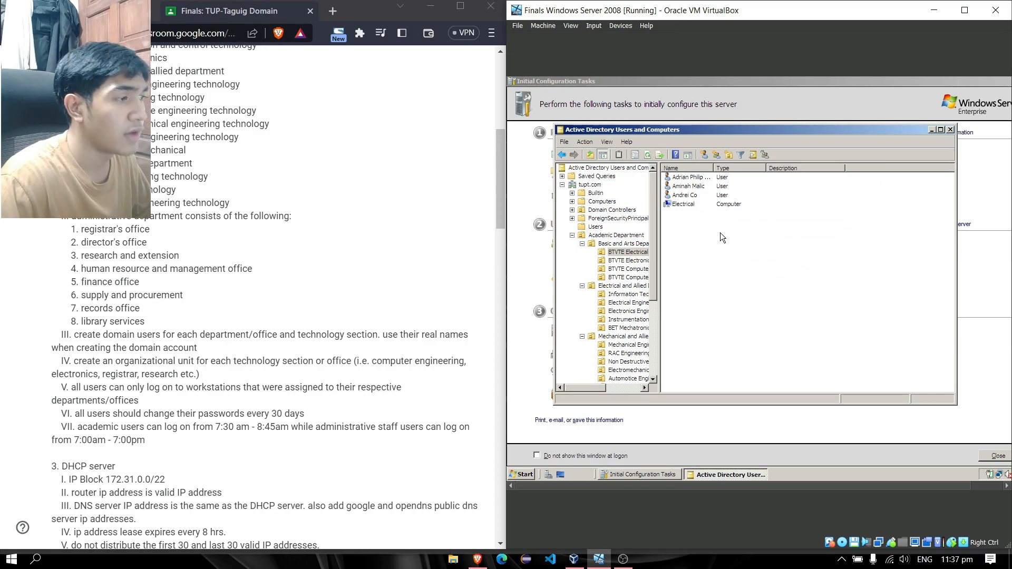
left_click(702, 206)
left_click(751, 198)
left_click(795, 180)
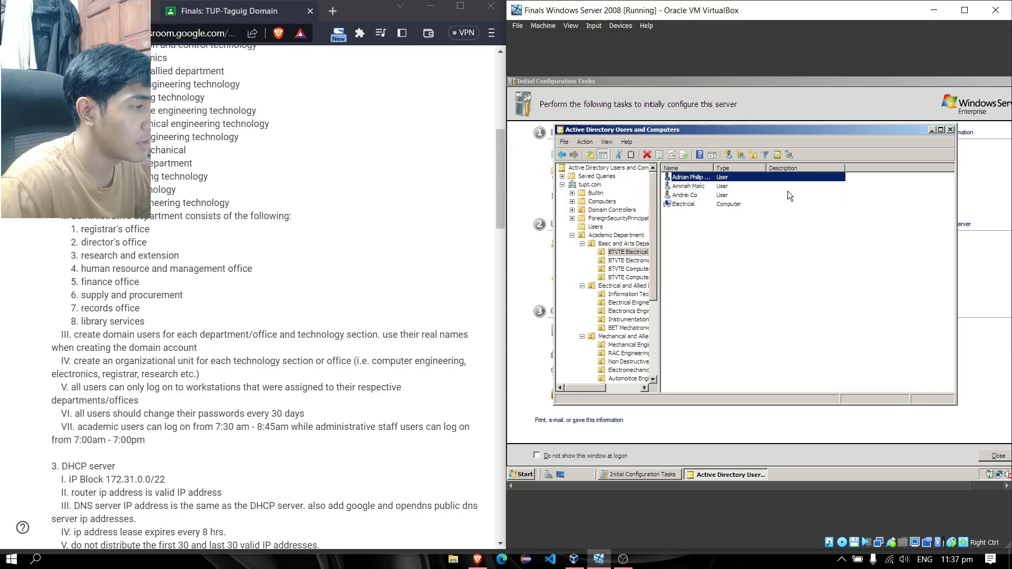
left_click(784, 193, "ctrl")
left_click(774, 189, "ctrl")
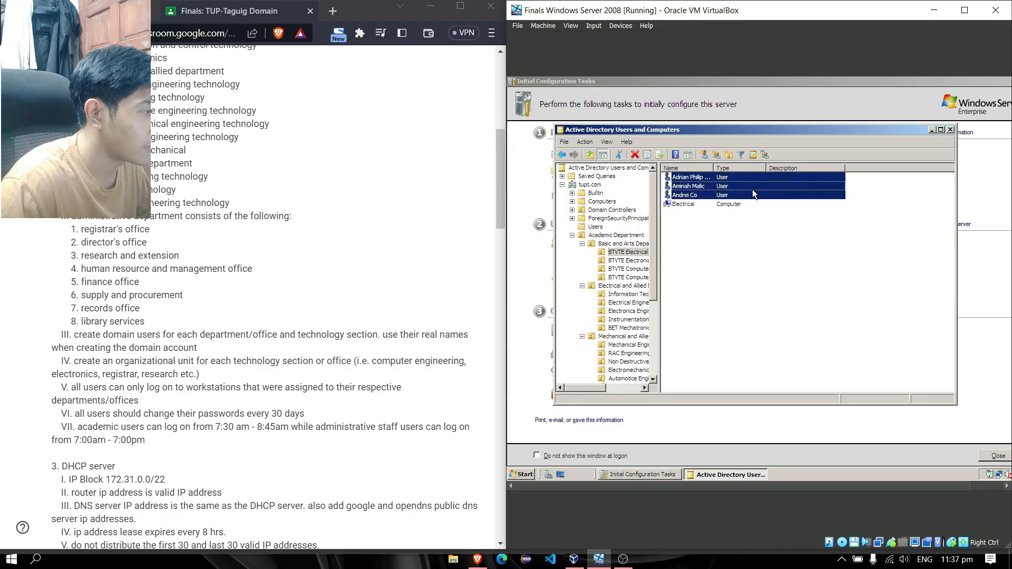
right_click(748, 188)
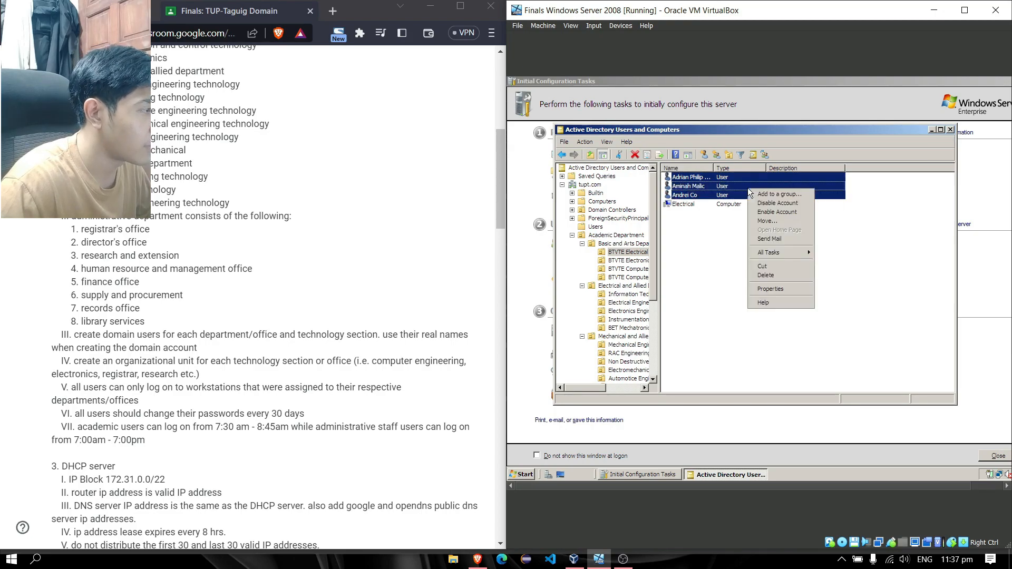
Limit the three selected users to logging on only at the workstation 'Electronic'
left_click(783, 290)
left_click(701, 145)
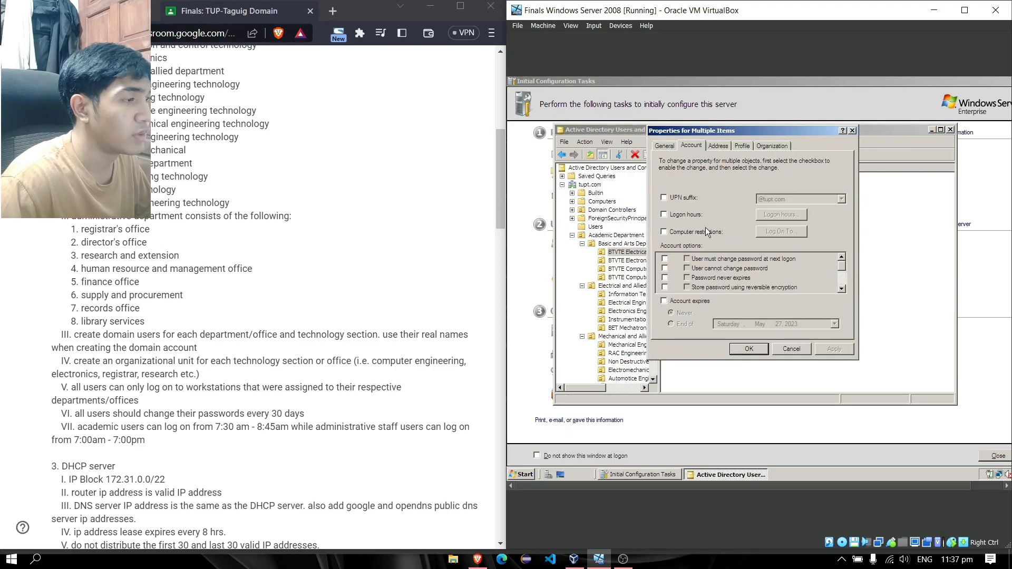
left_click(663, 233)
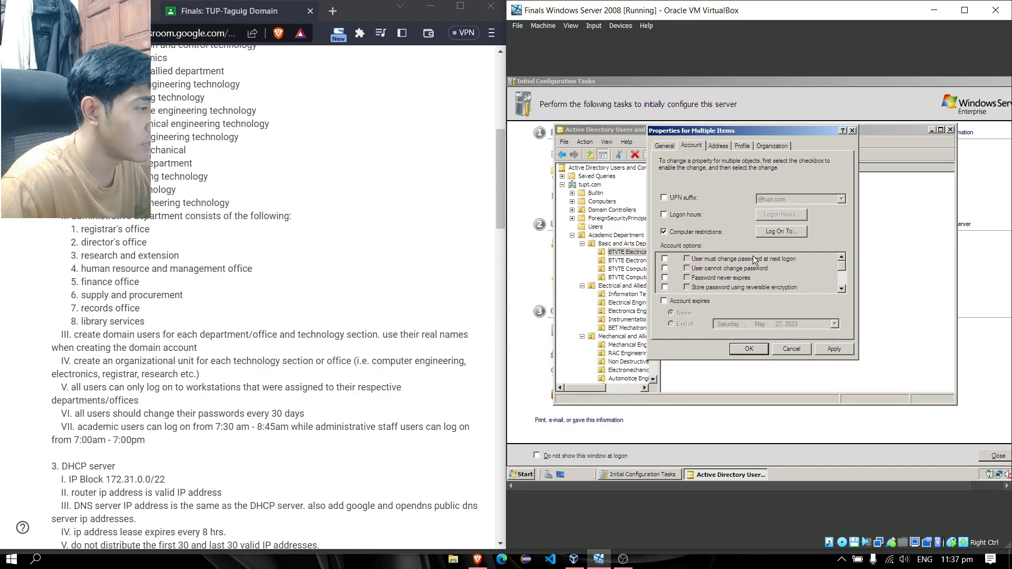
left_click(781, 232)
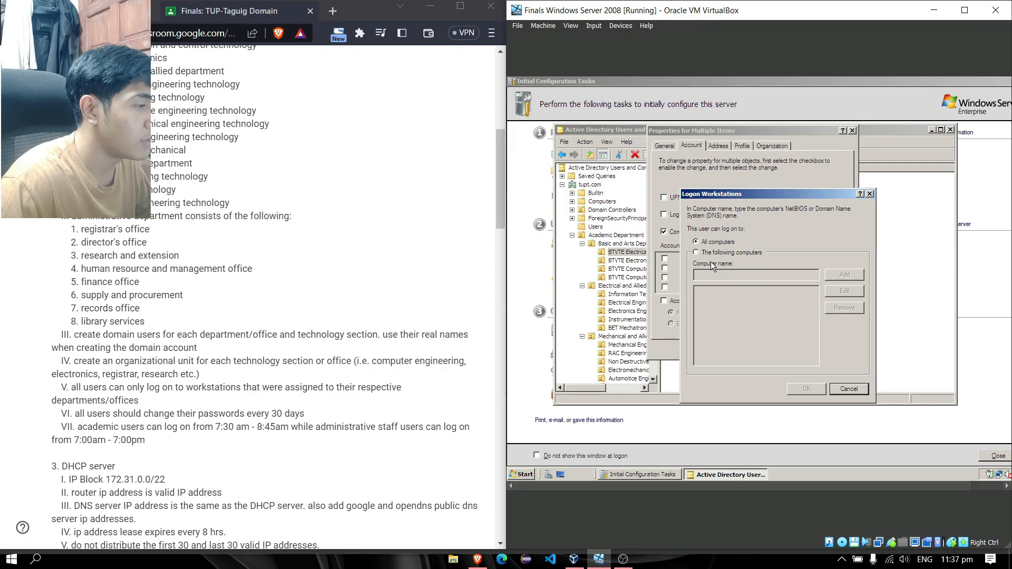
left_click(697, 252)
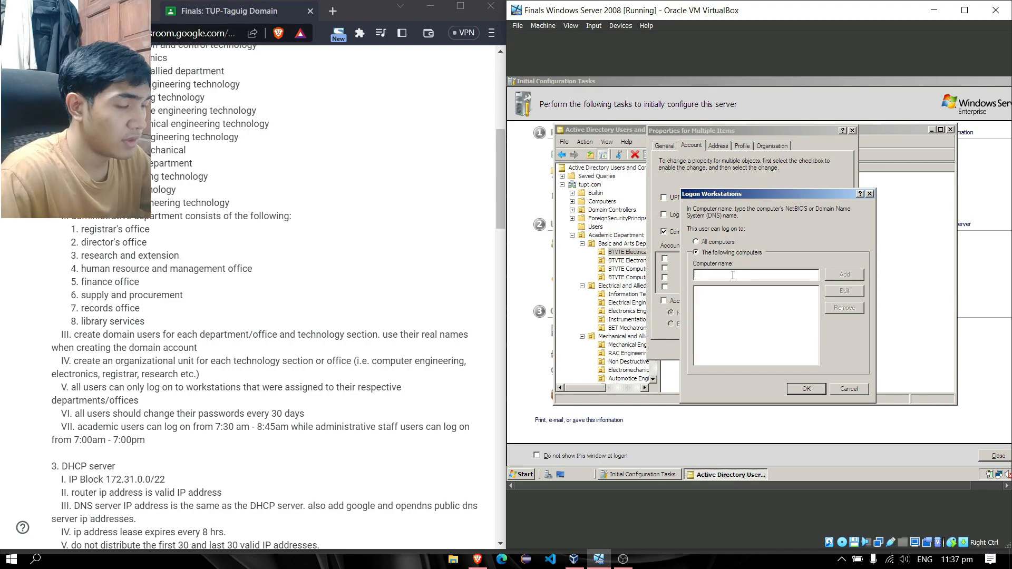
type("Elec")
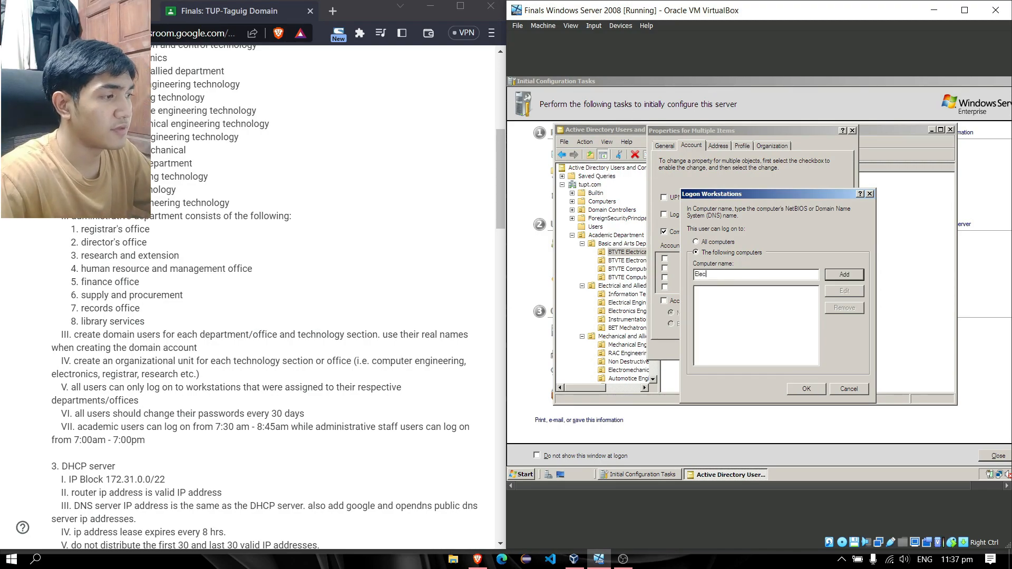
type("tronic")
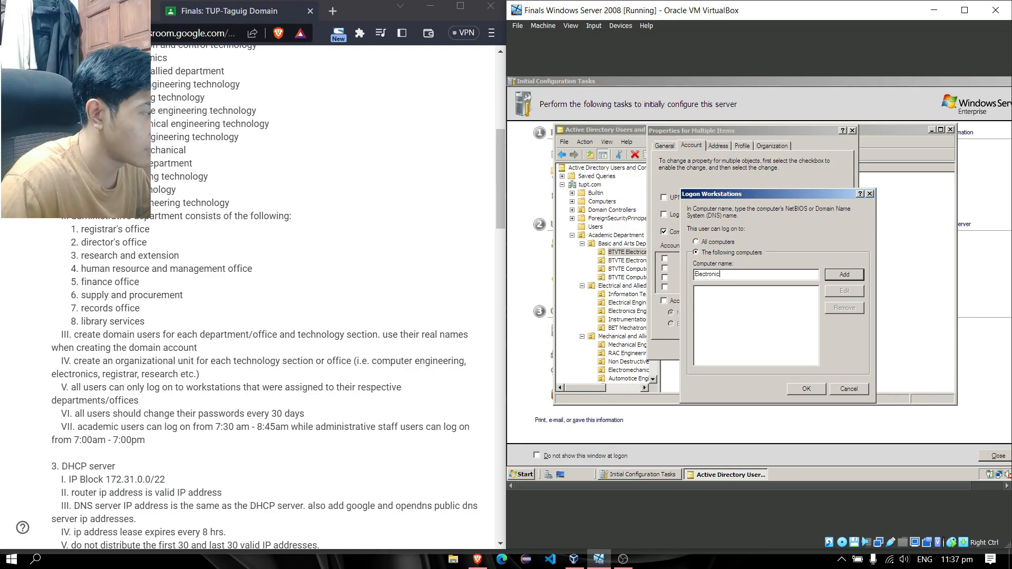
left_click(826, 274)
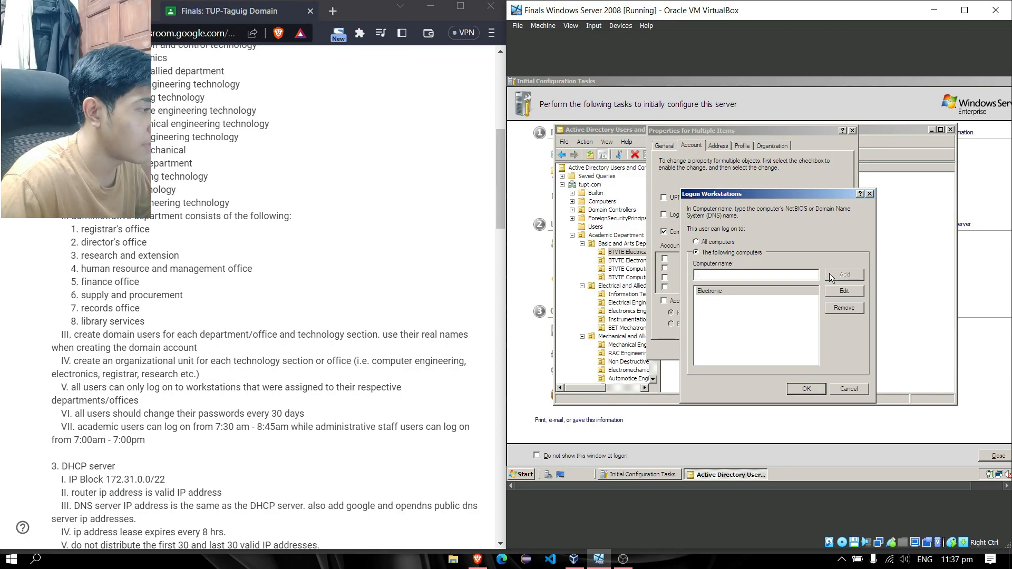
left_click(817, 389)
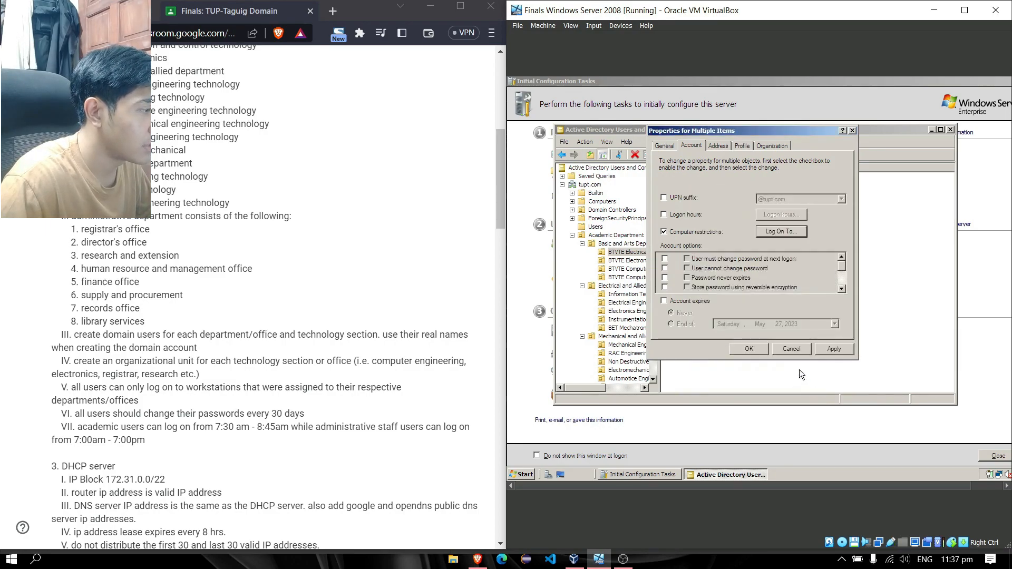
left_click(750, 348)
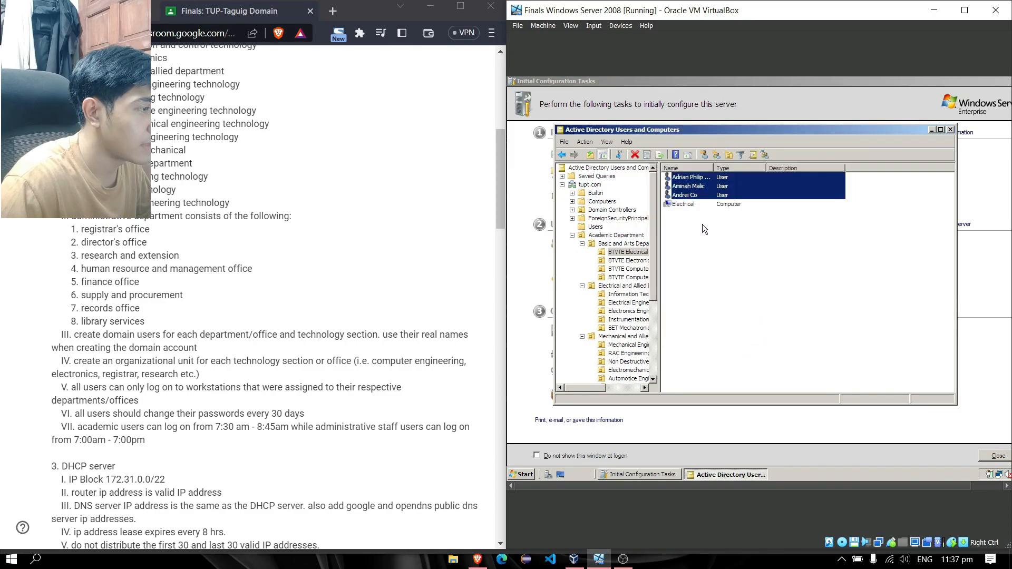
Create a computer account named 'Electronics' in the BTVTE Electronics OU
left_click(628, 261)
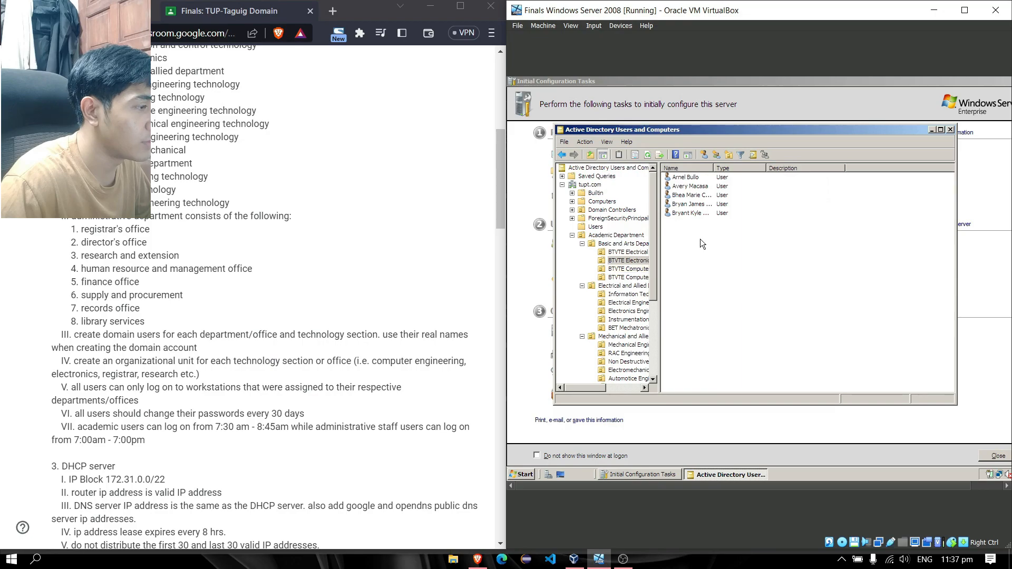
right_click(708, 224)
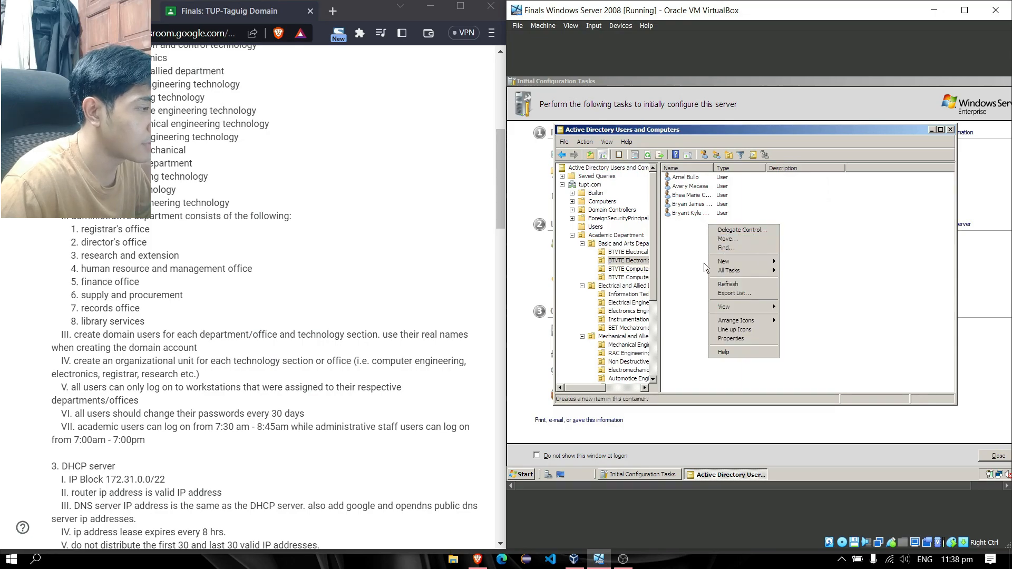
left_click(751, 259)
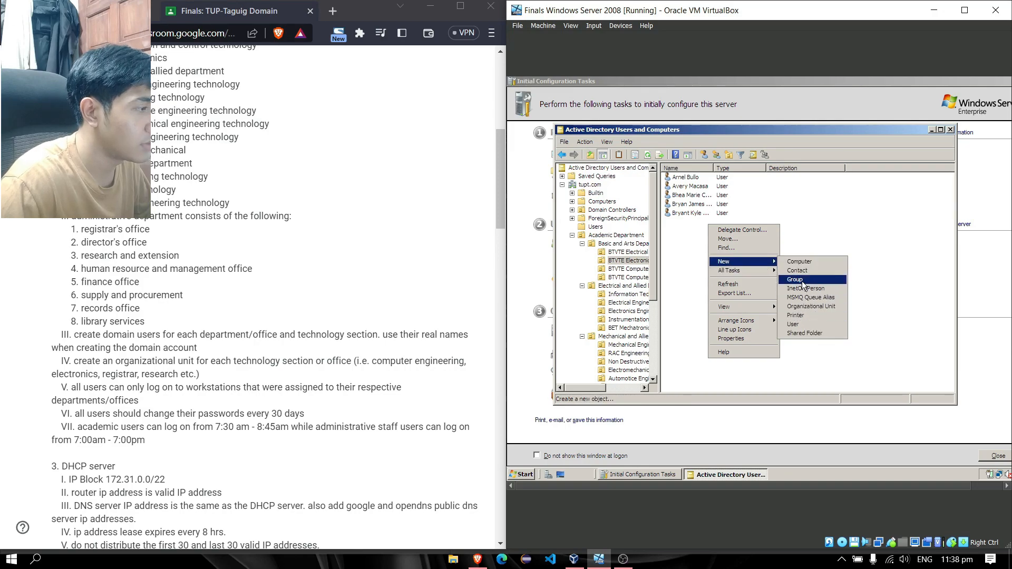
left_click(810, 263)
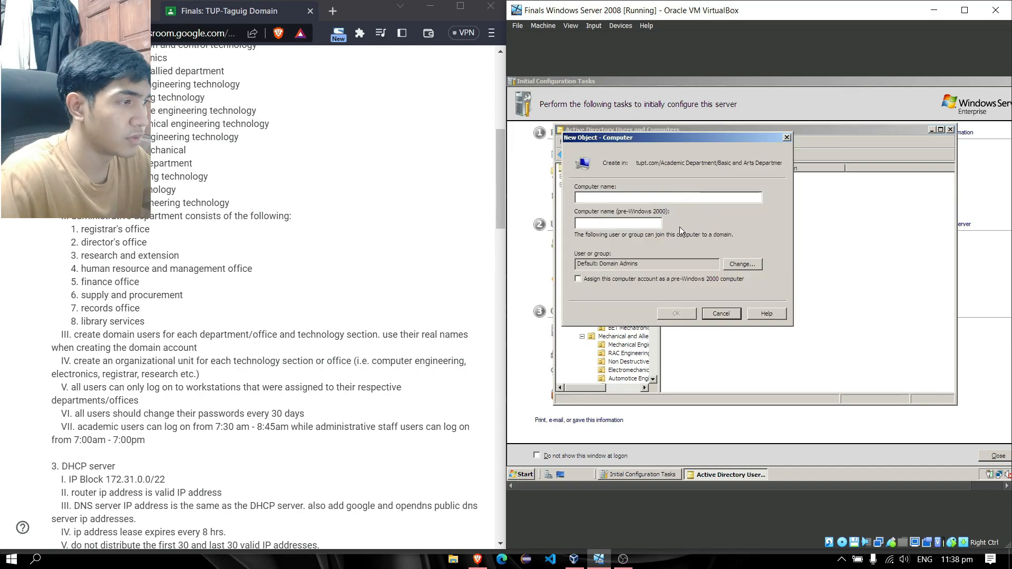
type("Elect")
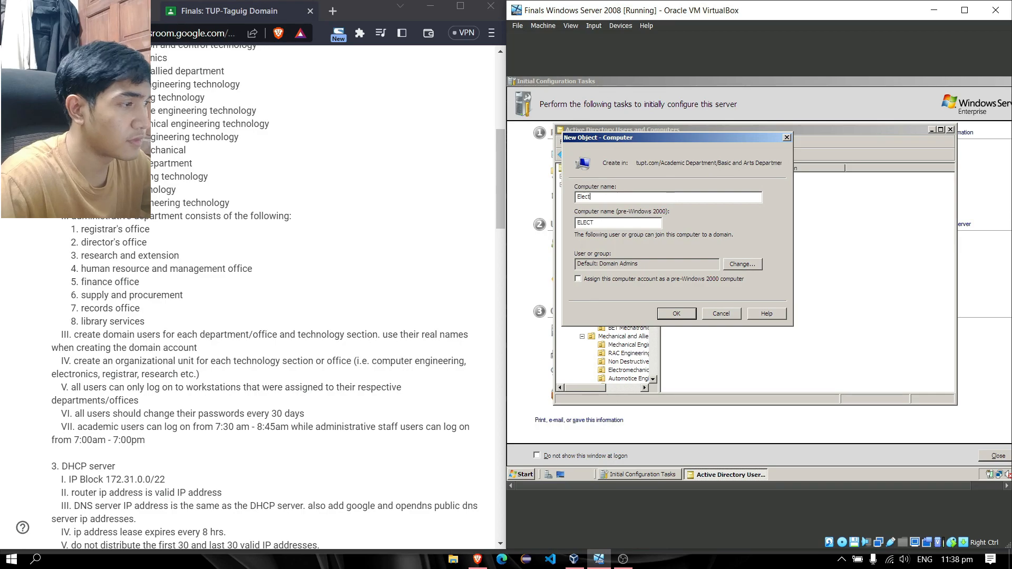
type("ronics")
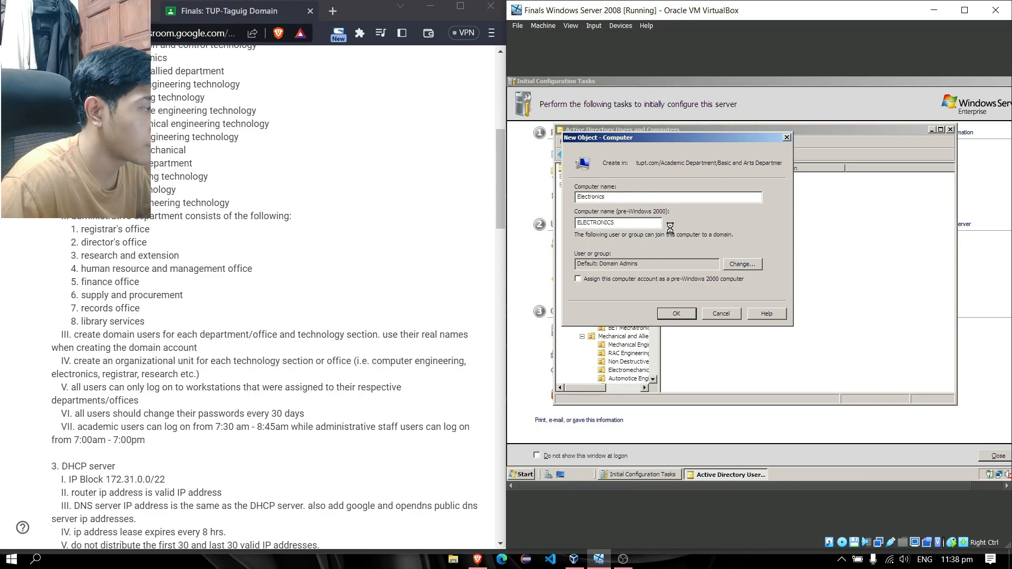
key("Return")
Select the five BTVTE Electronics users and restrict their logon to specific computers
left_click_drag(857, 177, 812, 211)
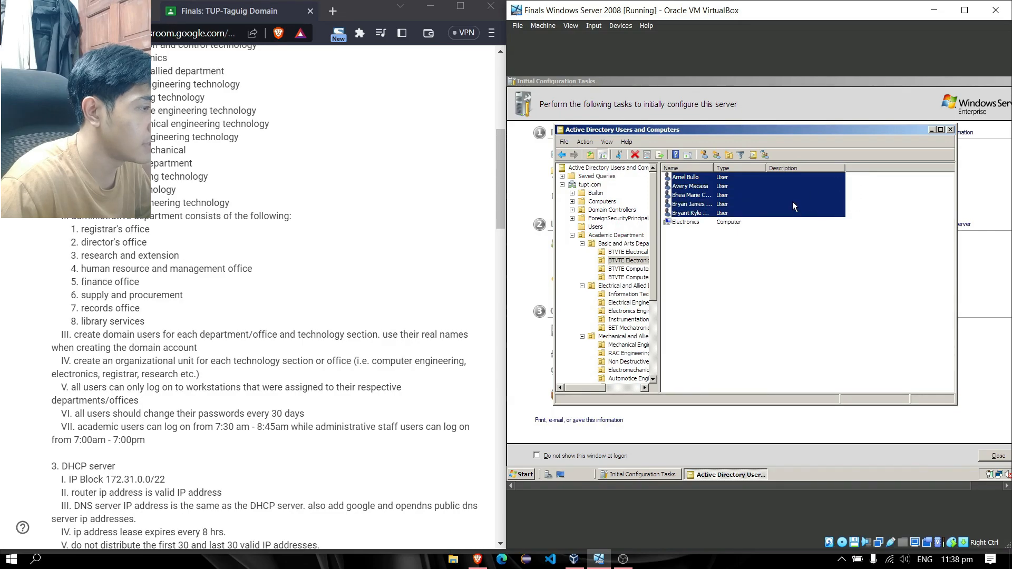
right_click(793, 201)
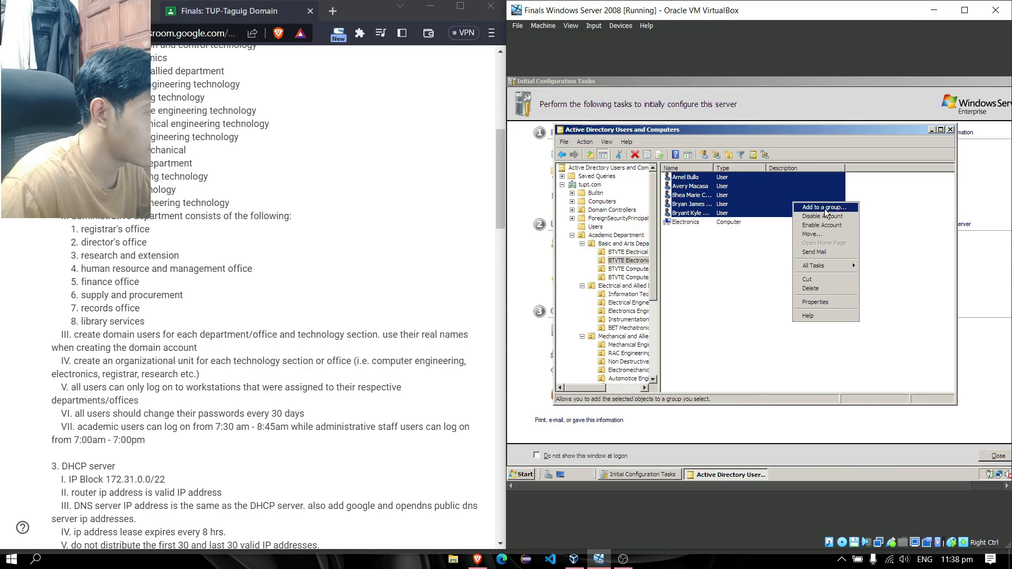
left_click(825, 302)
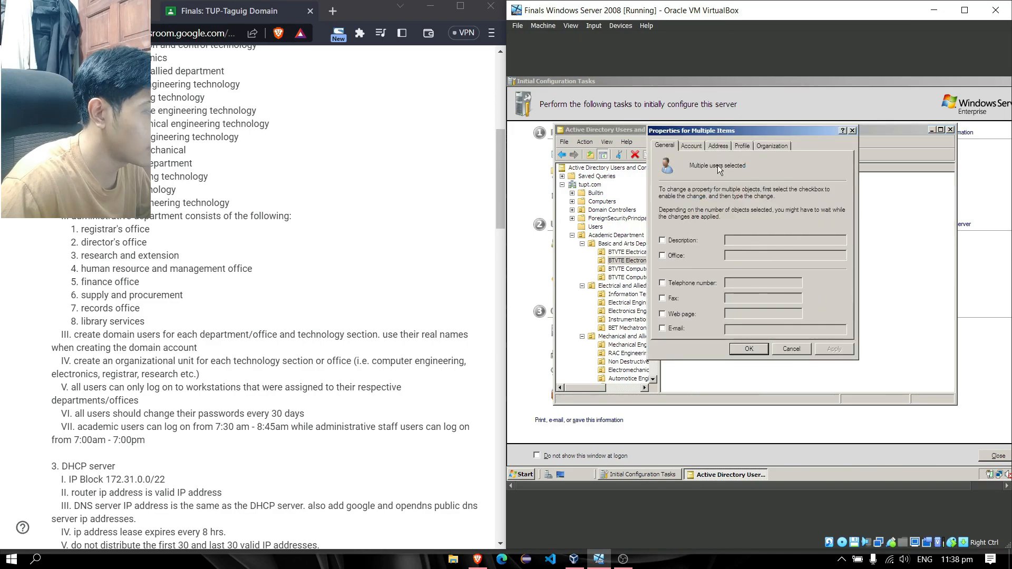
left_click(703, 147)
left_click(664, 232)
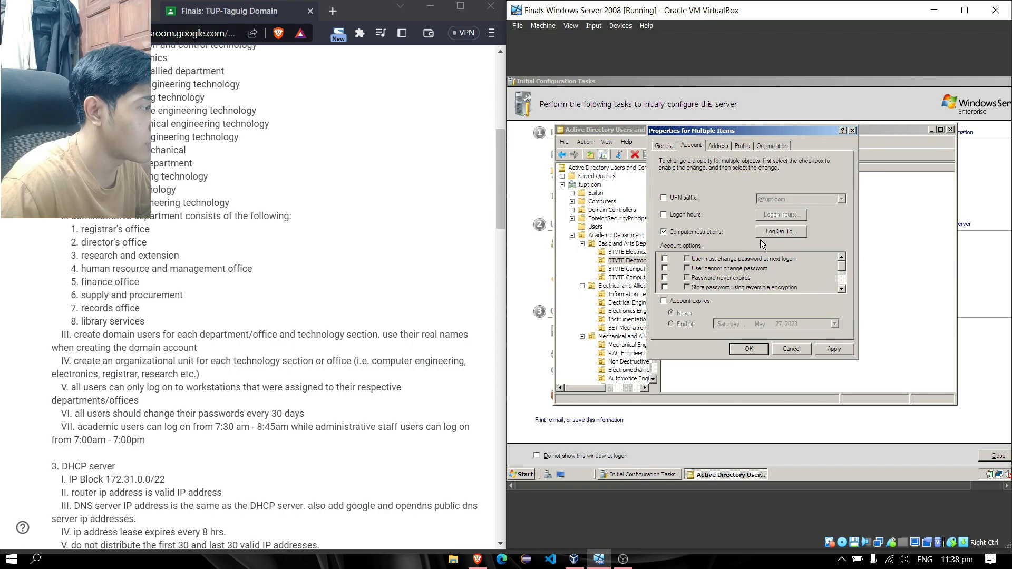
left_click(777, 233)
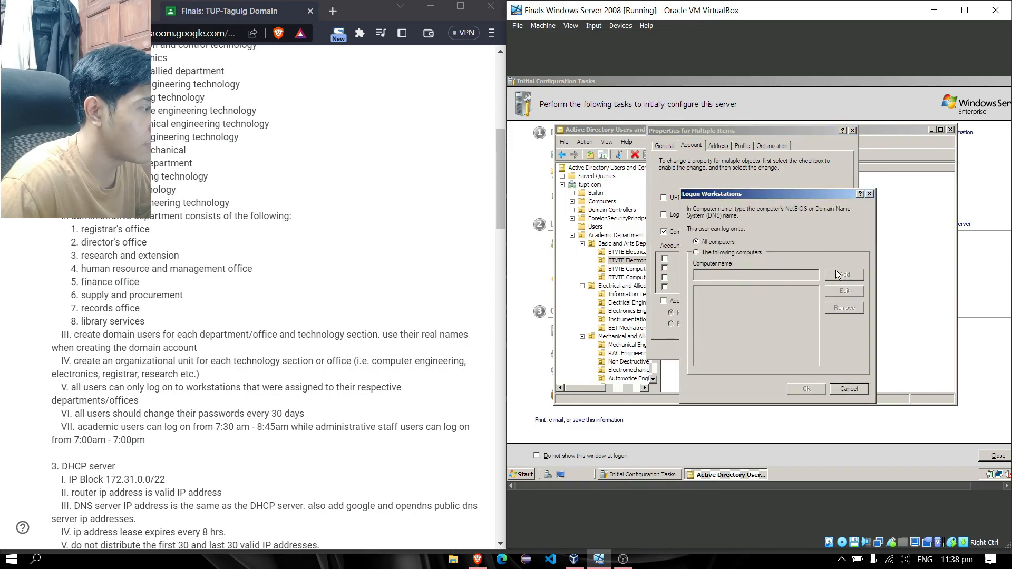
left_click(697, 253)
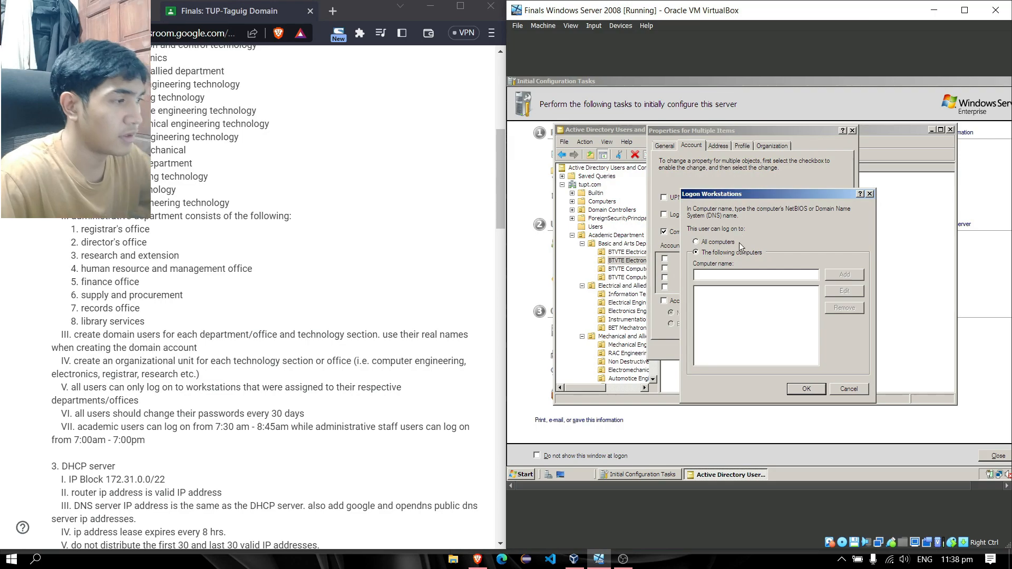
Add 'Electronics' as the allowed workstation and apply it to all five users
left_click(727, 272)
type("Elec")
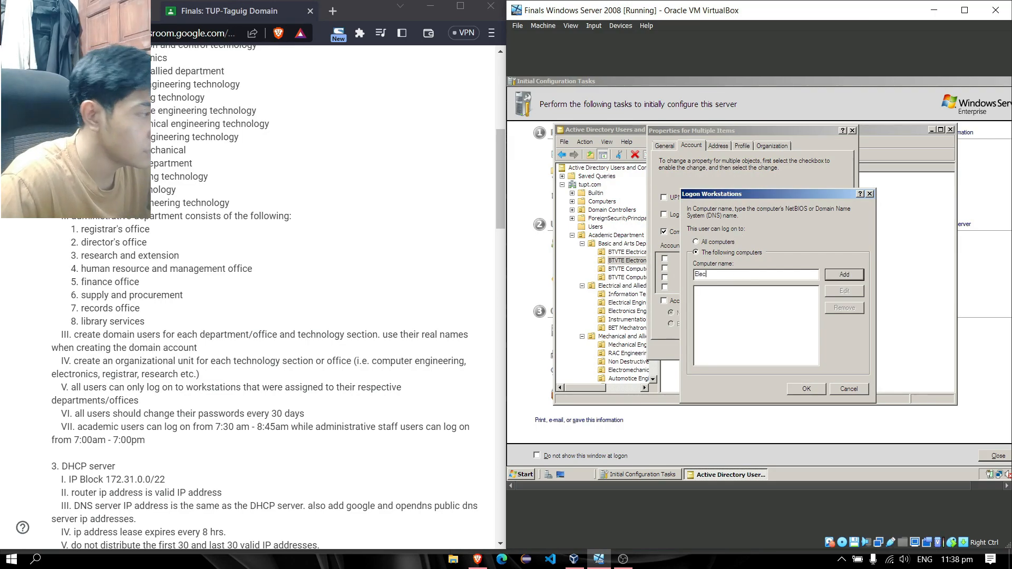
type("tronics")
key("Return")
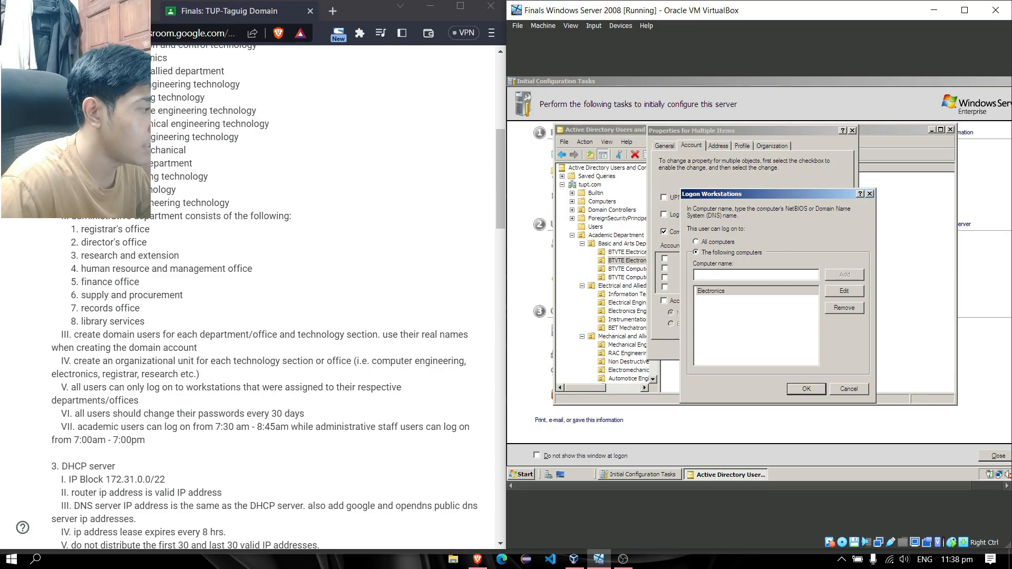
left_click(792, 387)
left_click(838, 348)
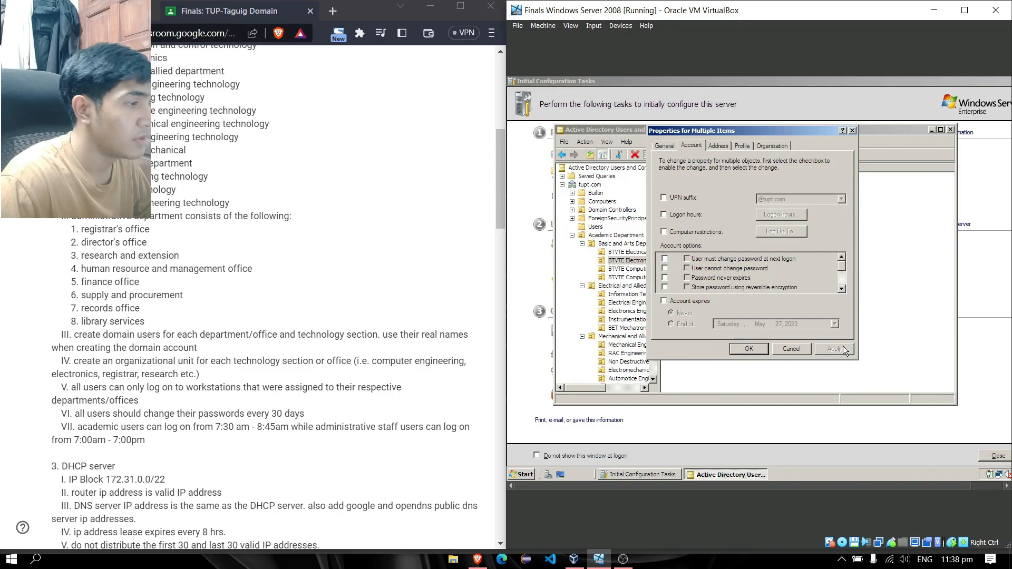
left_click(748, 349)
left_click(751, 264)
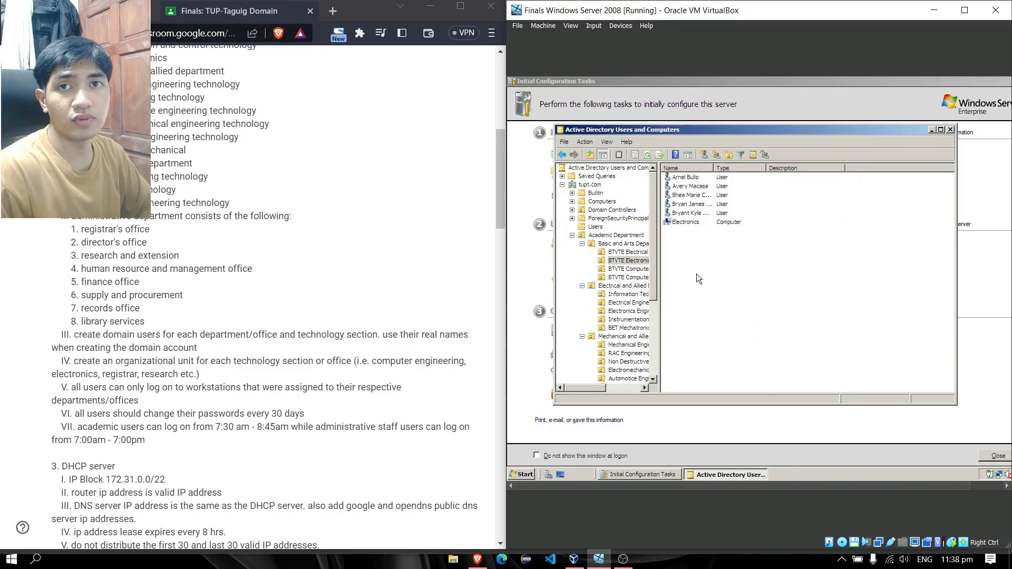
left_click(624, 262)
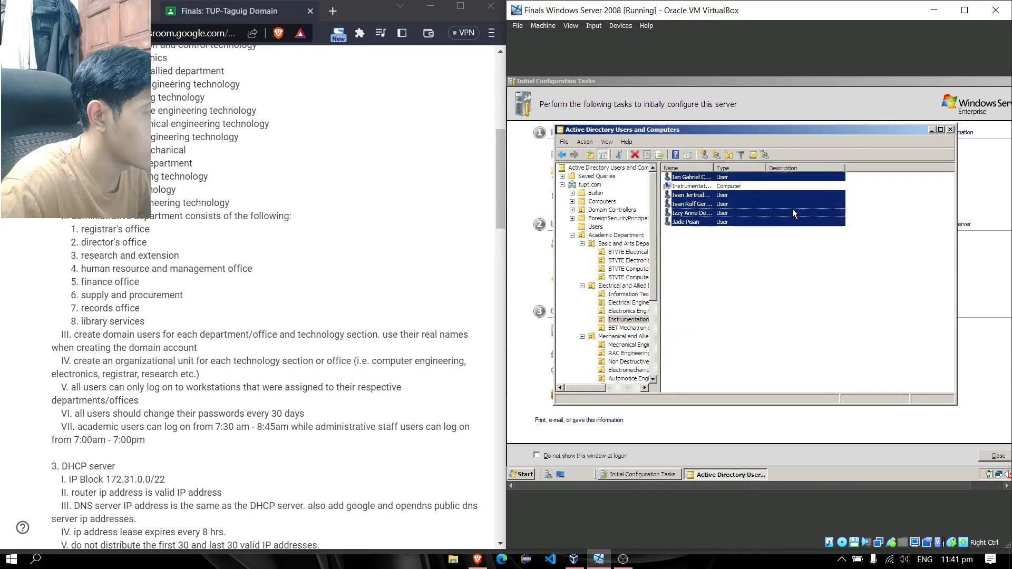
Bring up the options menu for the selected Library Services user accounts
right_click(786, 197)
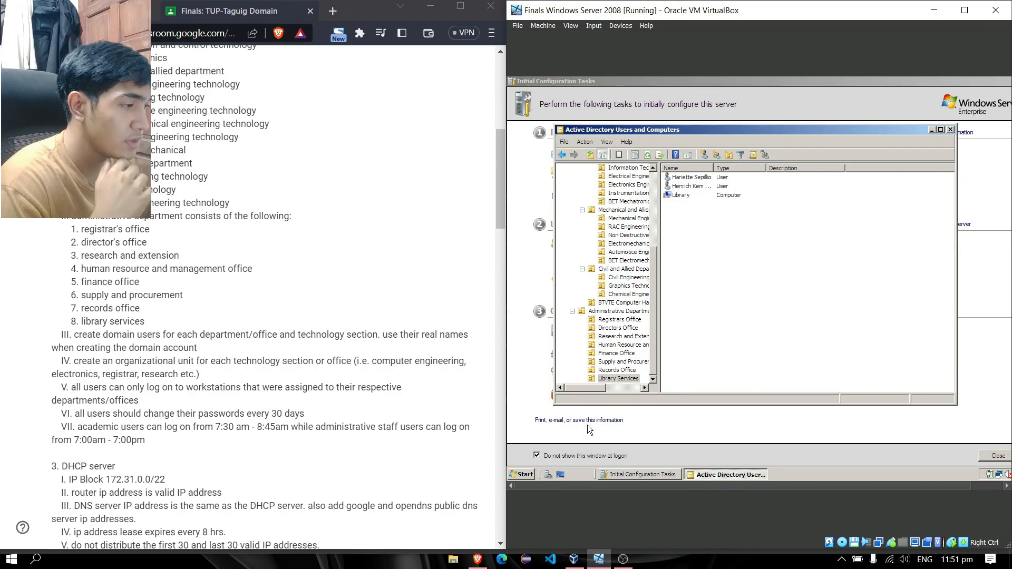
Launch Group Policy Management from Administrative Tools and expand the tupt.com domain
left_click(529, 472)
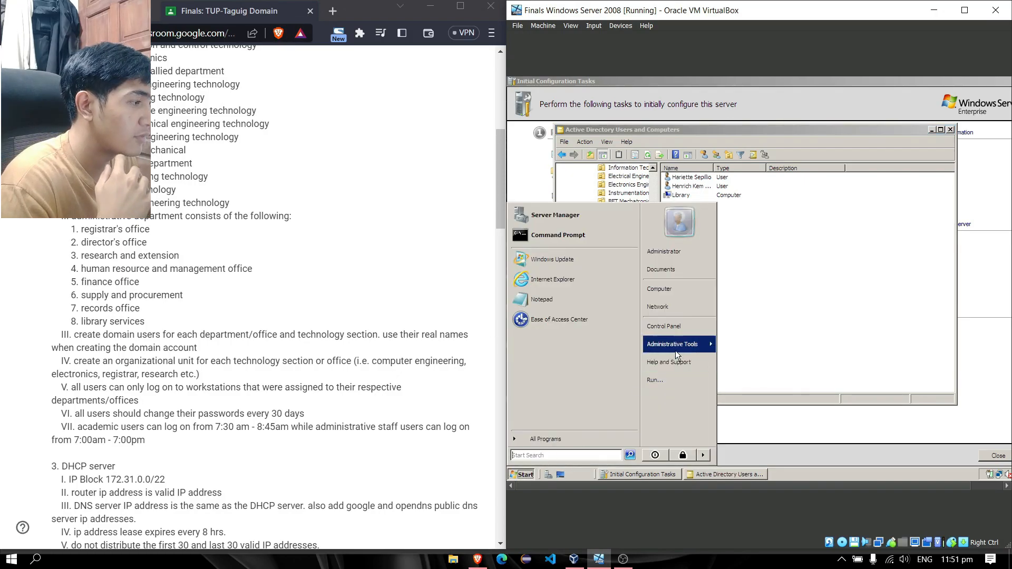
mouse_move(673, 345)
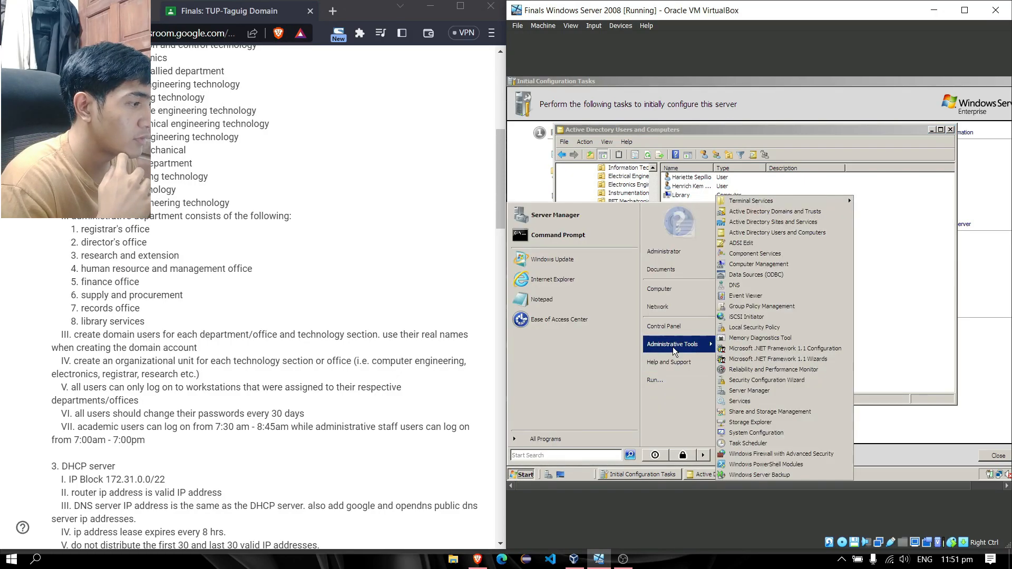
left_click(814, 307)
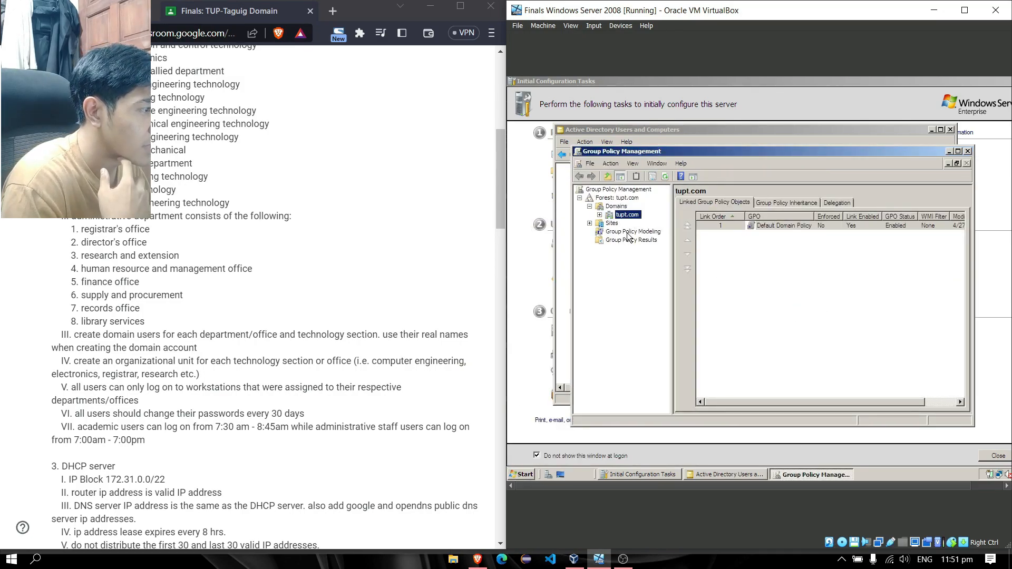
left_click(600, 215)
left_click_drag(685, 150, 659, 139)
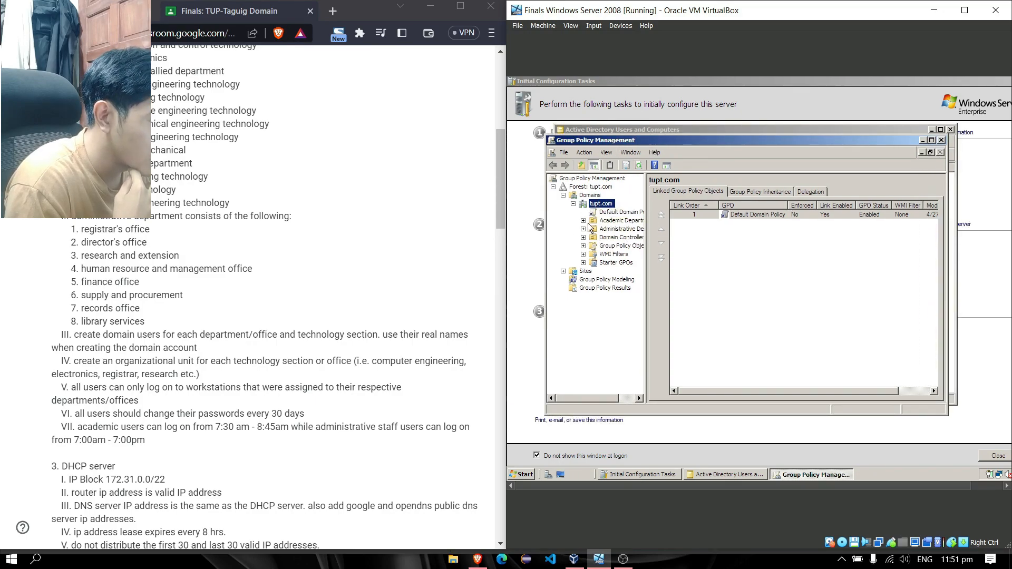
Create and link a GPO named 'Administrative Department Password' on the Academic Department OU
left_click(594, 222)
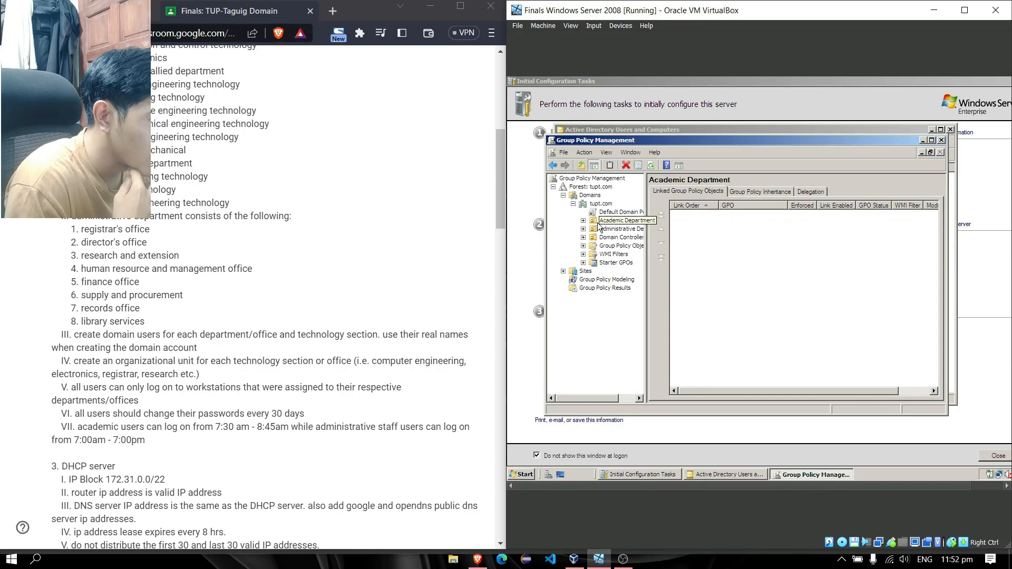
right_click(604, 221)
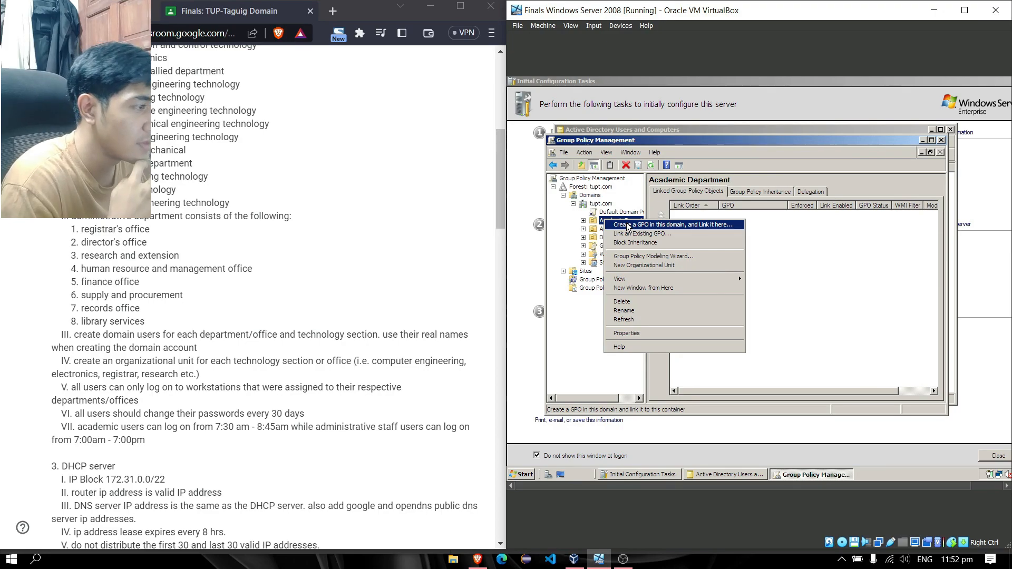
left_click(628, 225)
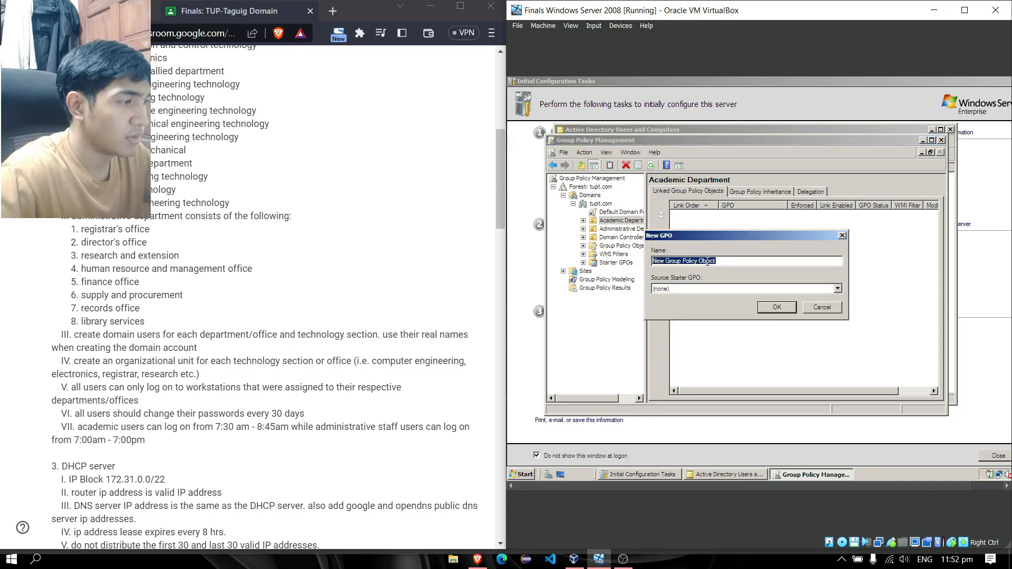
type("Admin")
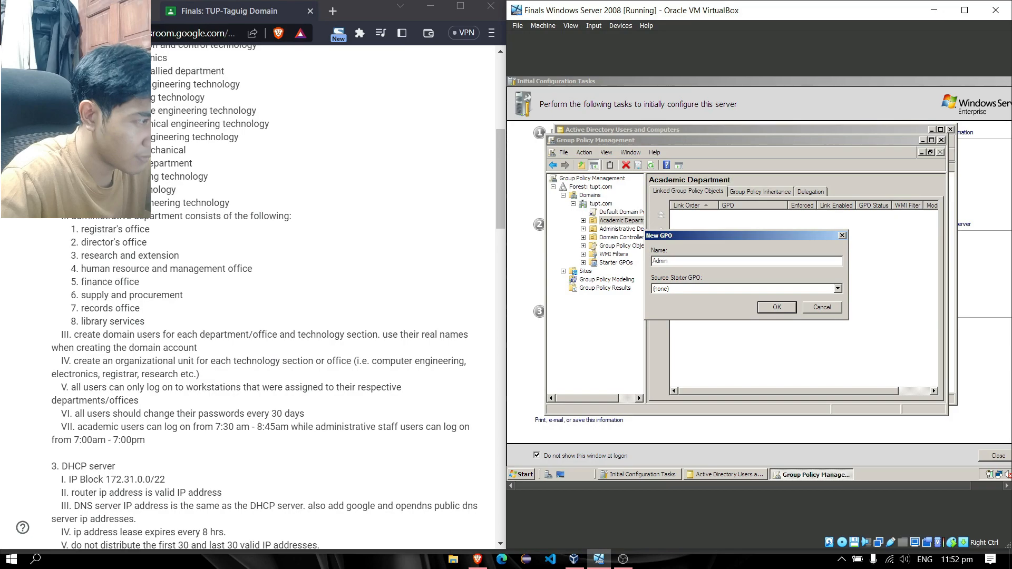
type("istrative")
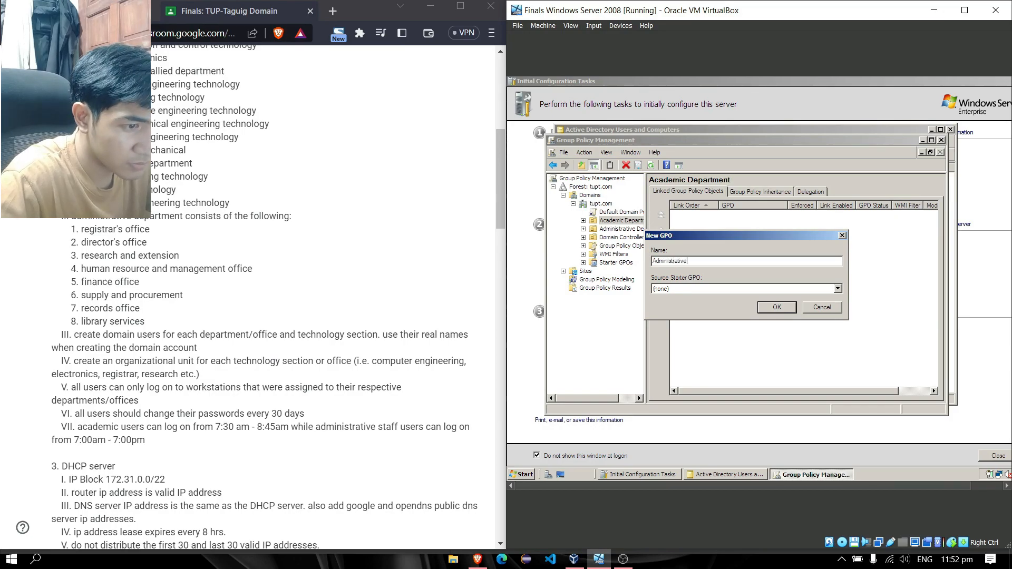
type(" Department Password")
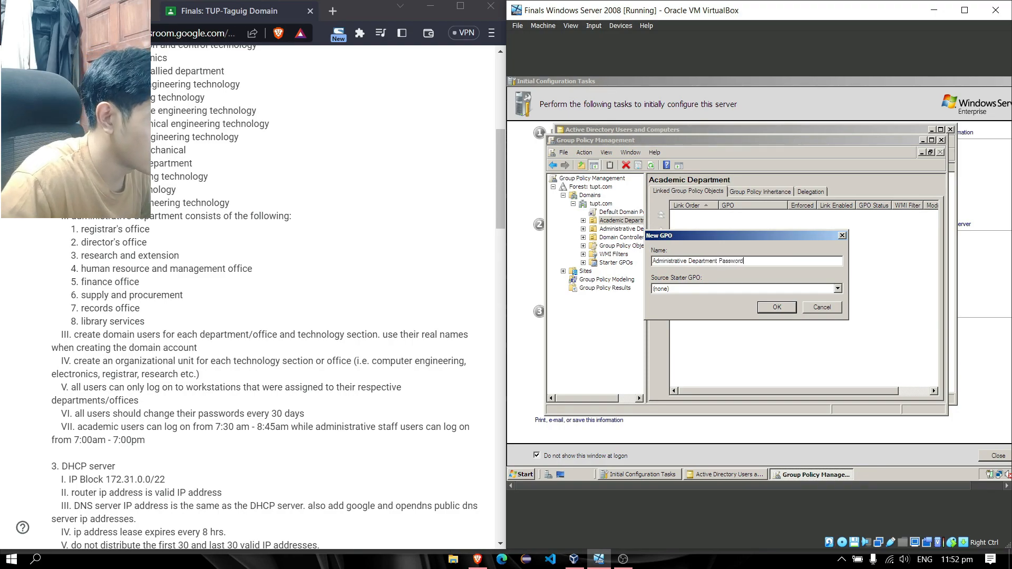
key("Return")
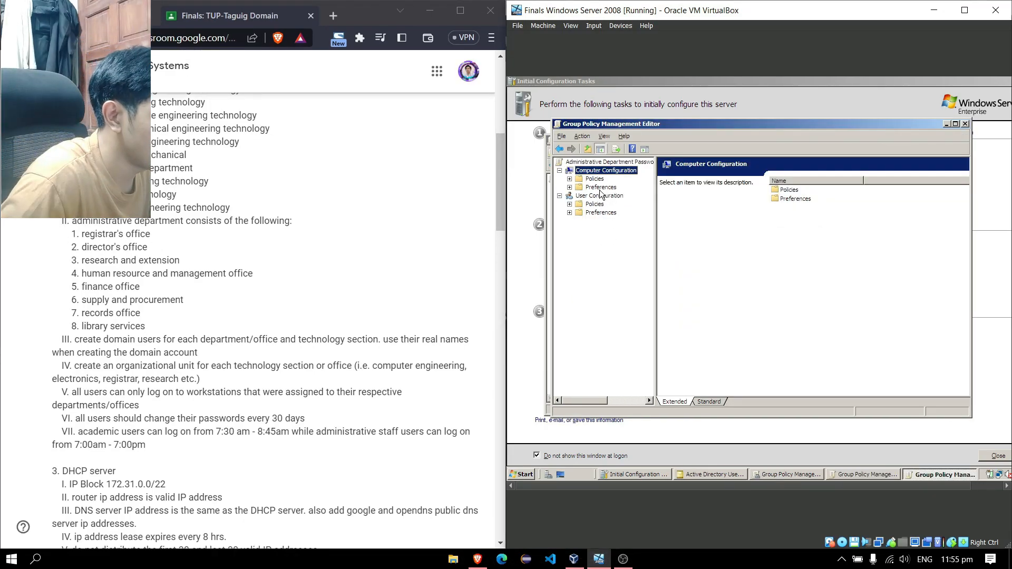
Navigate to Computer Configuration > Security Settings > Account Policies > Password Policy
left_click(570, 178)
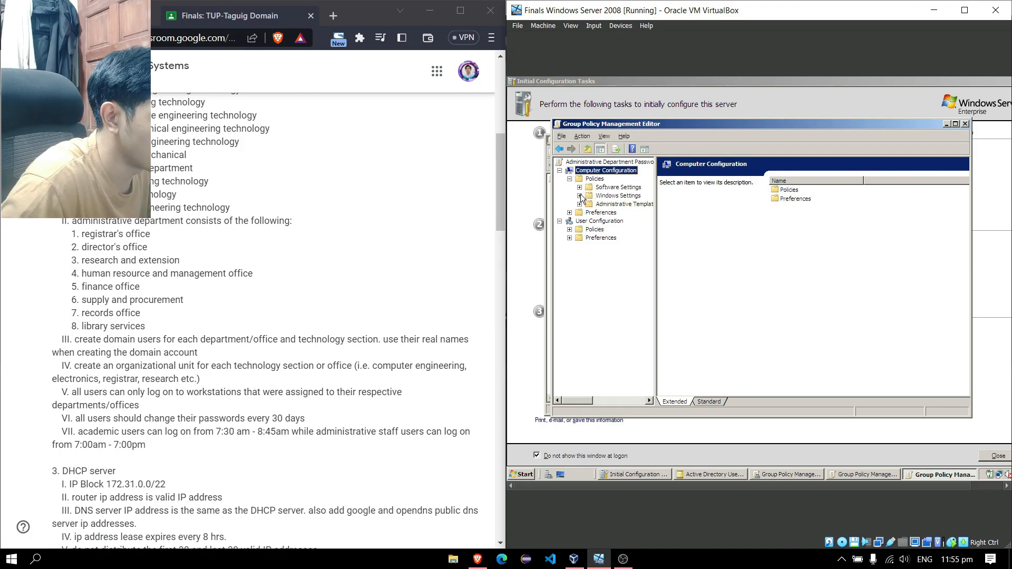
left_click(580, 196)
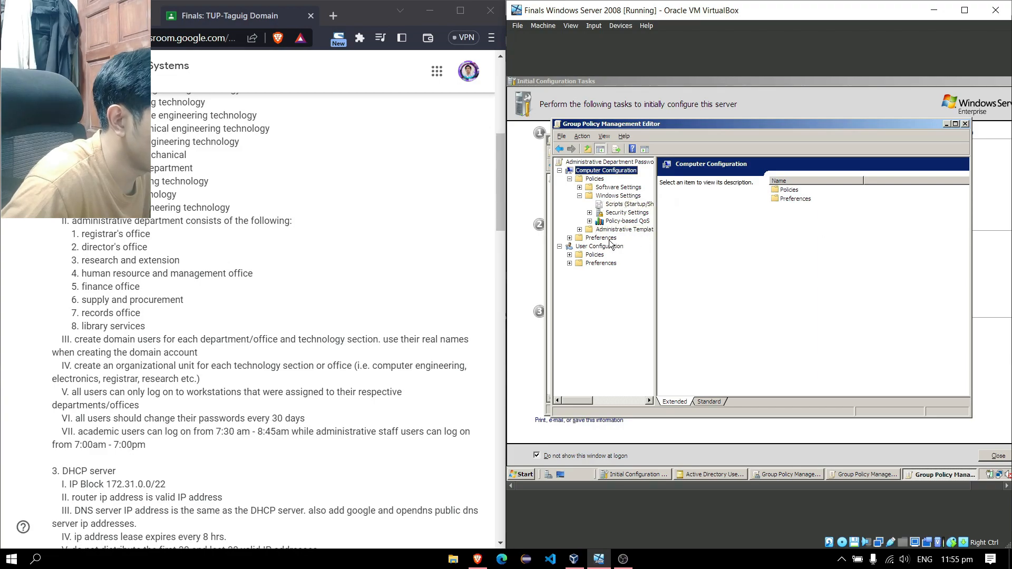
left_click(589, 212)
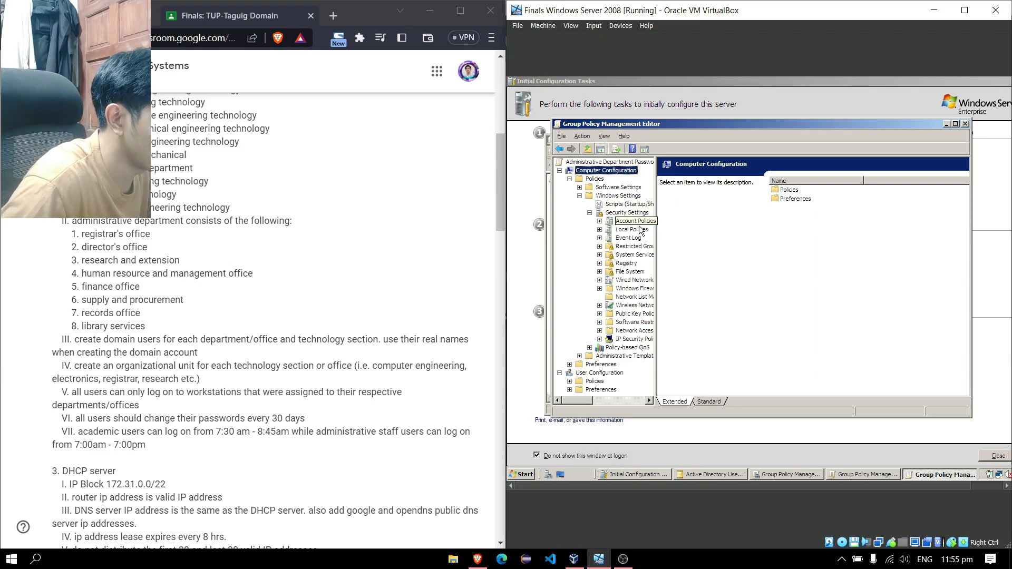
left_click(643, 222)
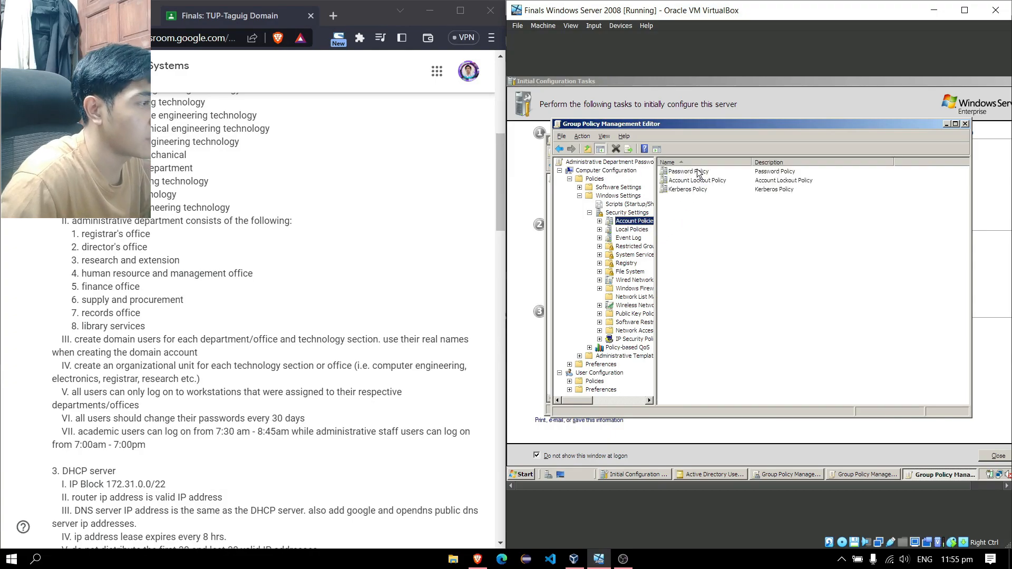
left_click(699, 172)
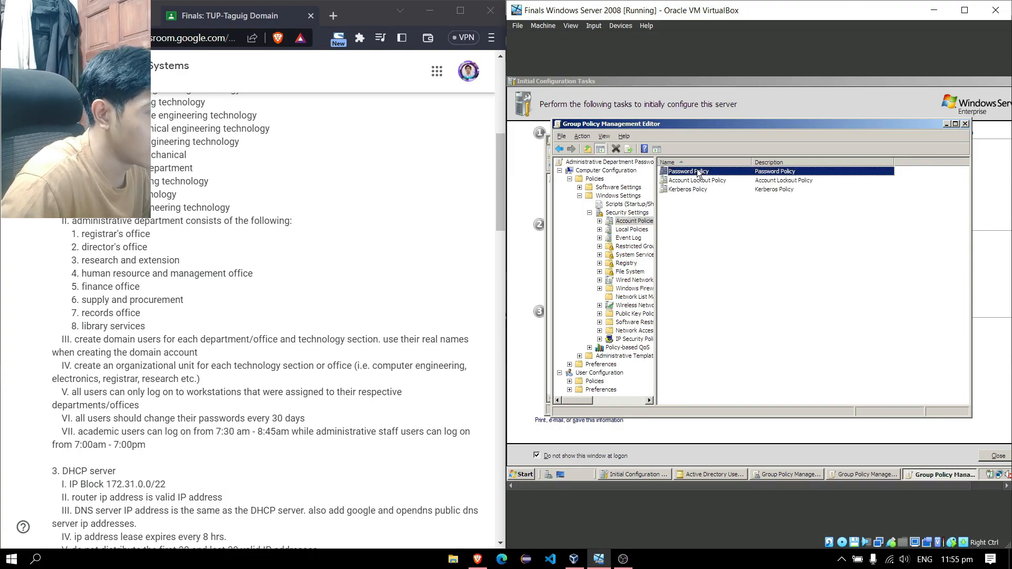
double_click(698, 173)
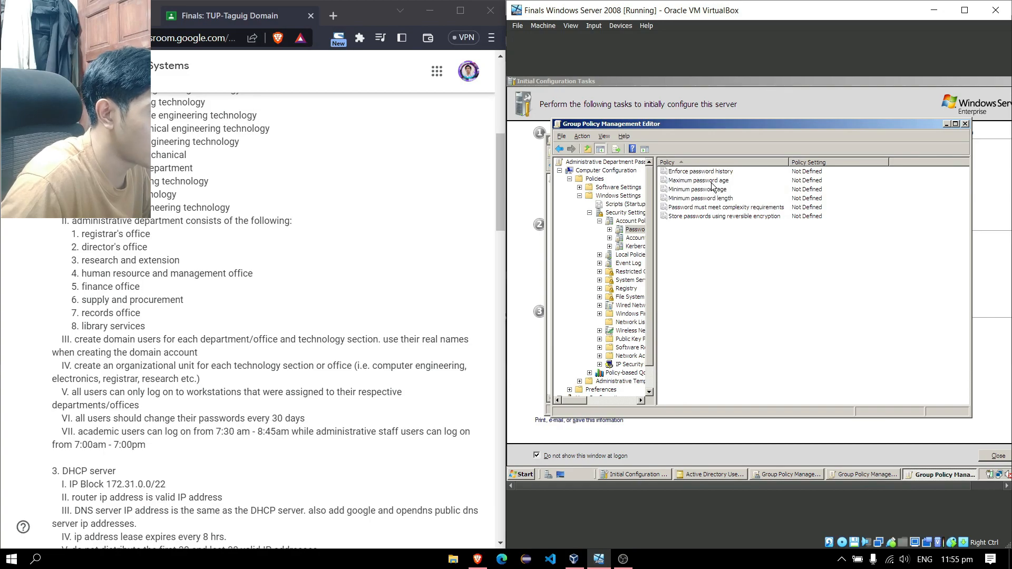
Set Maximum password age to 30 days, accepting the suggested 29-day minimum age
left_click(712, 182)
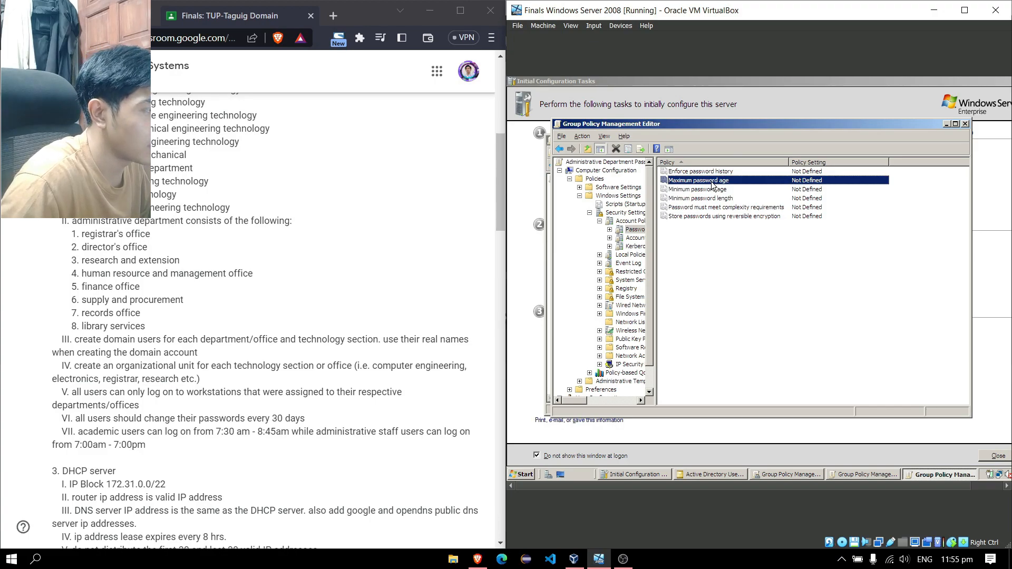
double_click(712, 181)
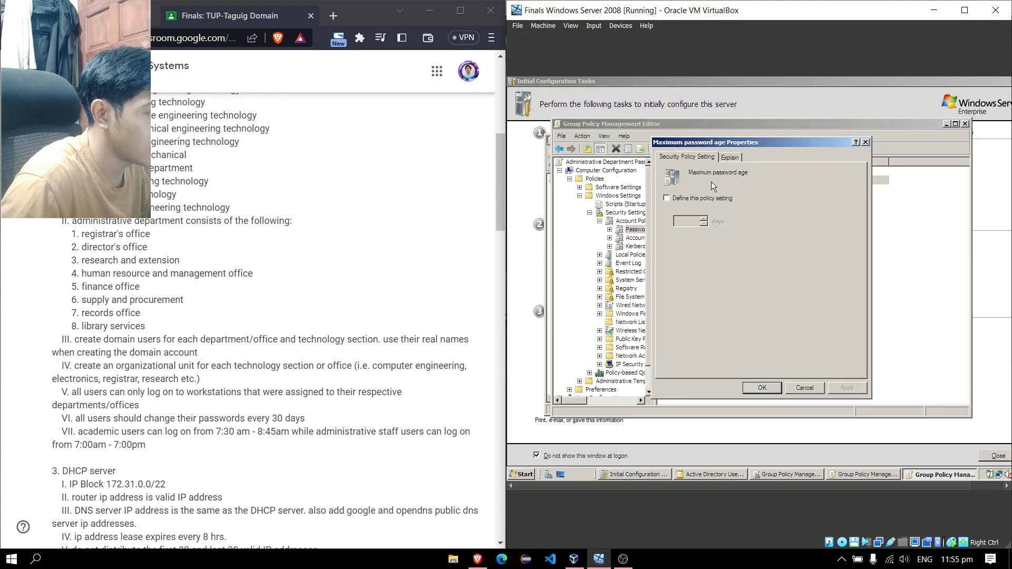
left_click(667, 199)
left_click(685, 220)
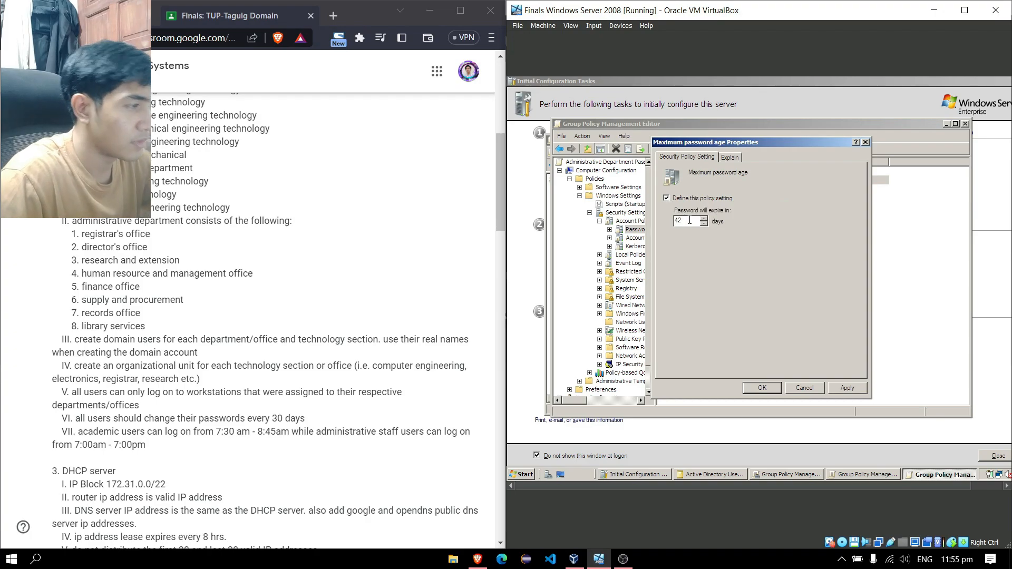
type("30")
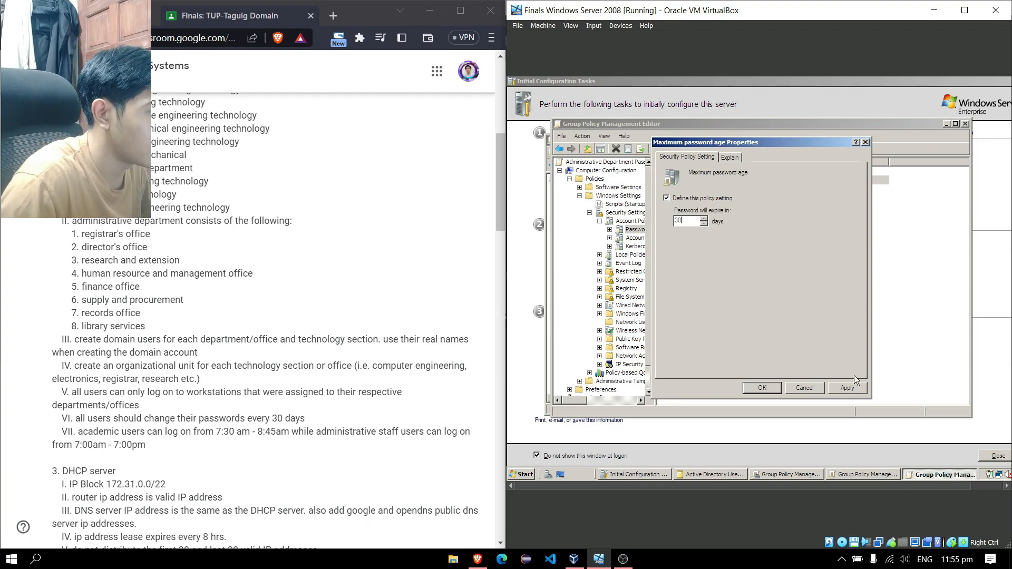
left_click(844, 389)
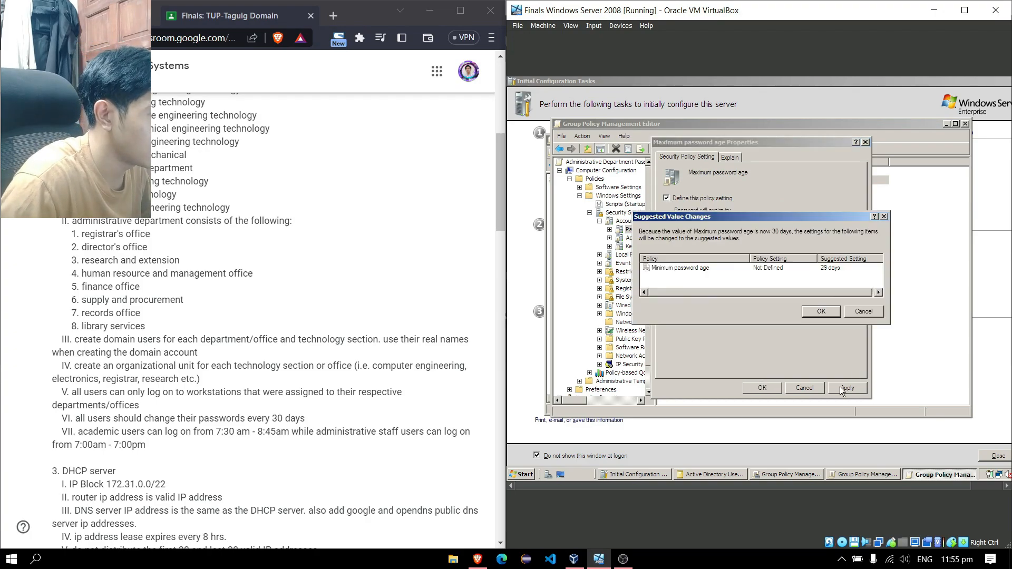
left_click(821, 313)
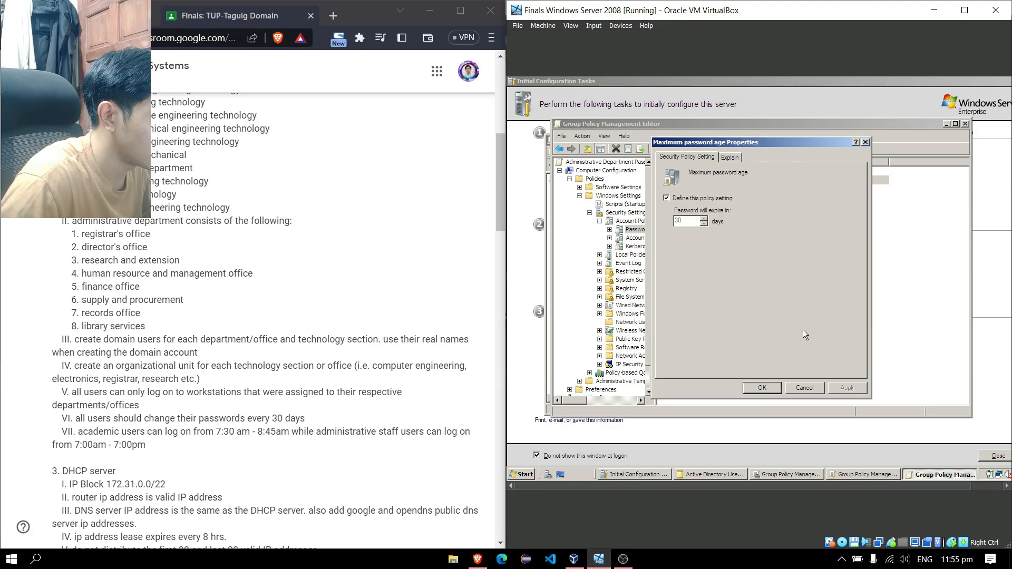
left_click(763, 388)
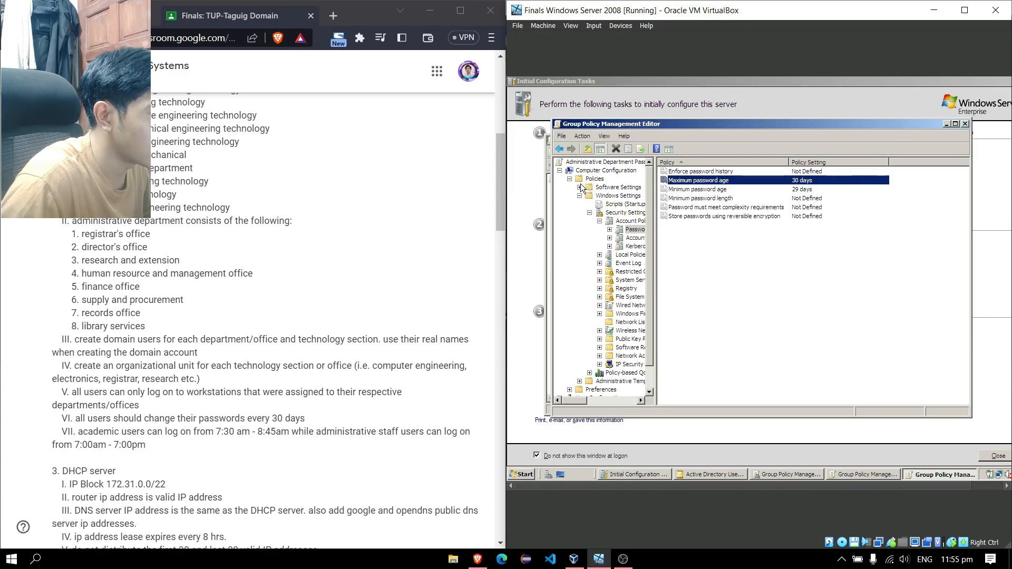
Close the policy editor and try creating the same-named GPO under Administrative Department
left_click(965, 124)
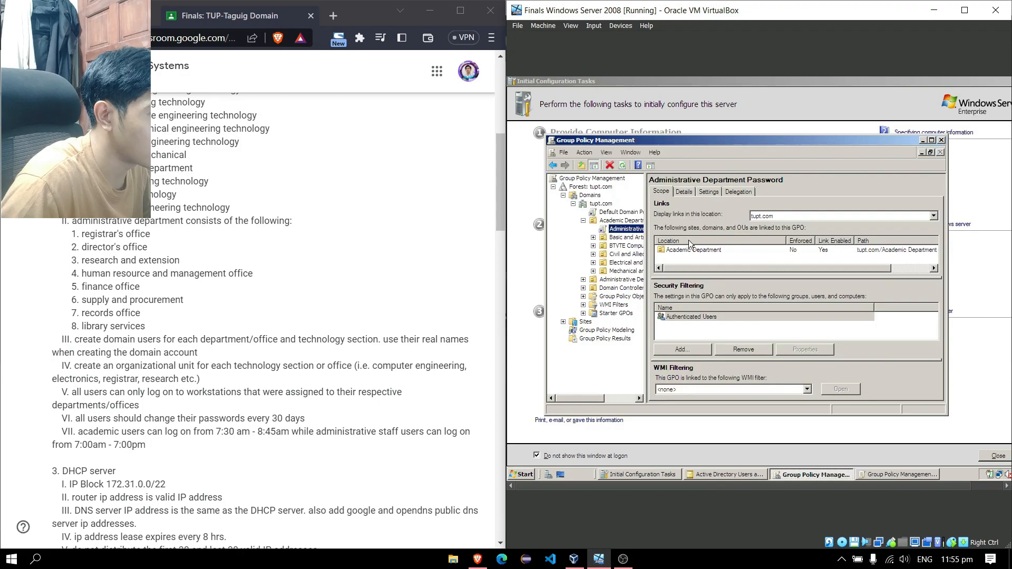
left_click(584, 280)
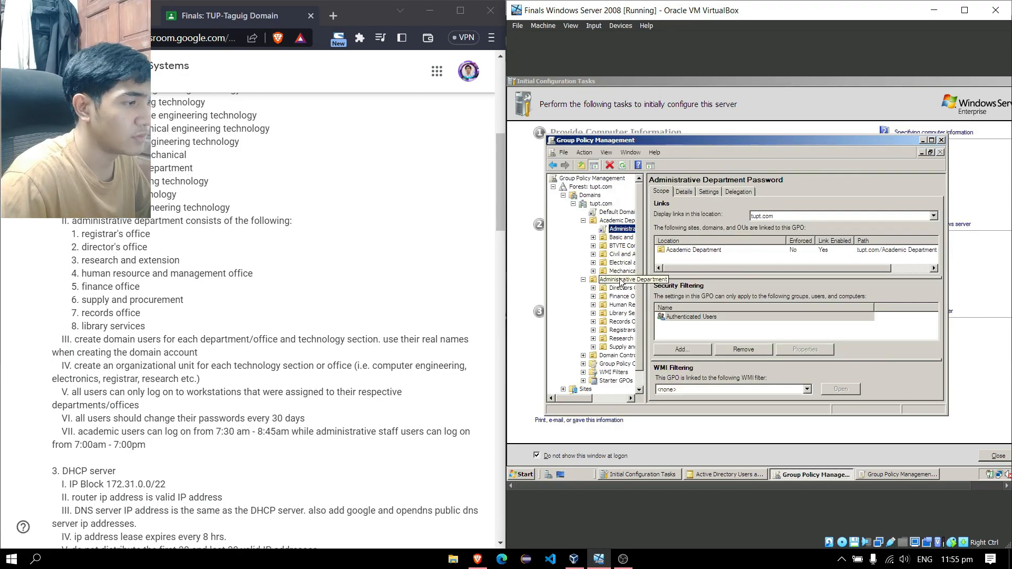
left_click(621, 282)
right_click(608, 281)
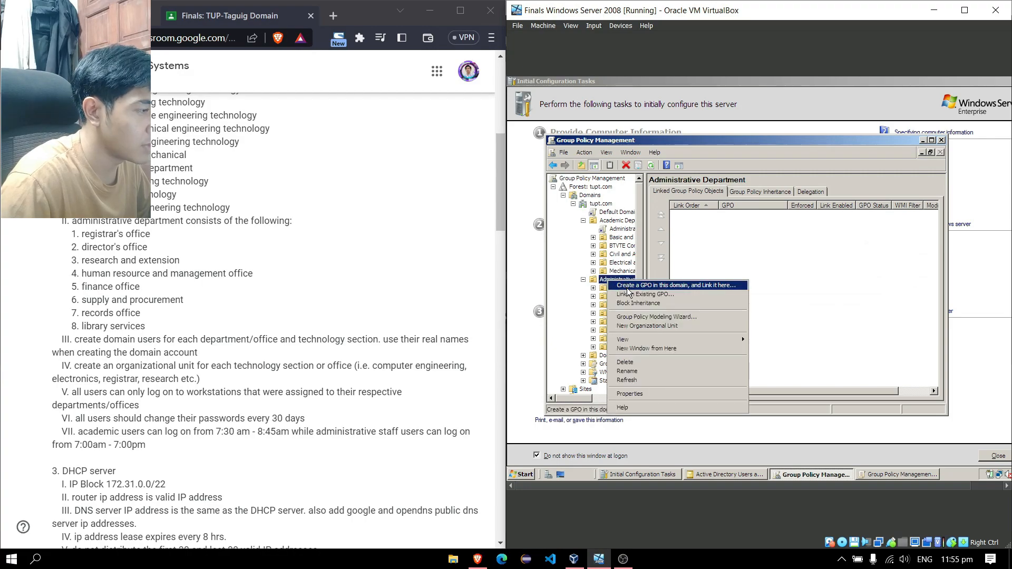
left_click(628, 288)
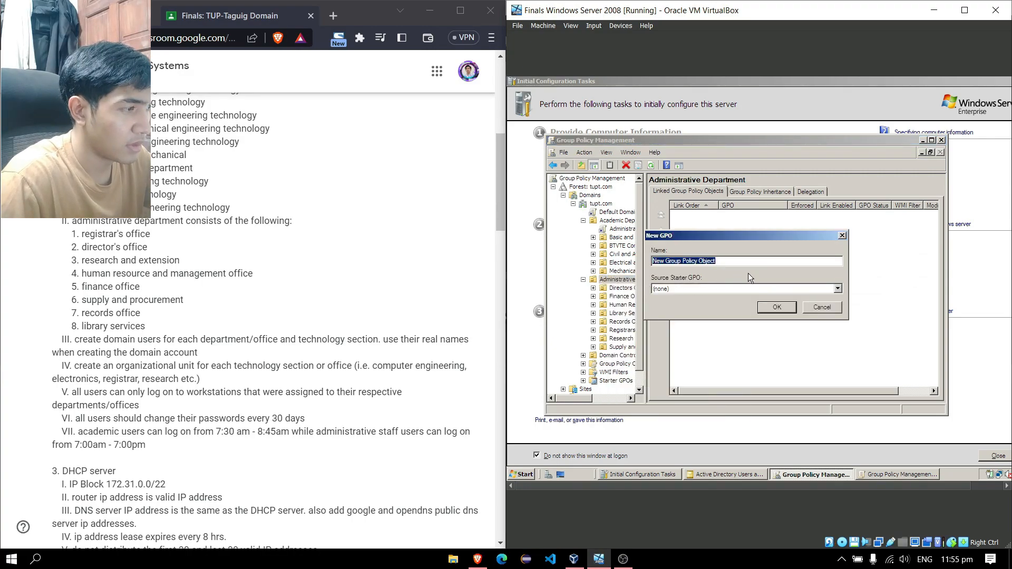
type("Administrative Department Pasw")
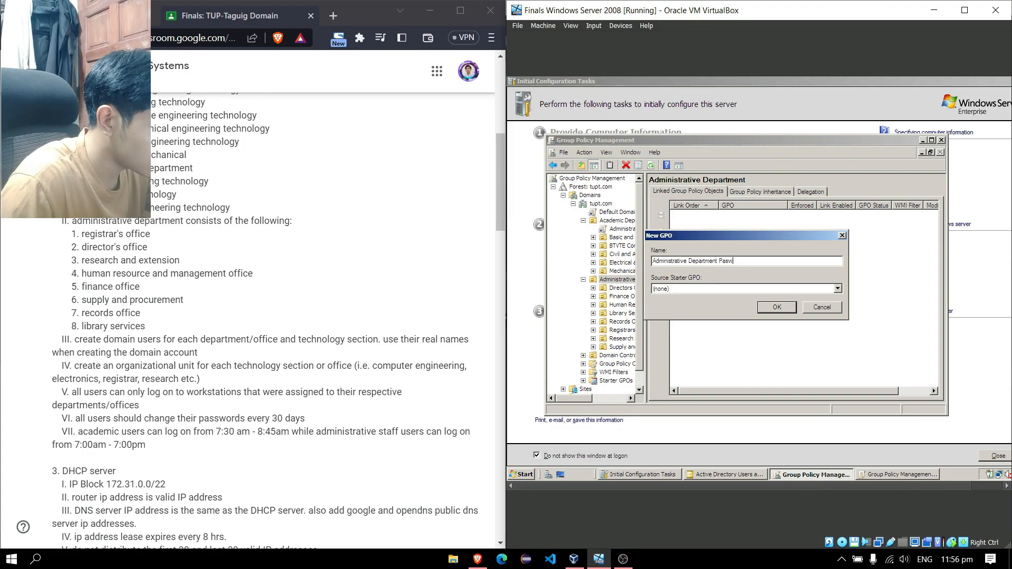
type("sword")
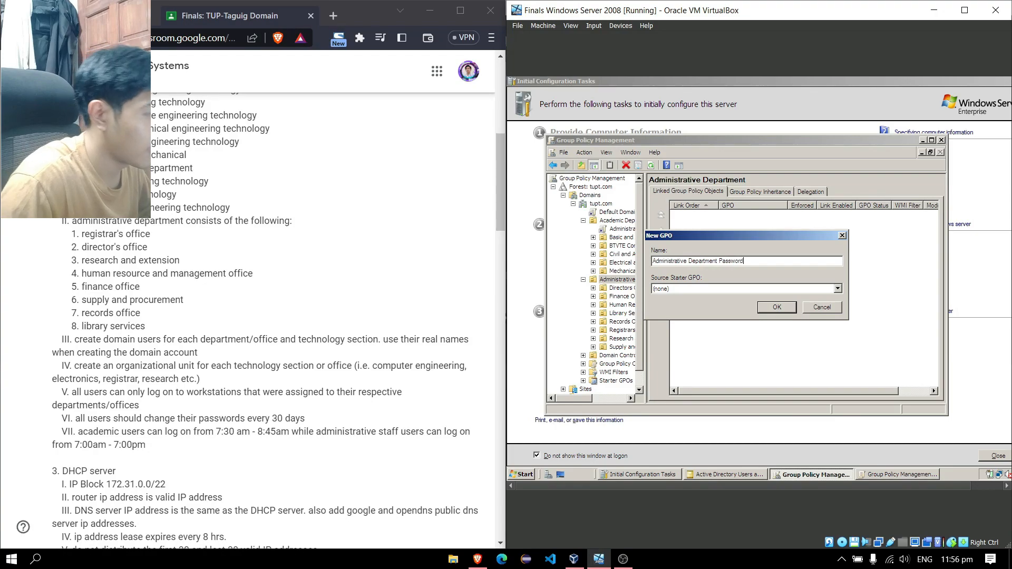
key("Return")
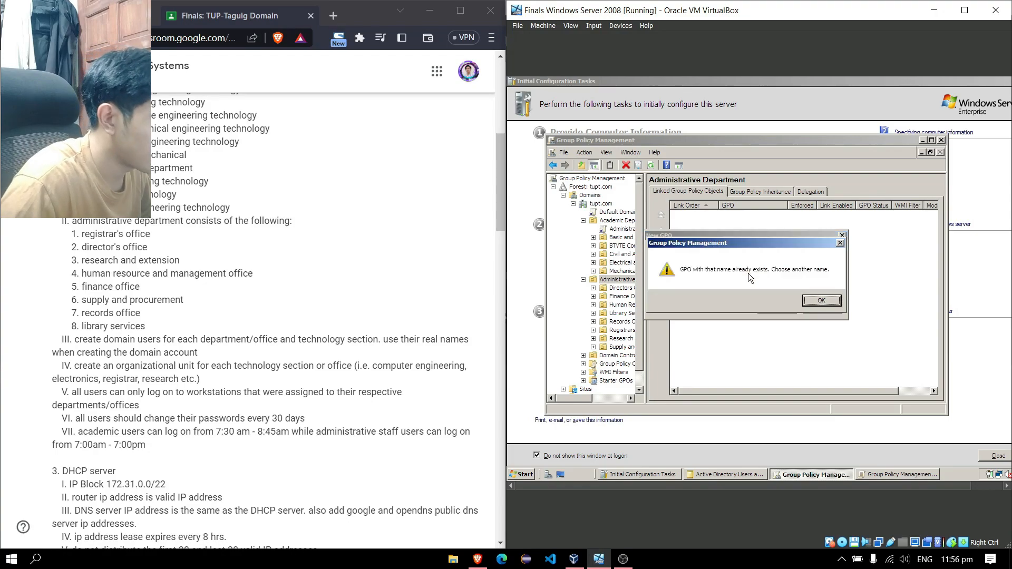
Dismiss the duplicate-name error, cancel, and view the existing link under Academic Department
left_click(809, 304)
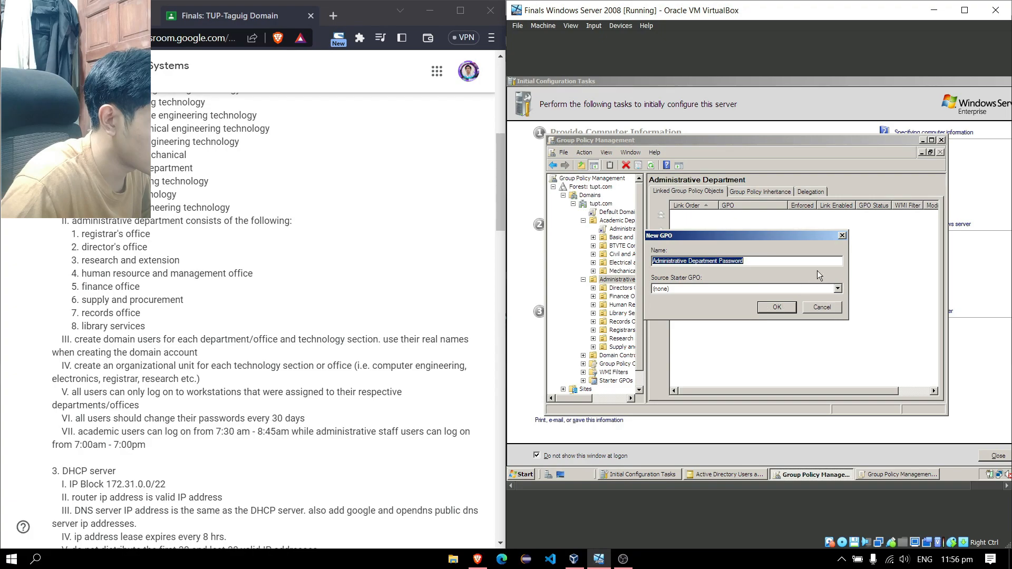
left_click(843, 236)
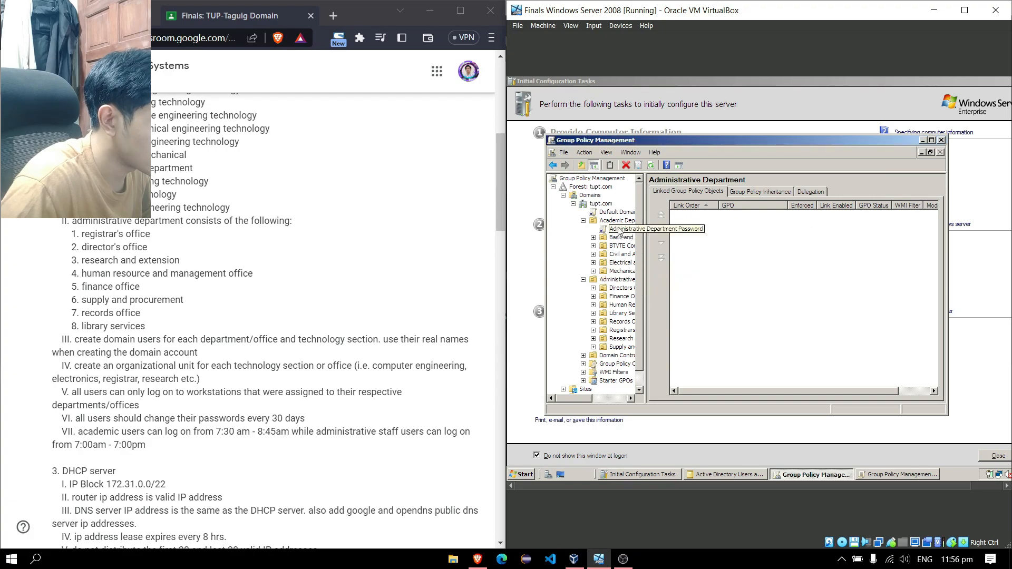
left_click(622, 229)
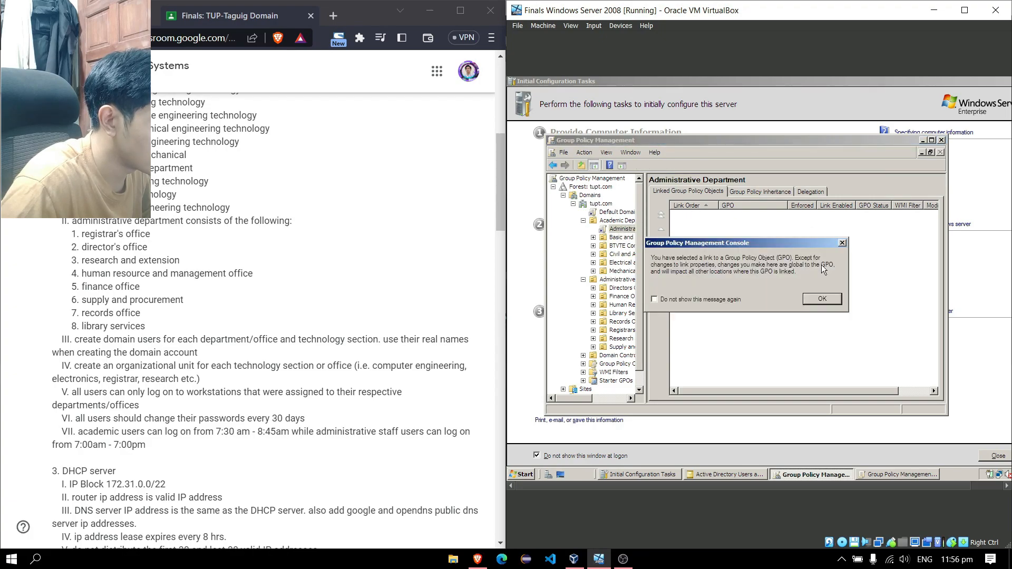
left_click(822, 299)
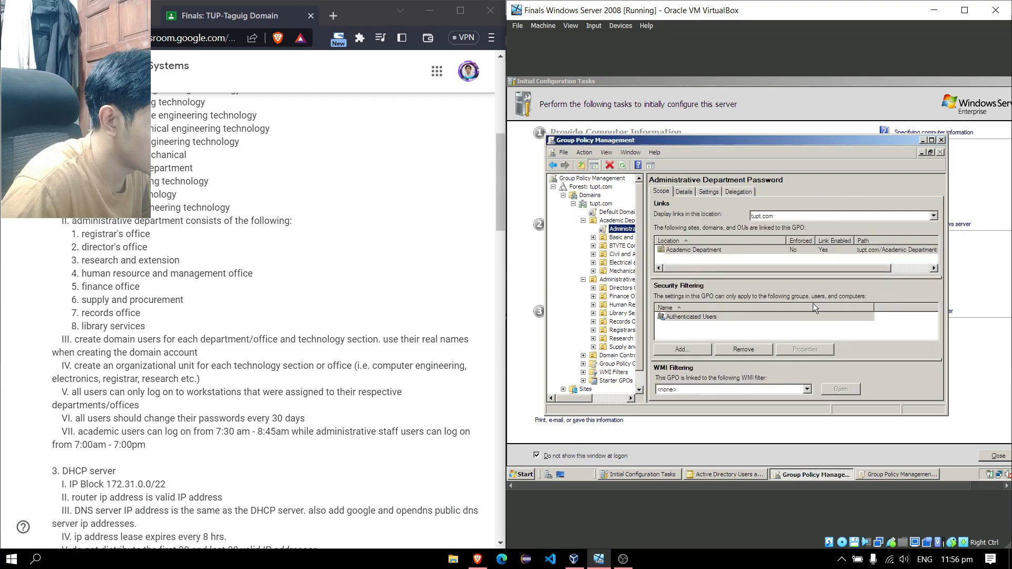
Delete the Administrative Department Password link from the Academic Department OU
right_click(622, 230)
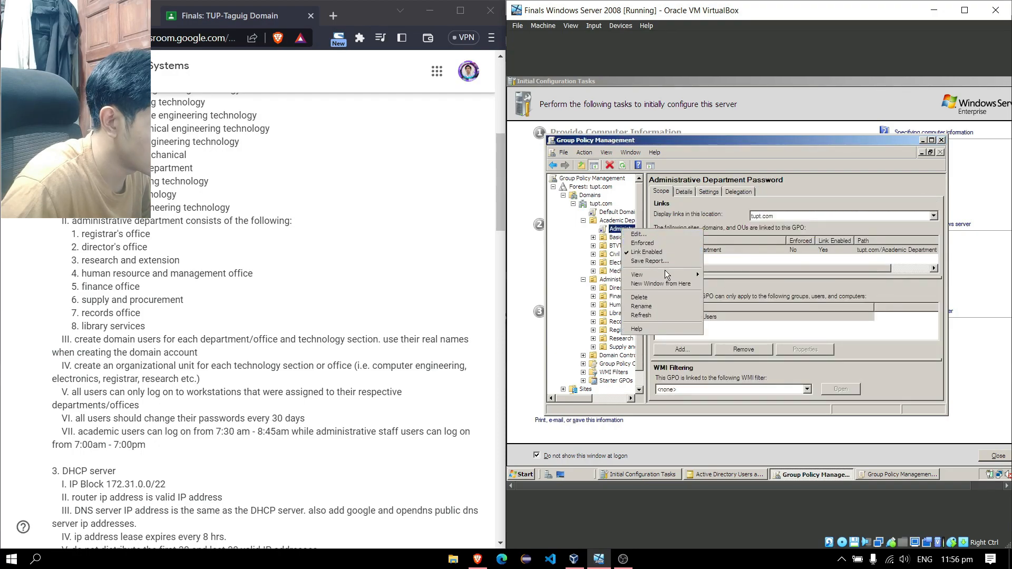
left_click(660, 298)
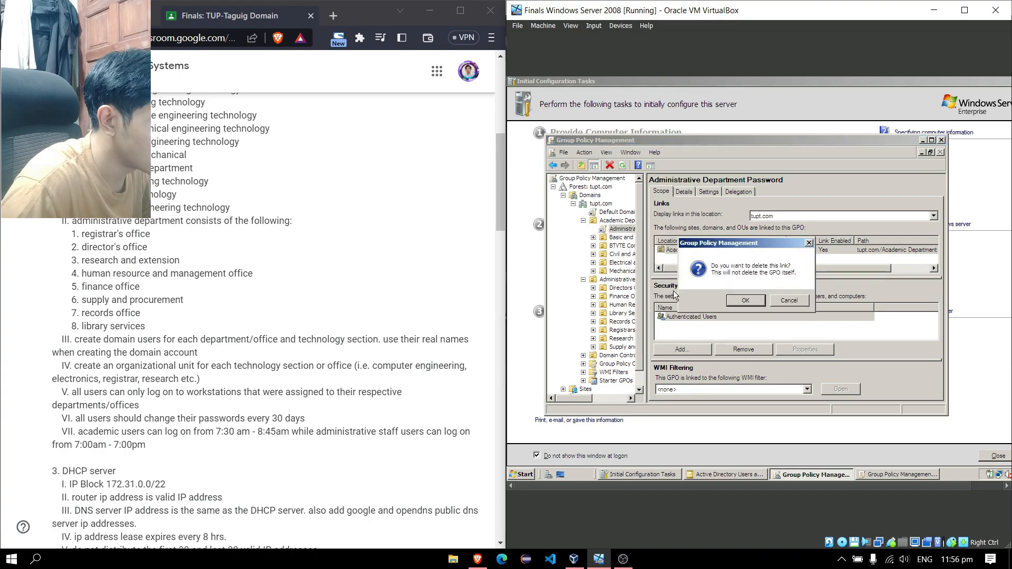
left_click(740, 301)
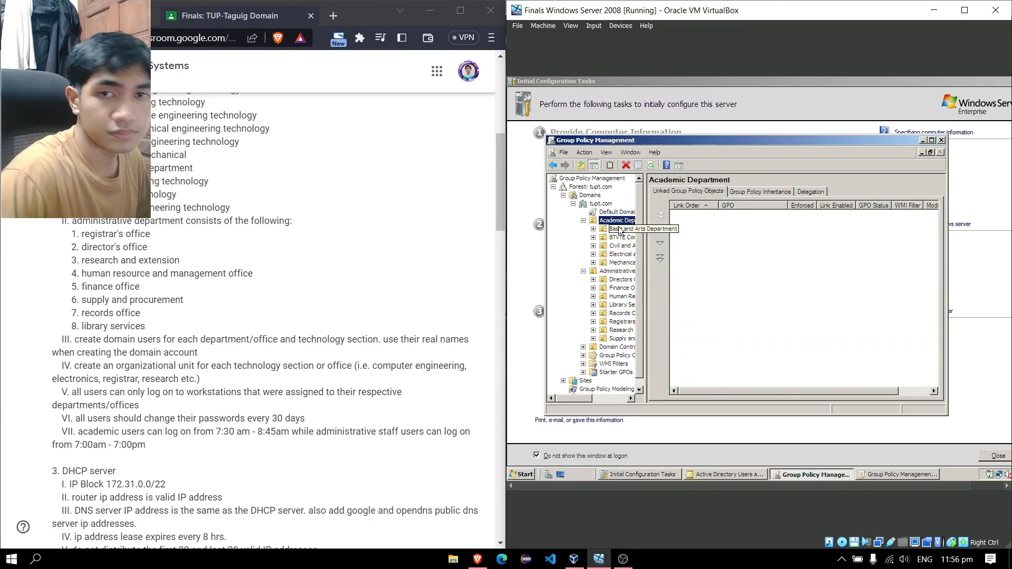
Switch among the server's open windows and return to Group Policy Management
key("alt+Tab")
key("alt+Tab")
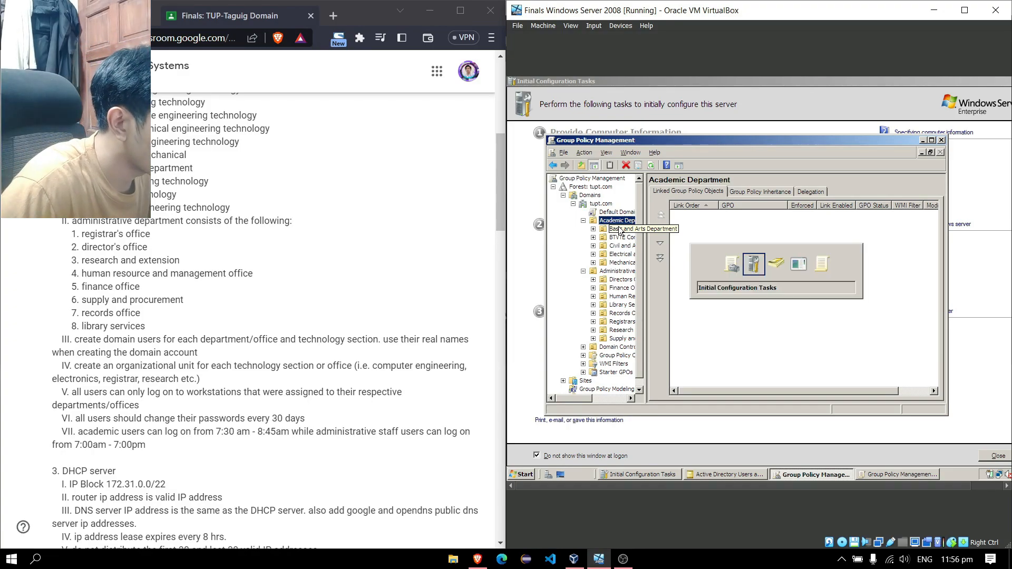
key("alt+Tab")
key("alt+Tab")
key("alt+Tab")
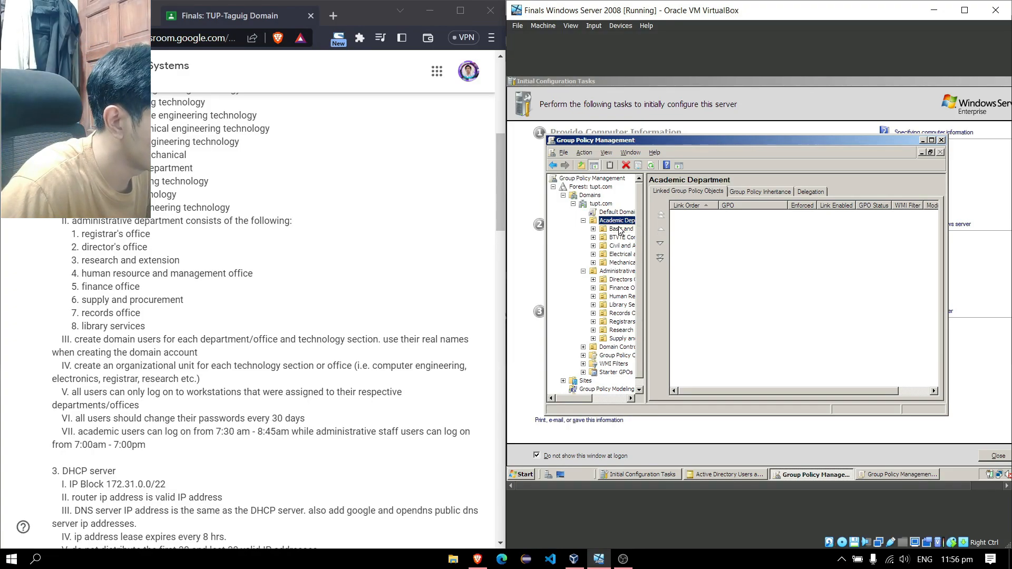
left_click(624, 559)
left_click(996, 427)
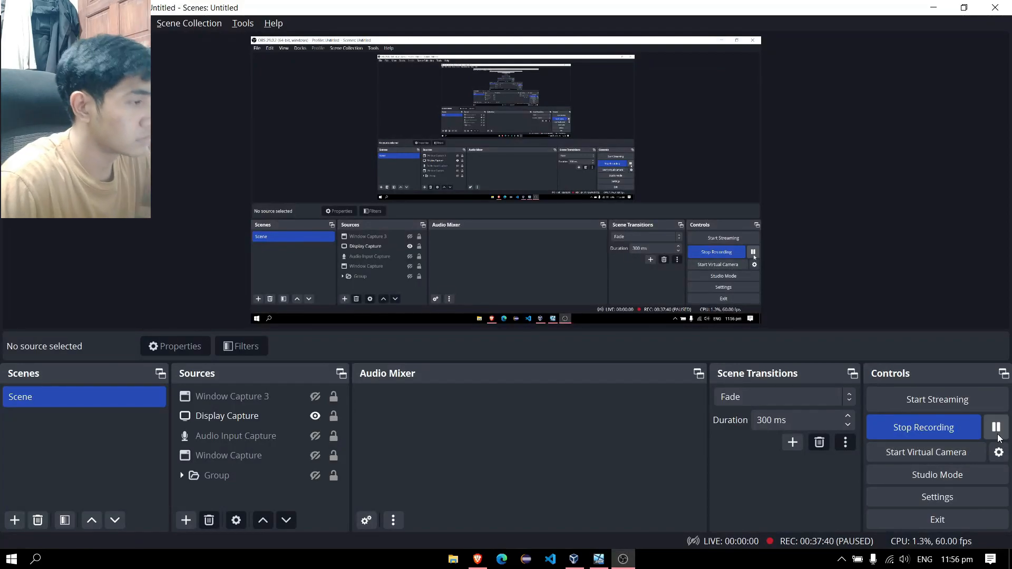
left_click(933, 8)
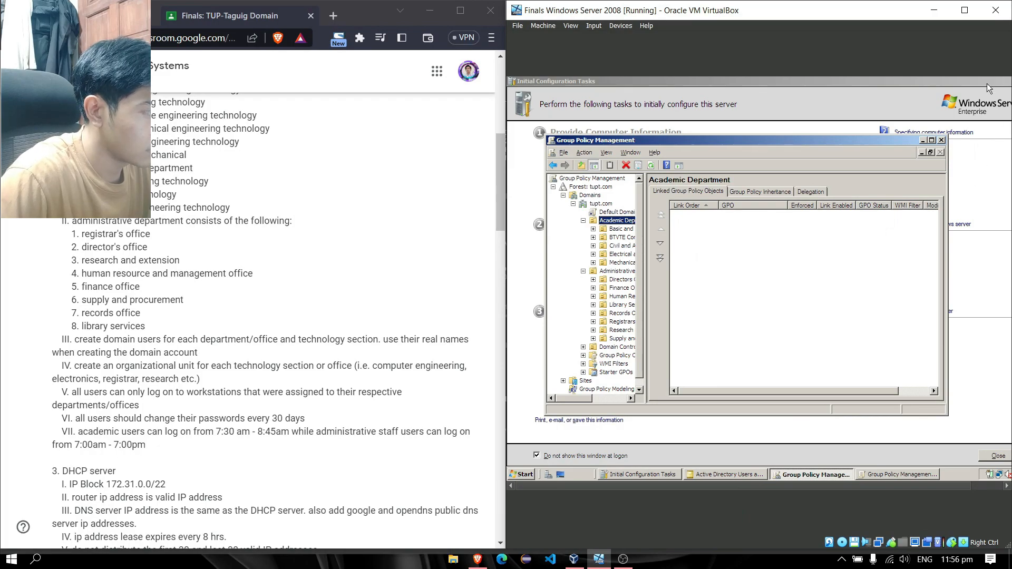
Create a GPO named 'Academic Department Password' linked to the Academic Department OU
right_click(615, 224)
left_click(645, 231)
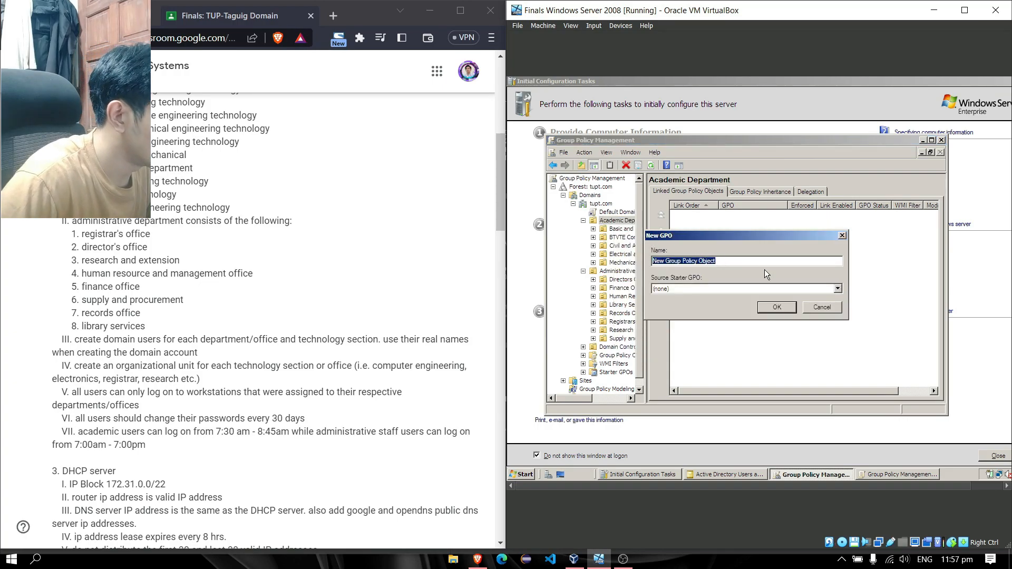
type("Academic")
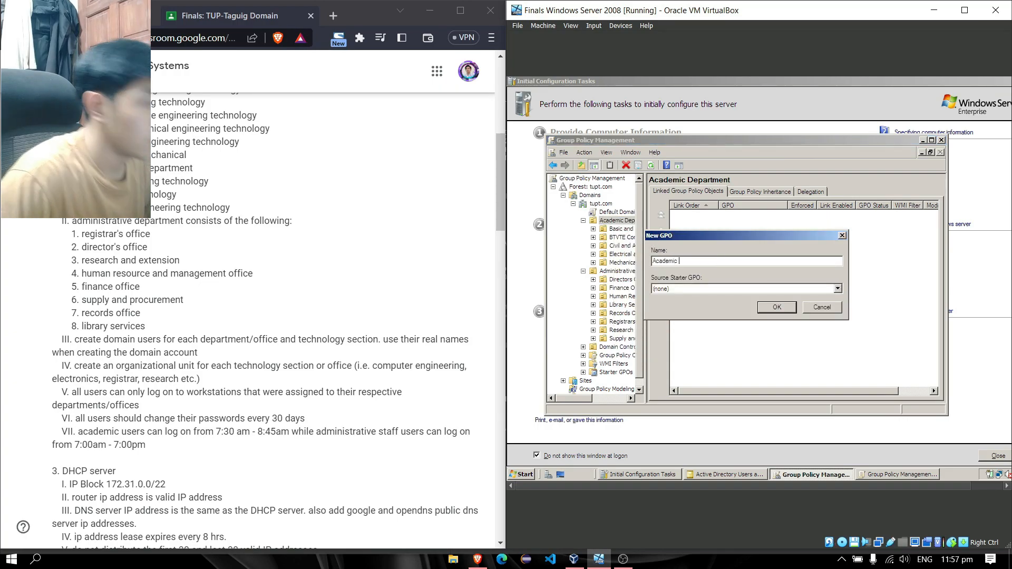
type(" Depar")
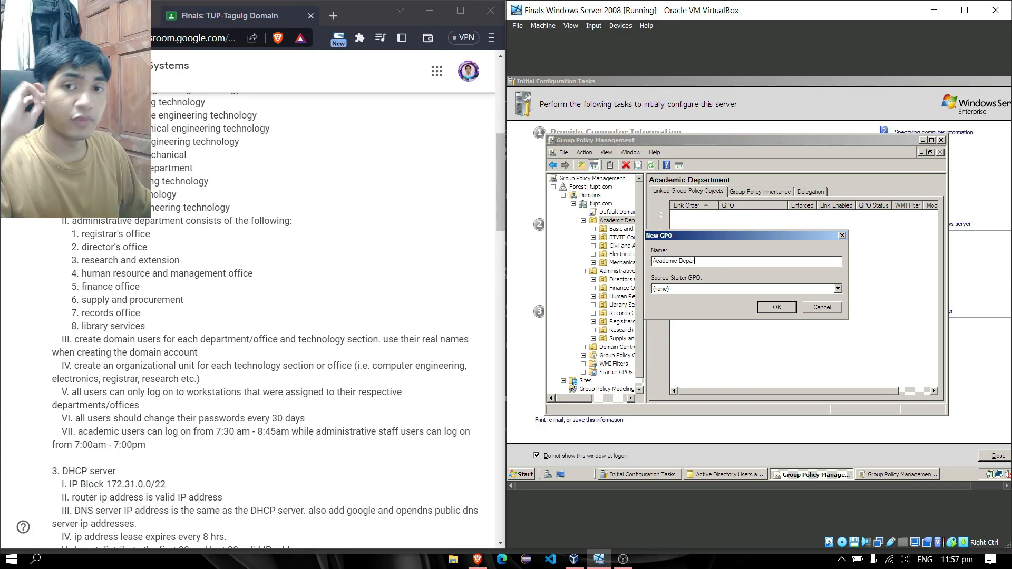
type("tment Pass")
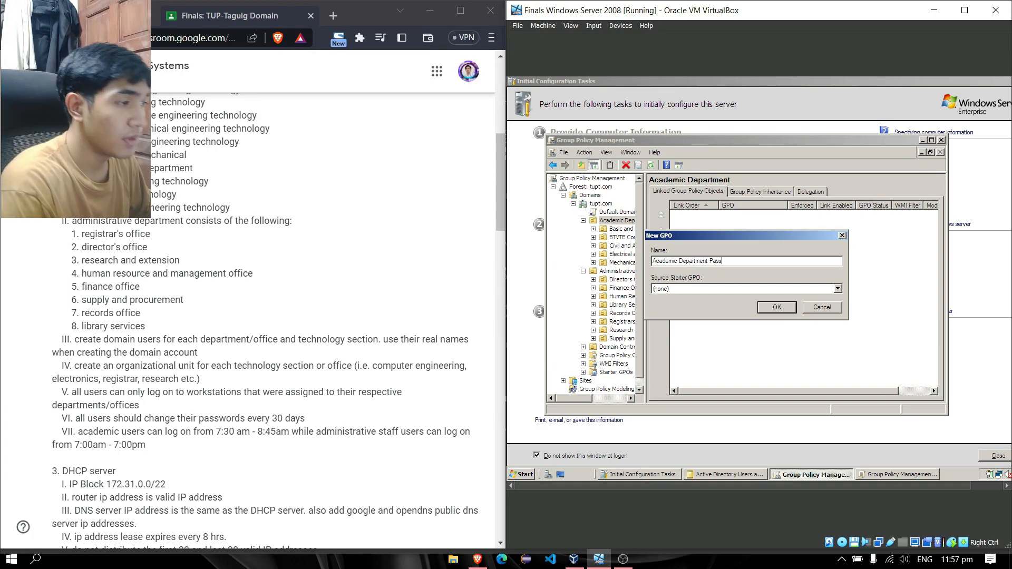
type("word")
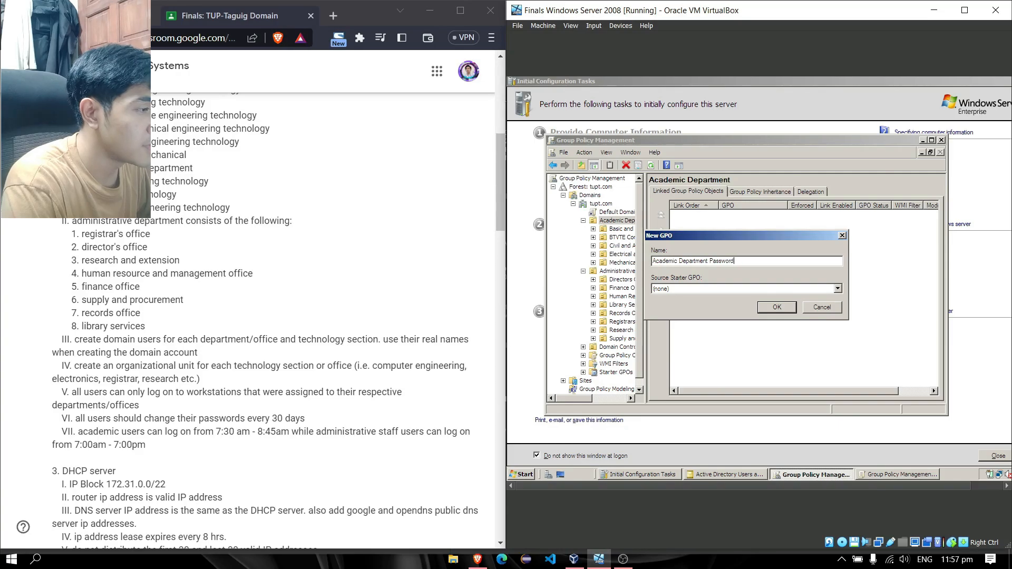
key("Return")
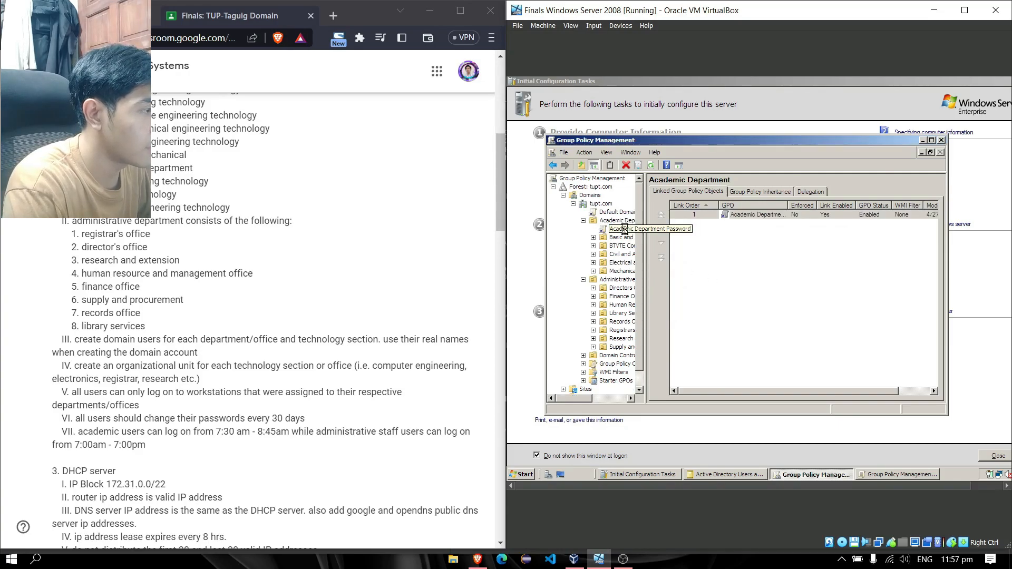
Open the Academic Department Password GPO in the Group Policy Management Editor
left_click(624, 229)
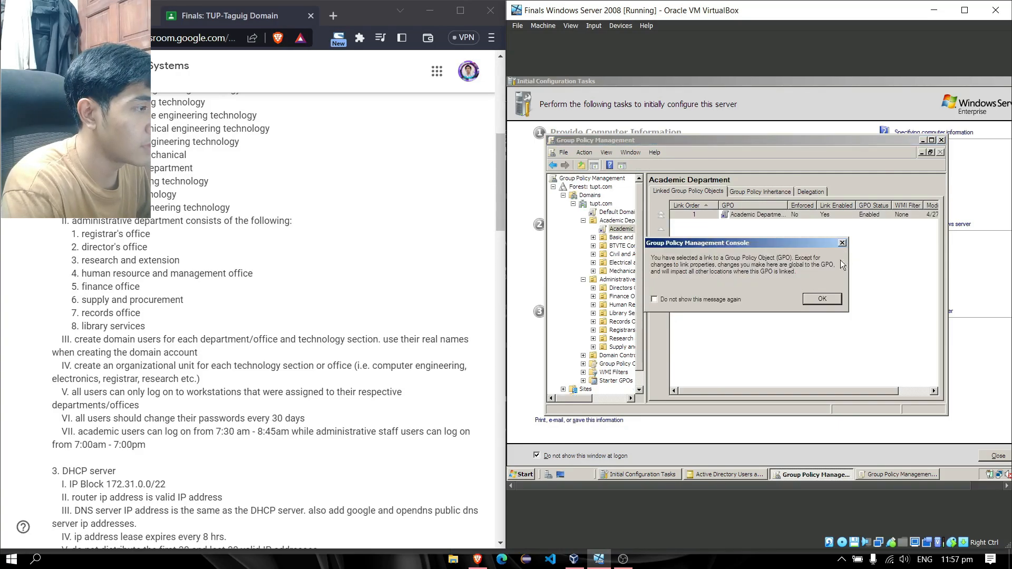
left_click(831, 299)
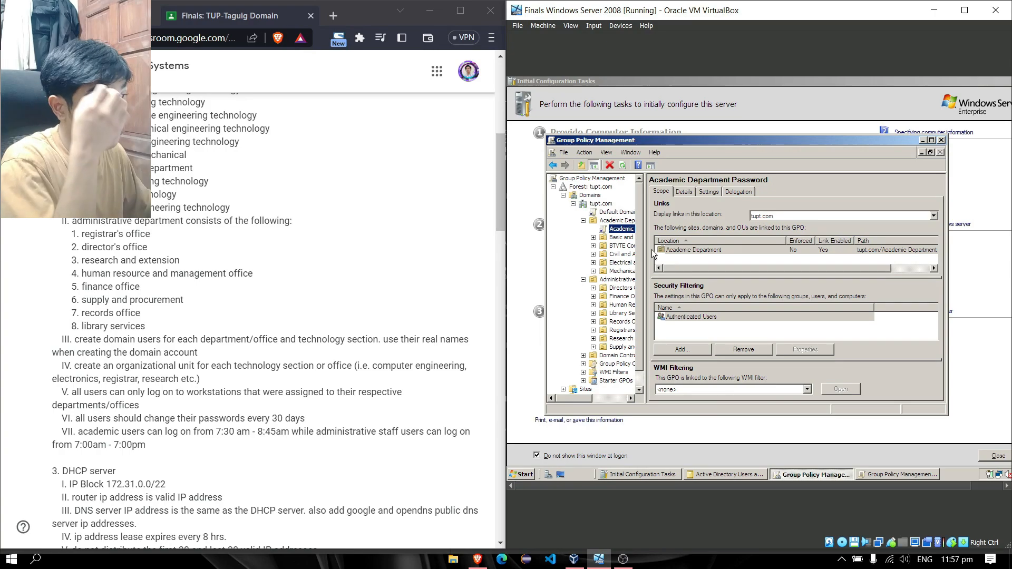
right_click(621, 230)
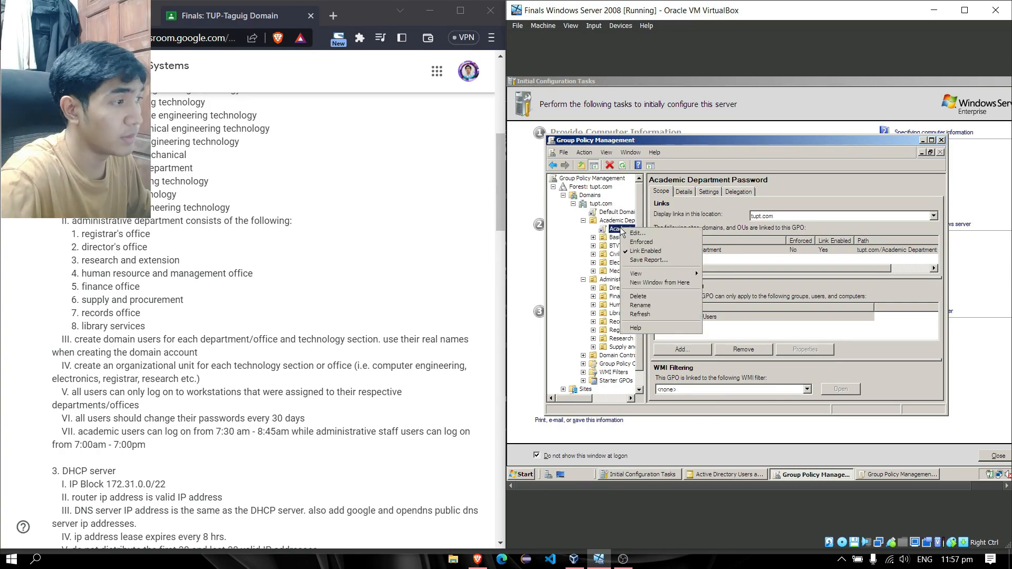
left_click(637, 234)
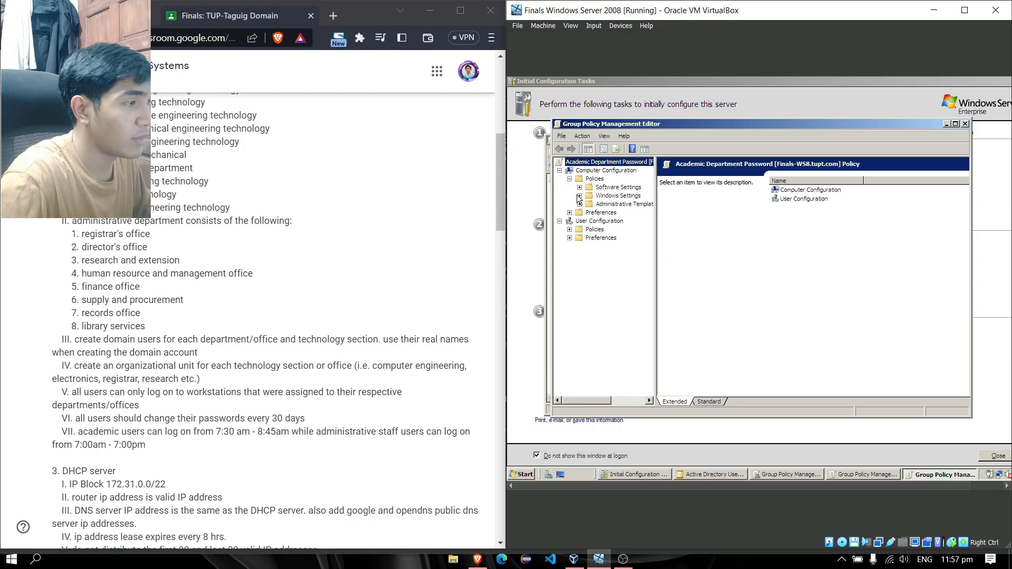
Expand Windows Settings > Security Settings > Account Policies and open Password Policy
left_click(580, 196)
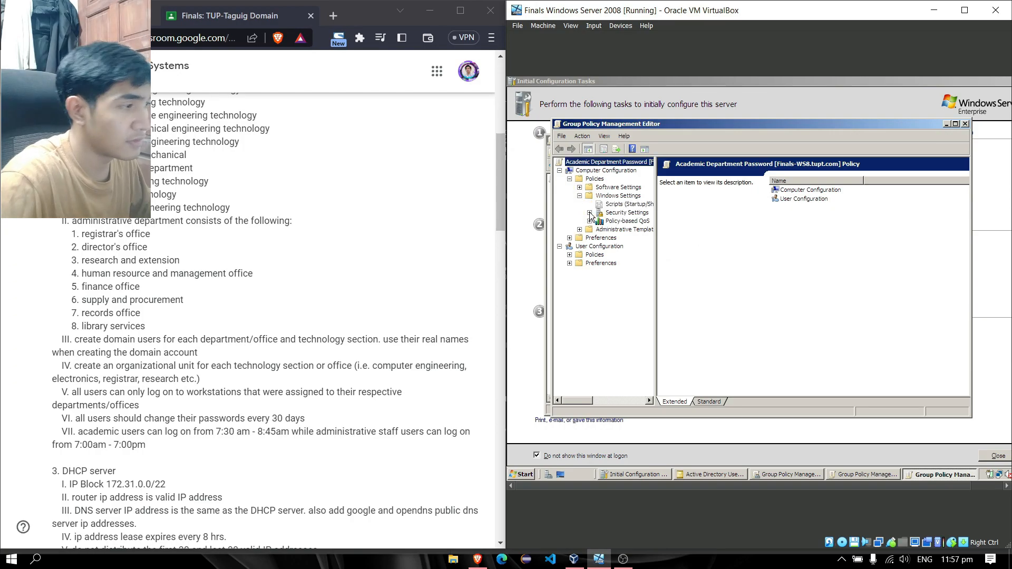
left_click(589, 212)
left_click(638, 222)
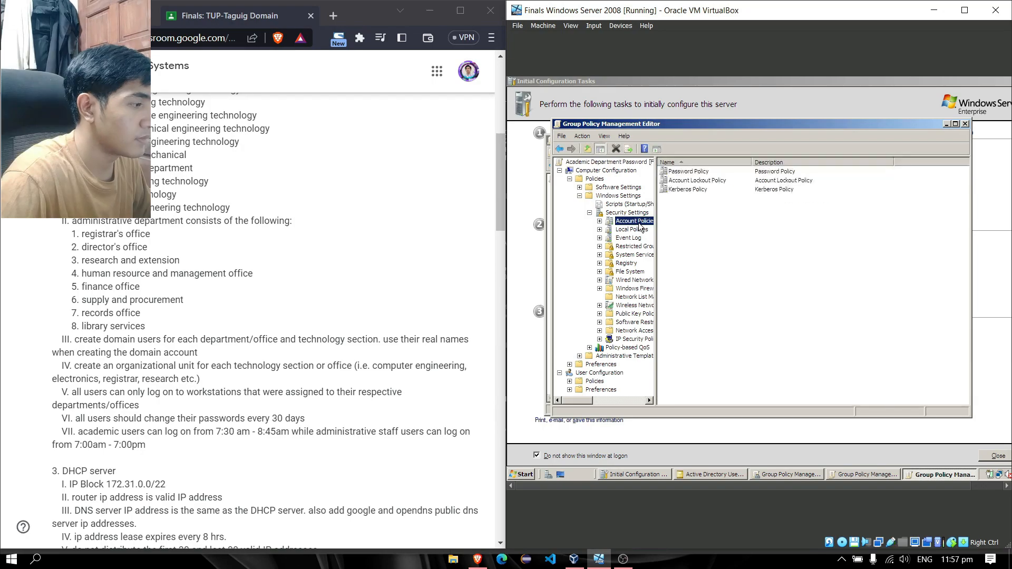
double_click(706, 172)
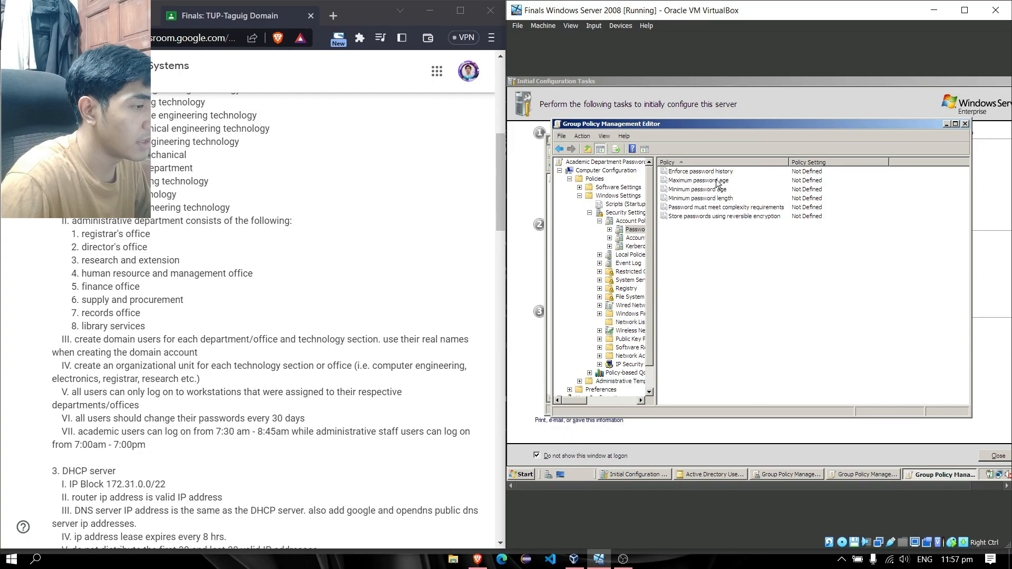
Set Maximum password age to 30 days and accept the suggested 29-day minimum
double_click(720, 185)
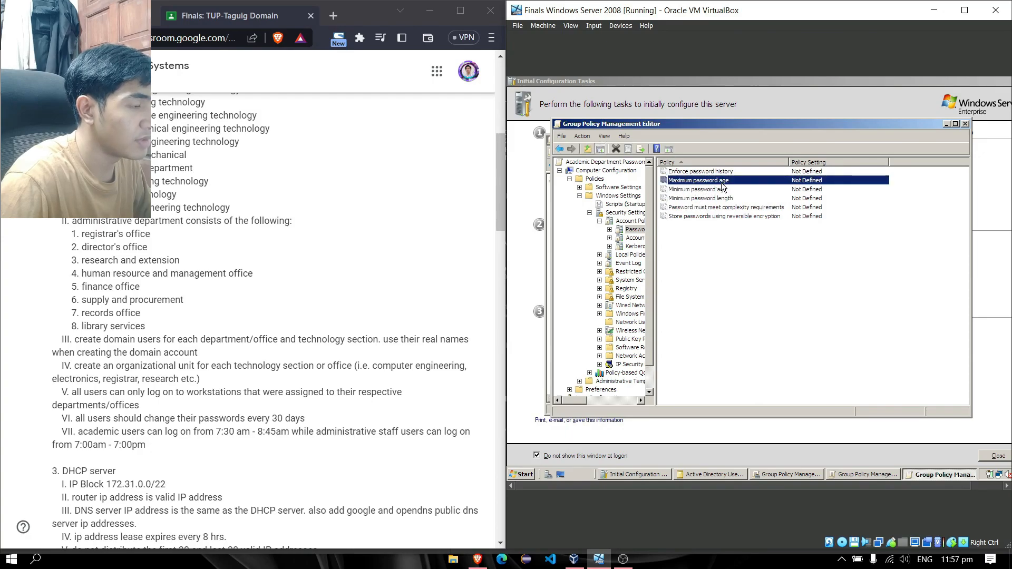
left_click(673, 201)
double_click(686, 222)
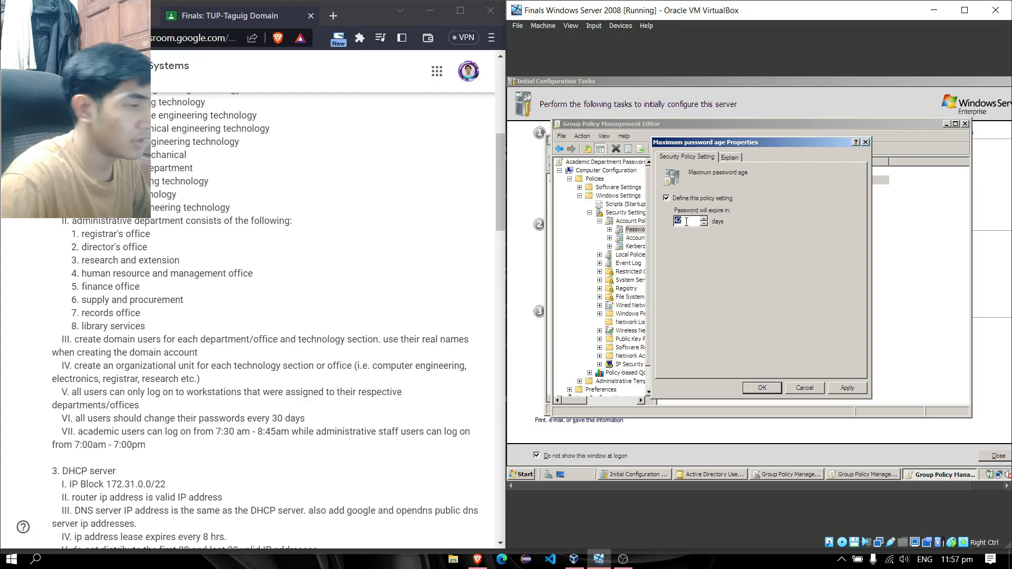
type("30")
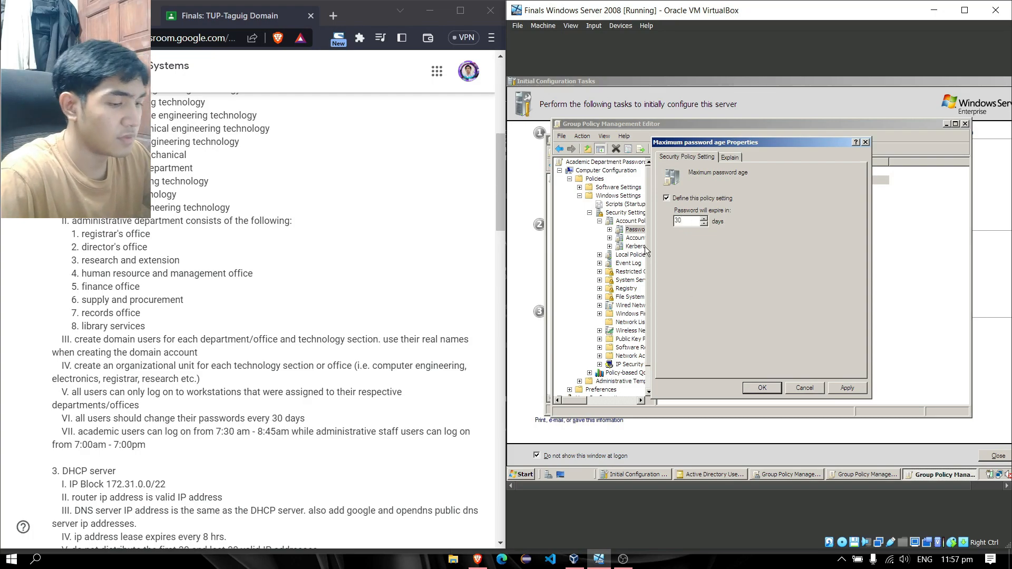
left_click(853, 389)
left_click(821, 312)
left_click(763, 388)
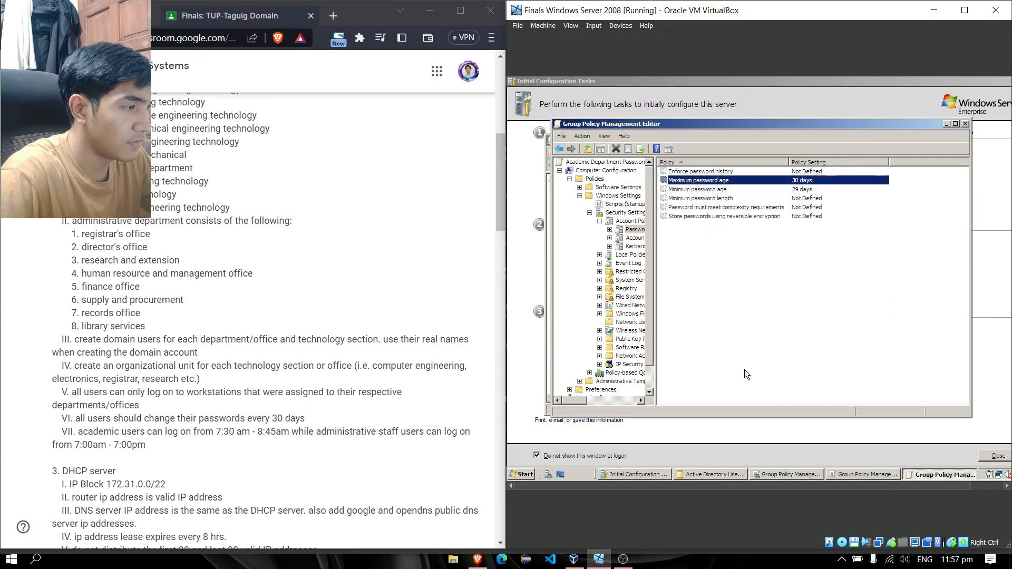
Create an 'Administrative Department Passwords' GPO linked to Administrative Department, resolving the duplicate name
left_click(967, 123)
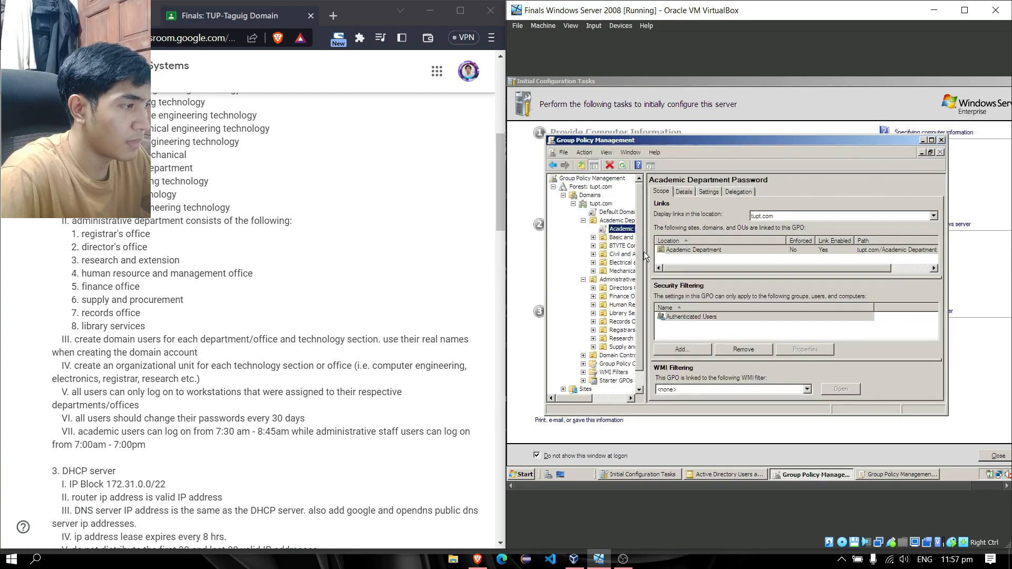
left_click(612, 280)
type("word")
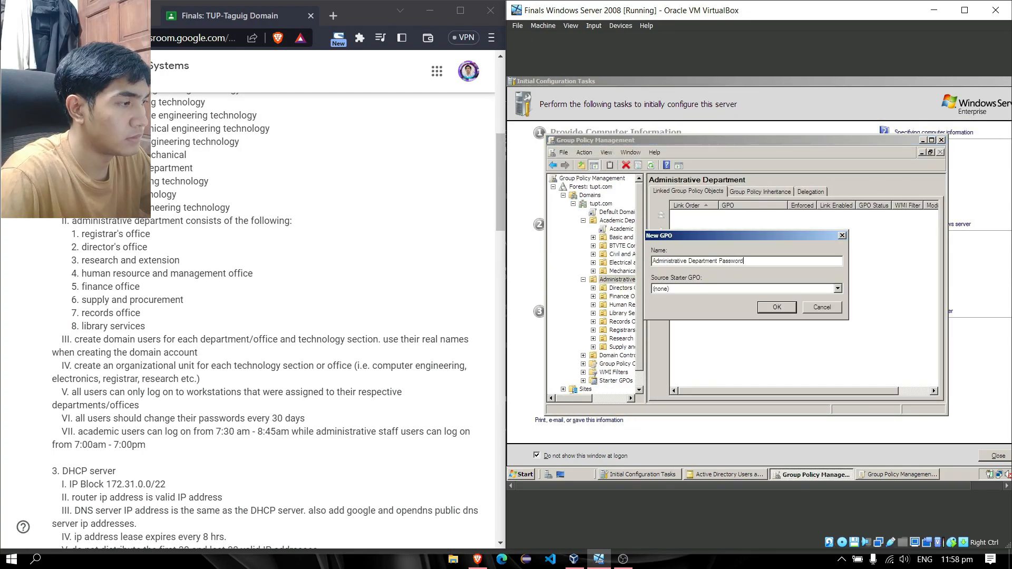
left_click(784, 308)
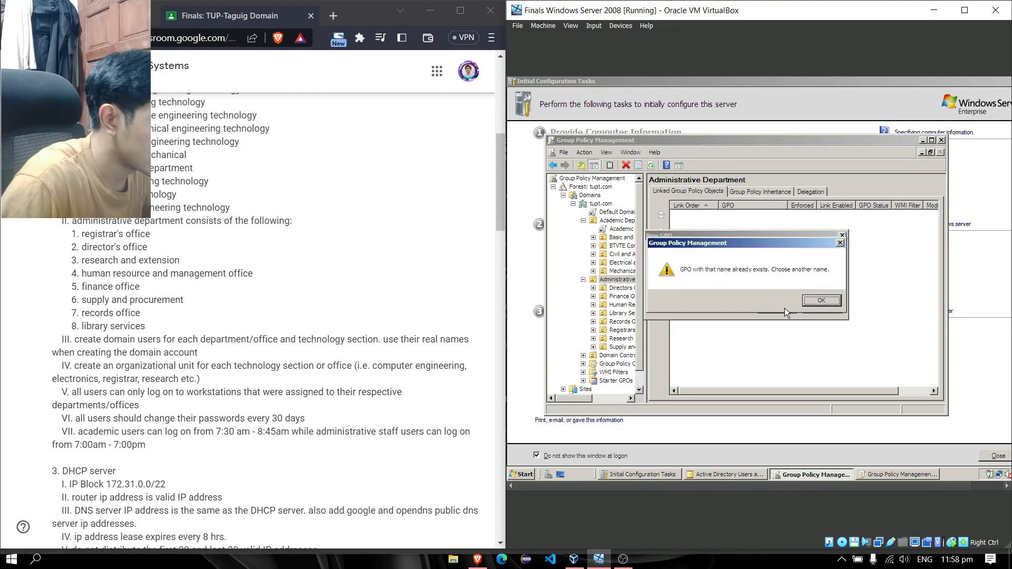
left_click(813, 305)
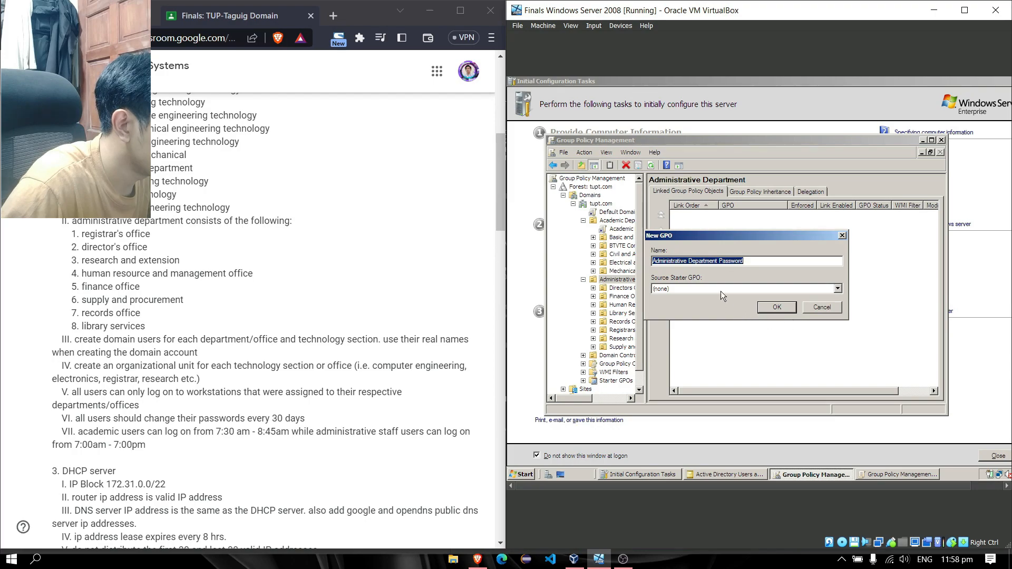
left_click(749, 261)
left_click(778, 307)
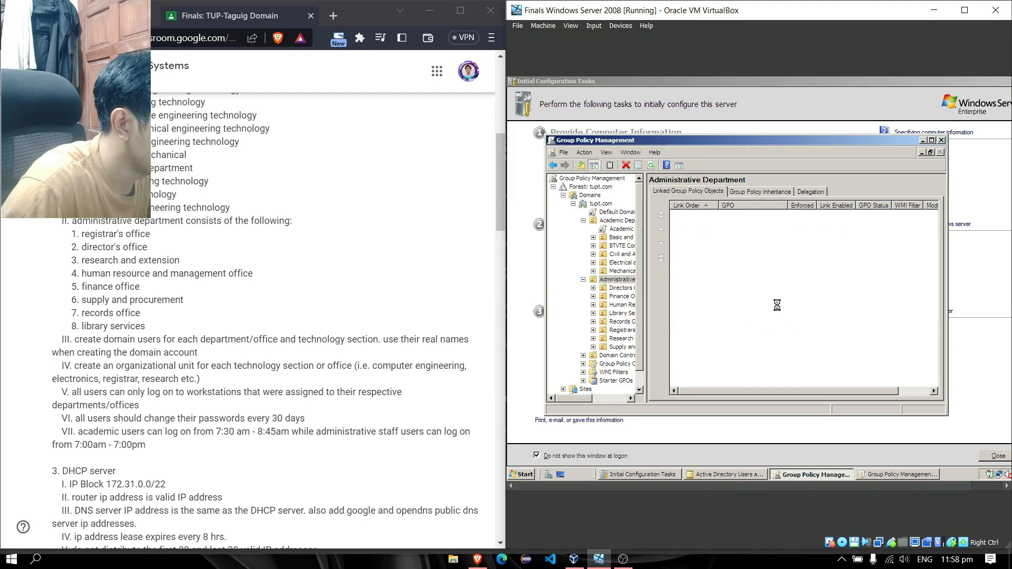
Open the Administrative Department Passwords GPO for editing
left_click(620, 288)
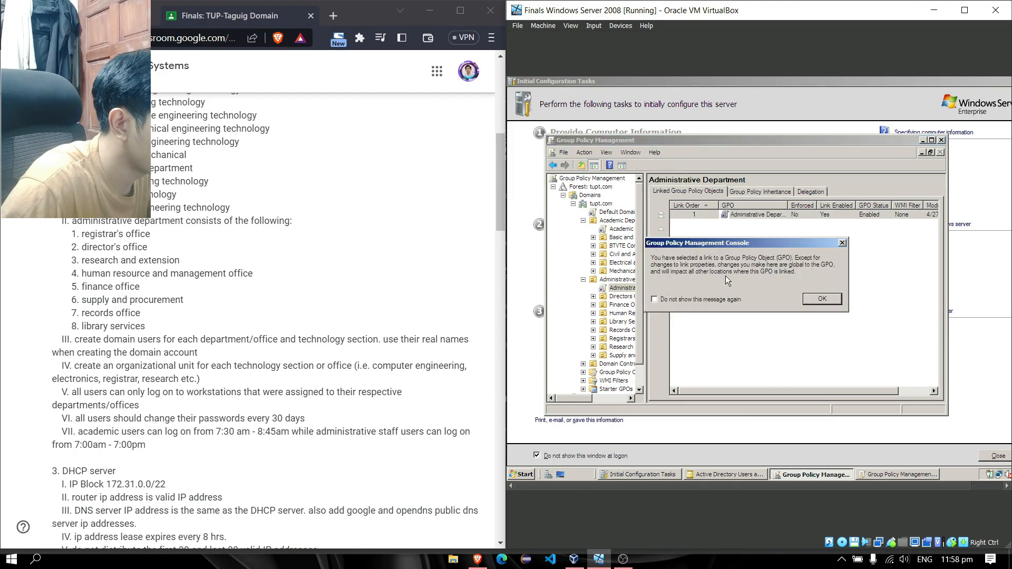
left_click(843, 243)
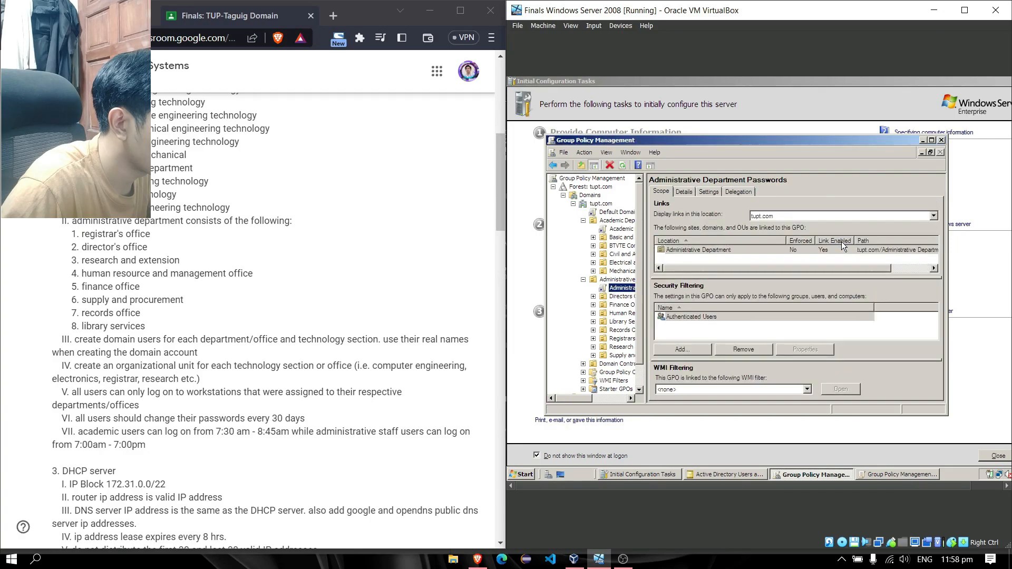
right_click(628, 290)
left_click(644, 292)
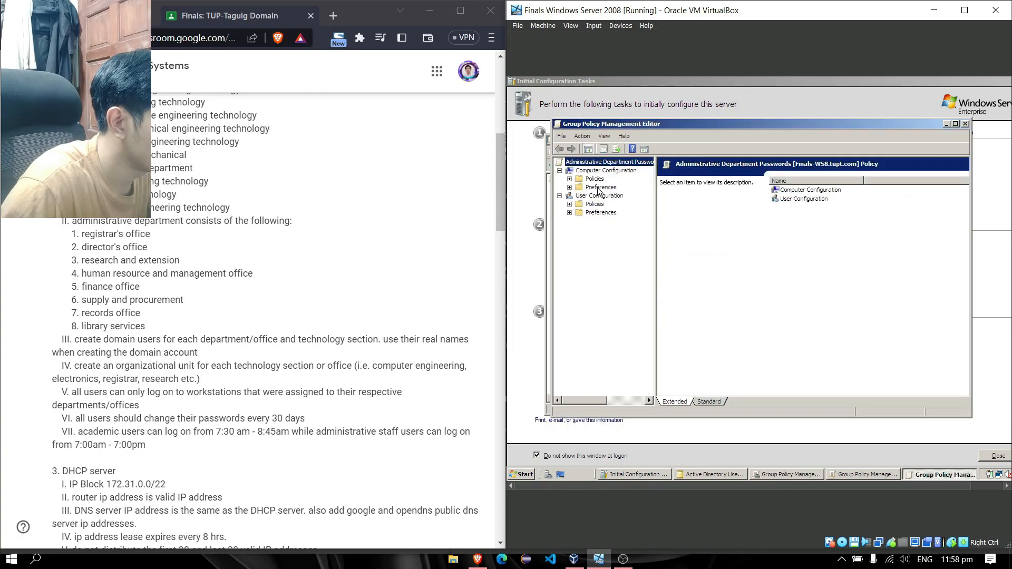
Browse to Computer Configuration > Windows Settings > Security Settings > Account Policies > Password Policy
left_click(569, 178)
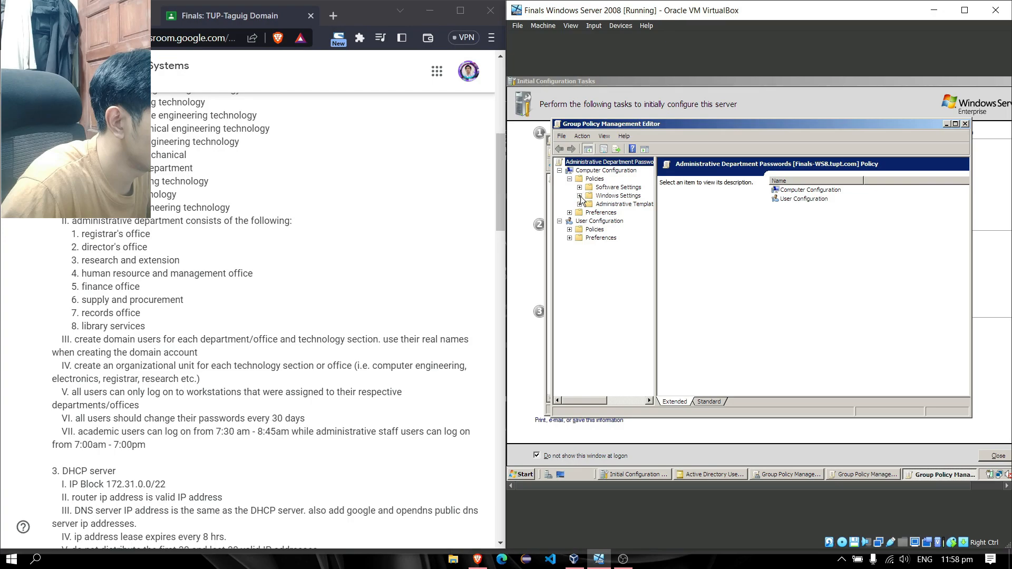
left_click(579, 196)
left_click(589, 212)
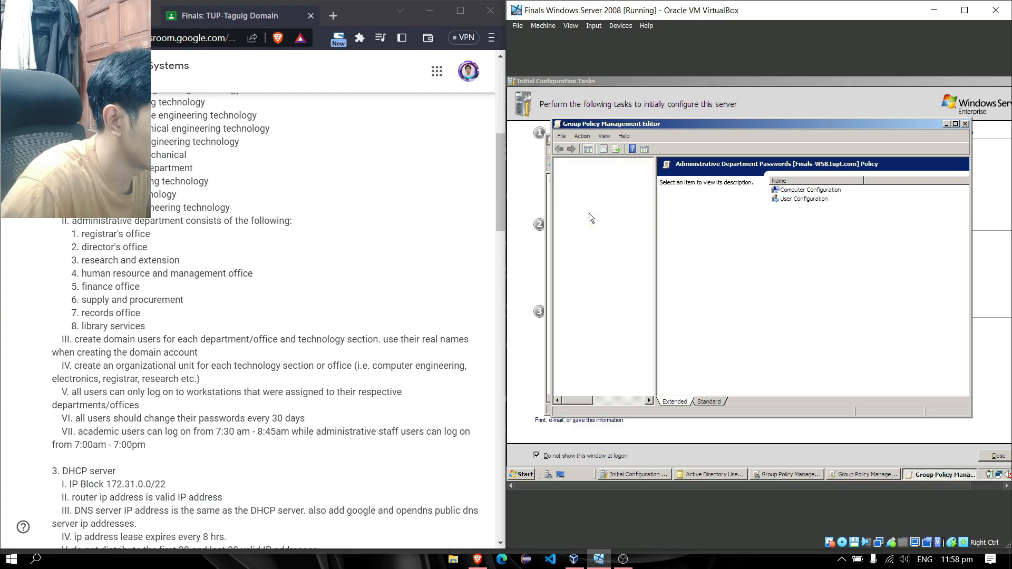
left_click(629, 221)
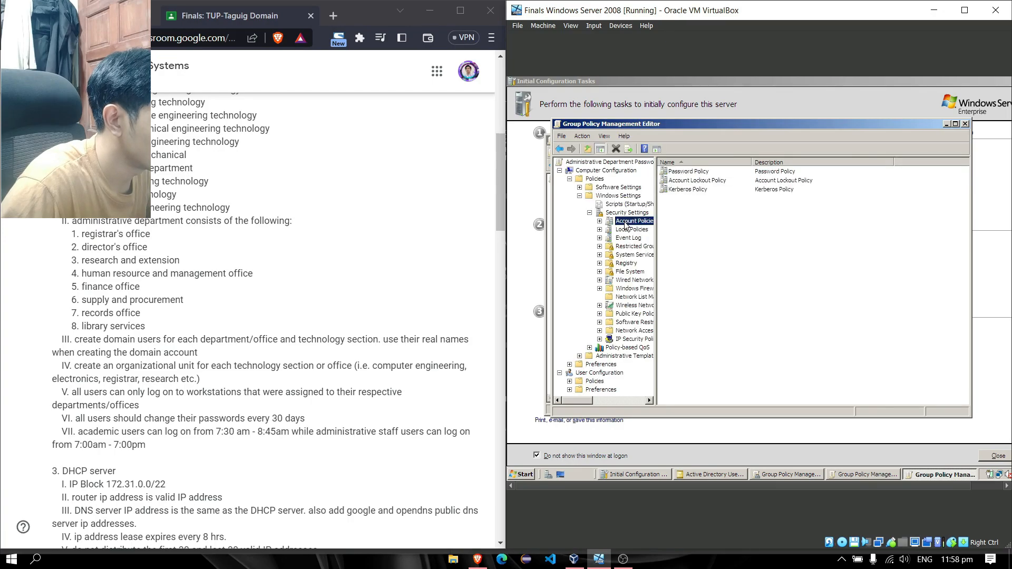
left_click(707, 173)
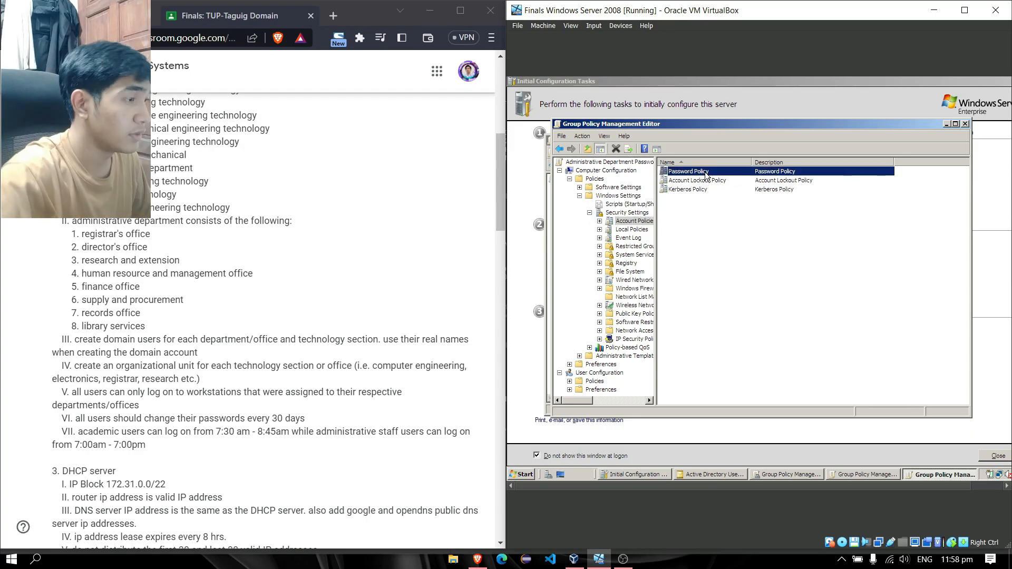
double_click(707, 173)
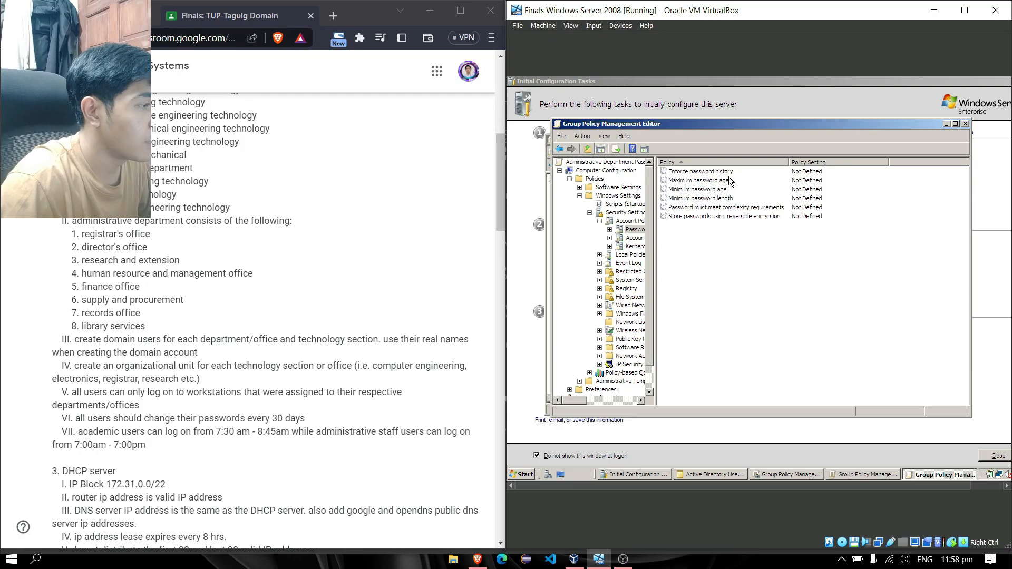
Set Maximum password age to 30 days, accept the 29-day minimum, and close the editor
double_click(729, 181)
left_click(666, 197)
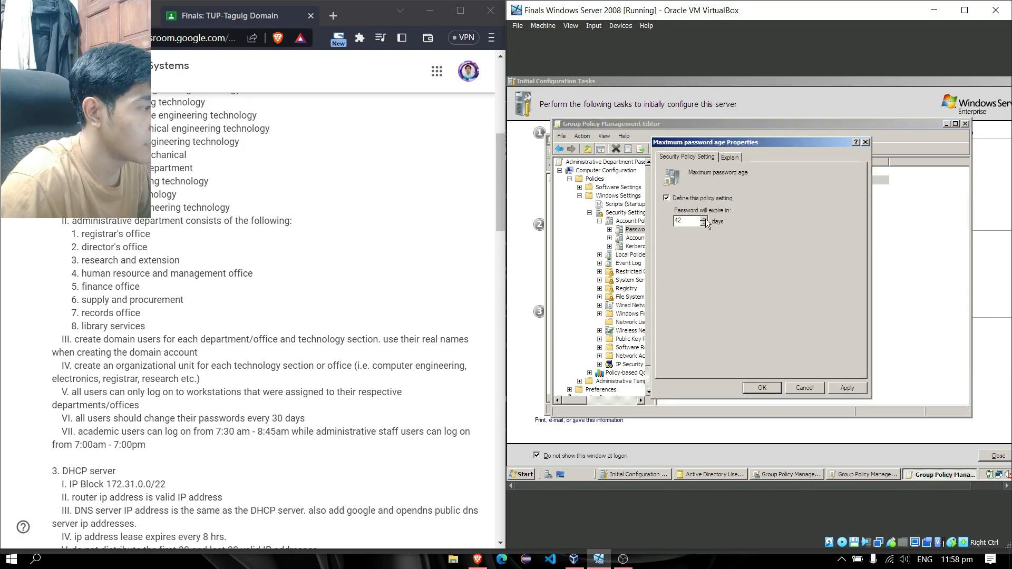
type("30")
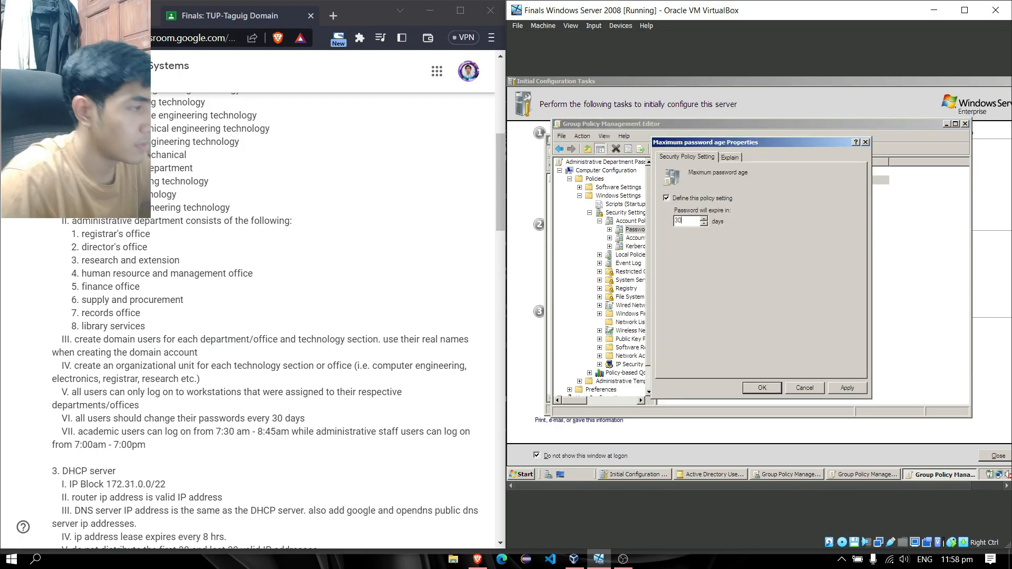
left_click(835, 391)
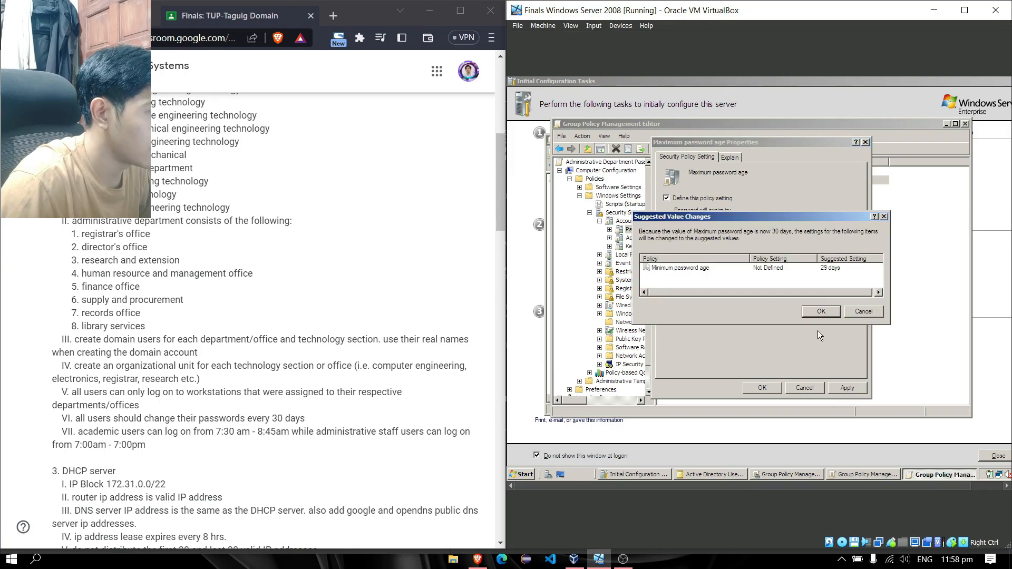
key("Return")
key("Return")
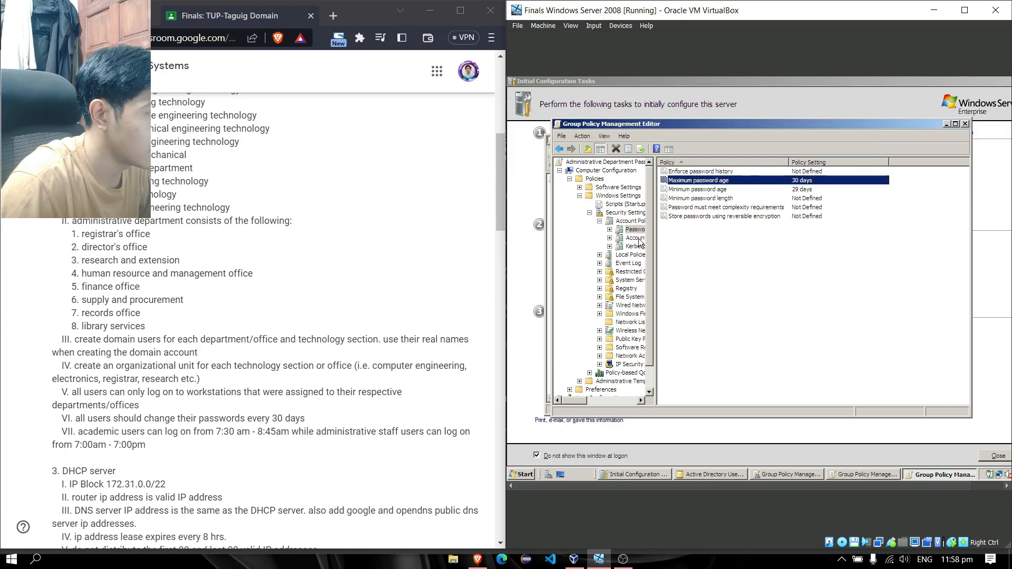
left_click(965, 124)
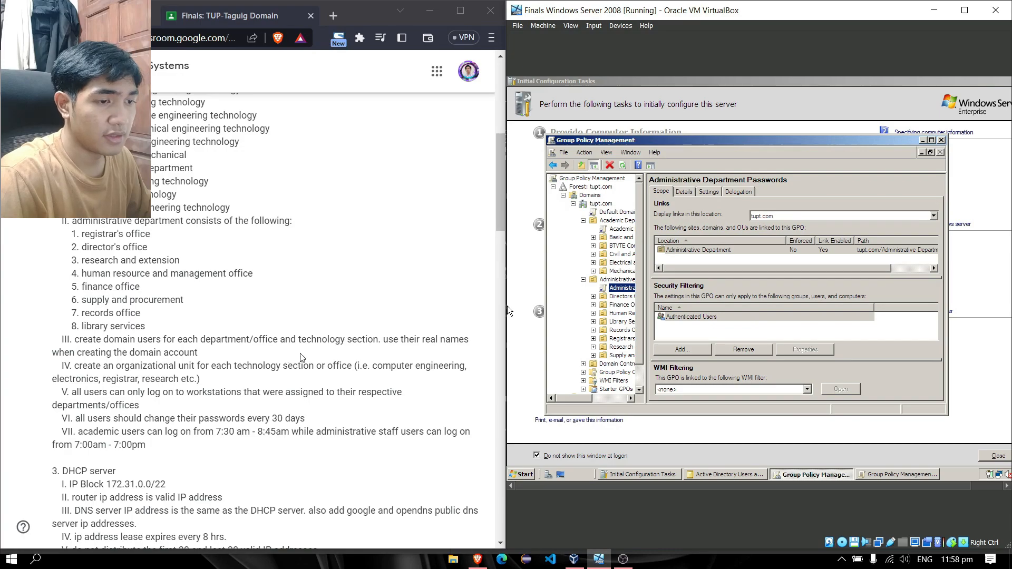
Close Group Policy Management and switch back to Active Directory Users and Computers
left_click(941, 141)
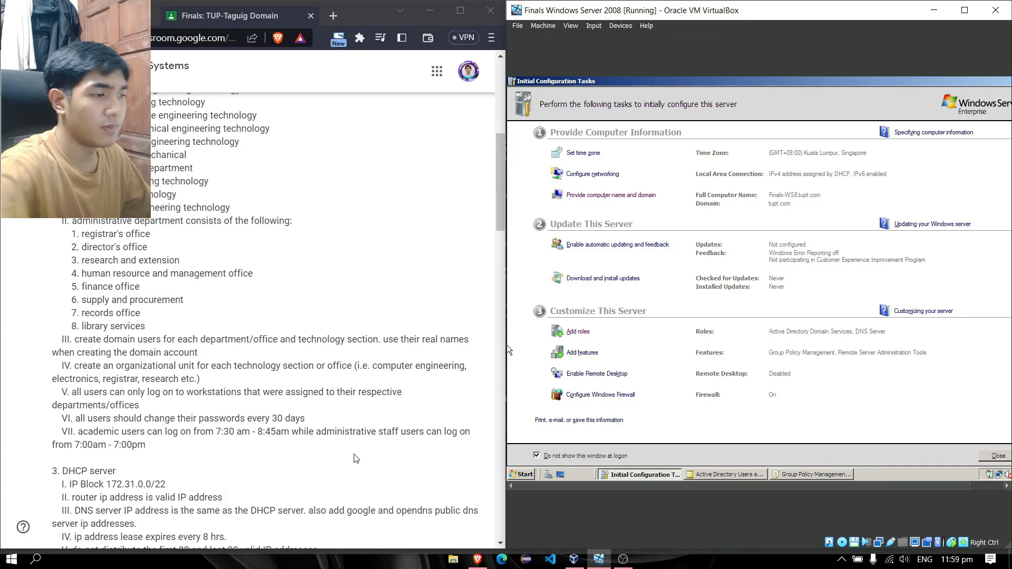
left_click(734, 473)
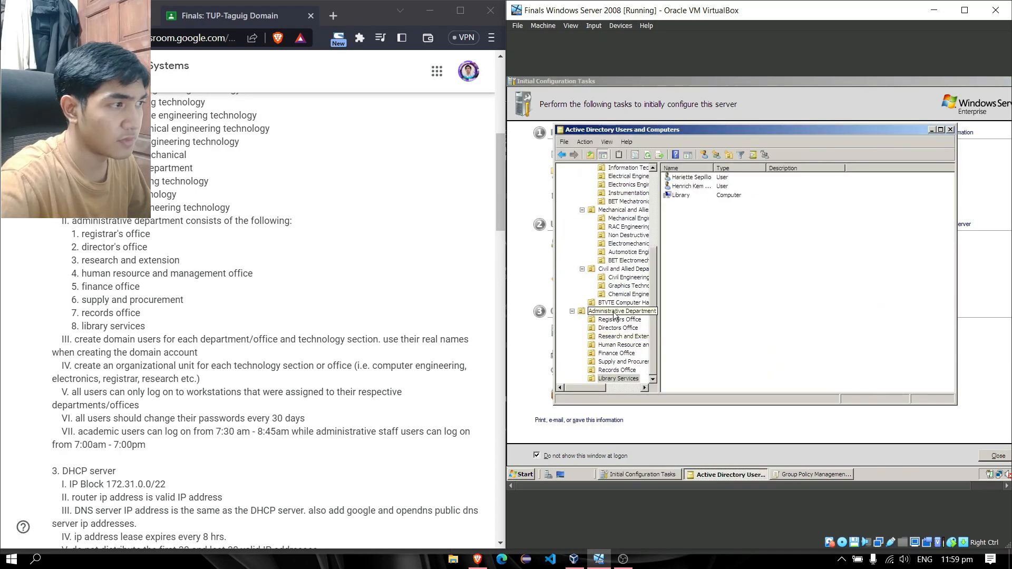
Select all three BTVTE Electrical users and open their shared Logon hours schedule from the Account tab
left_click_drag(655, 262, 655, 174)
left_click(615, 253)
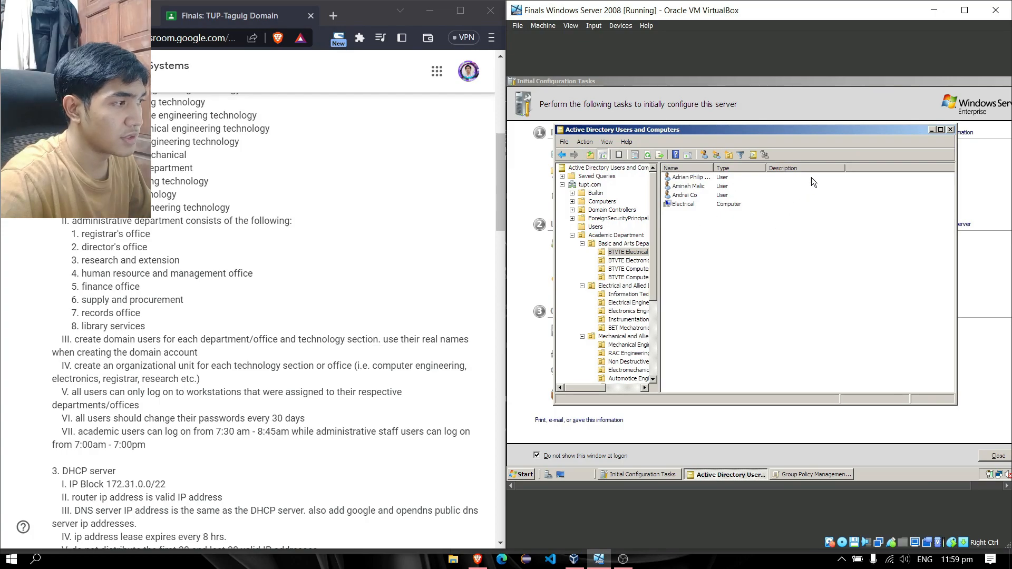
left_click(696, 199)
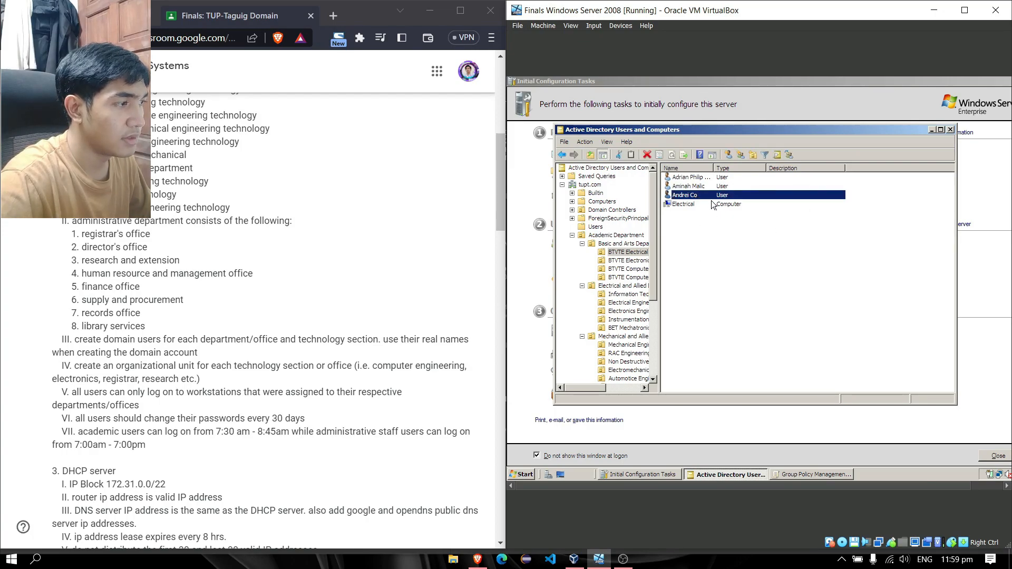
left_click(711, 185, "shift")
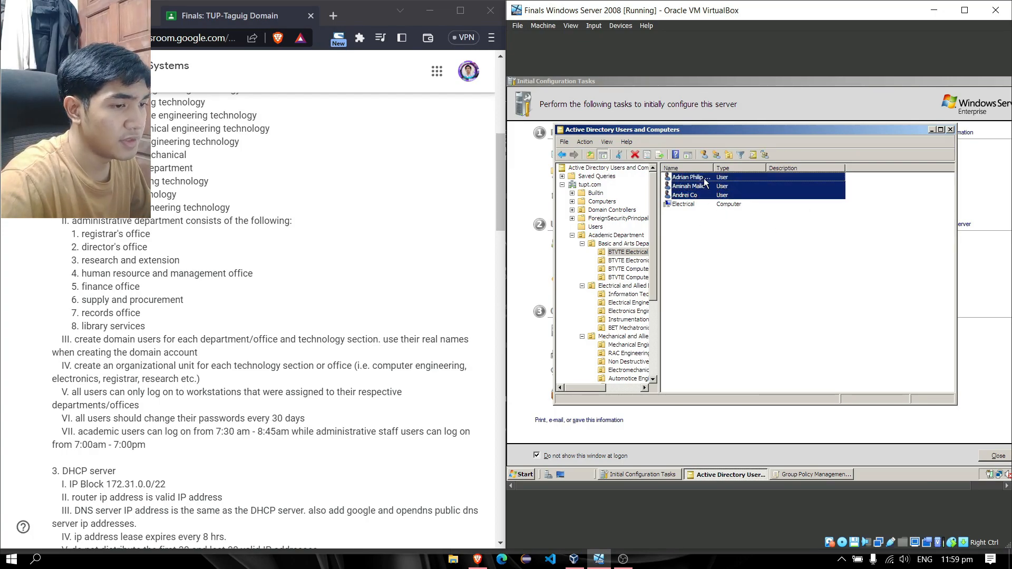
right_click(704, 180)
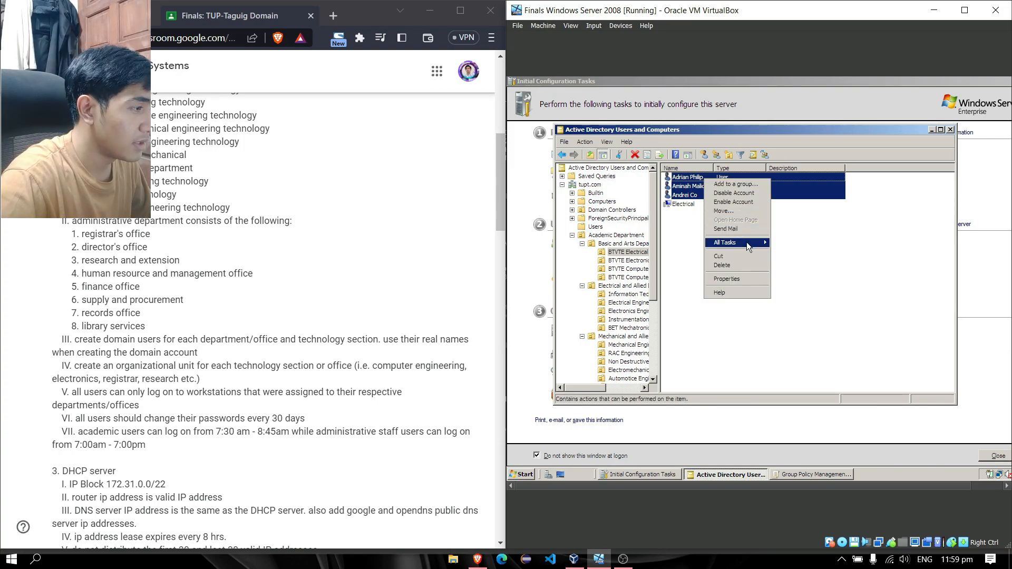
mouse_move(751, 251)
left_click(752, 280)
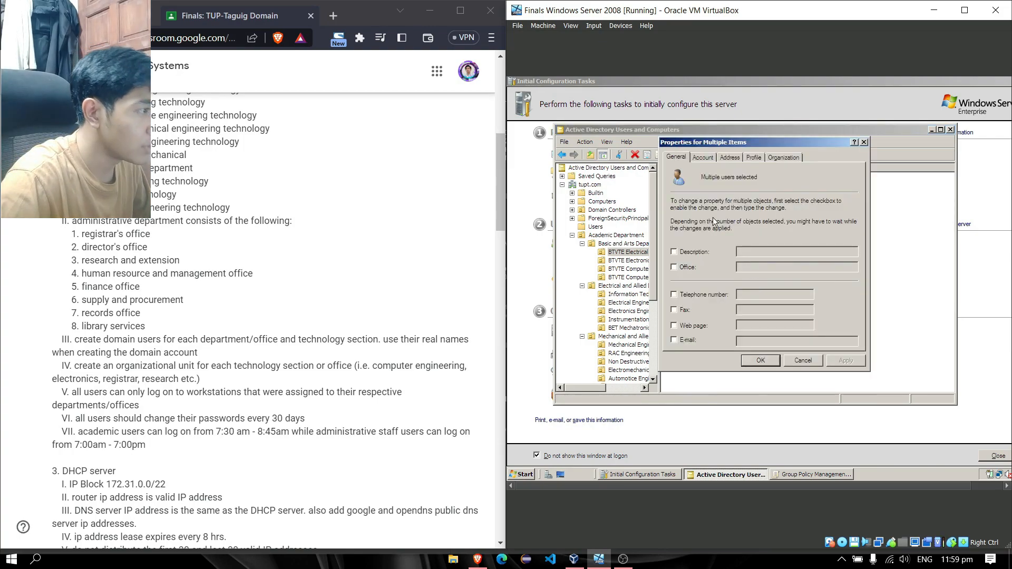
left_click(709, 158)
left_click(686, 229)
left_click(782, 226)
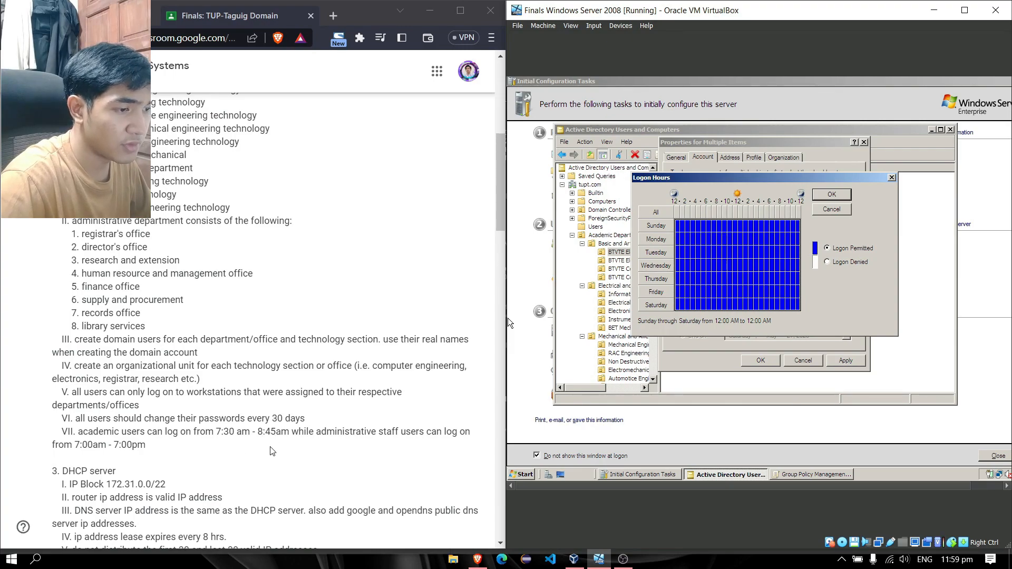
Deny logon for every hour of the whole week in the logon hours grid
left_click(710, 227)
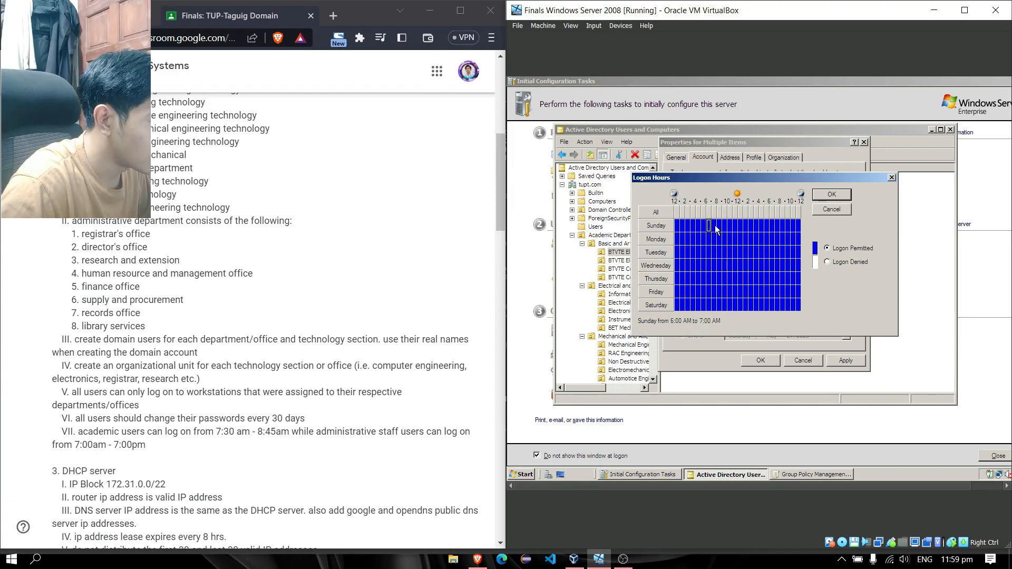
left_click(828, 262)
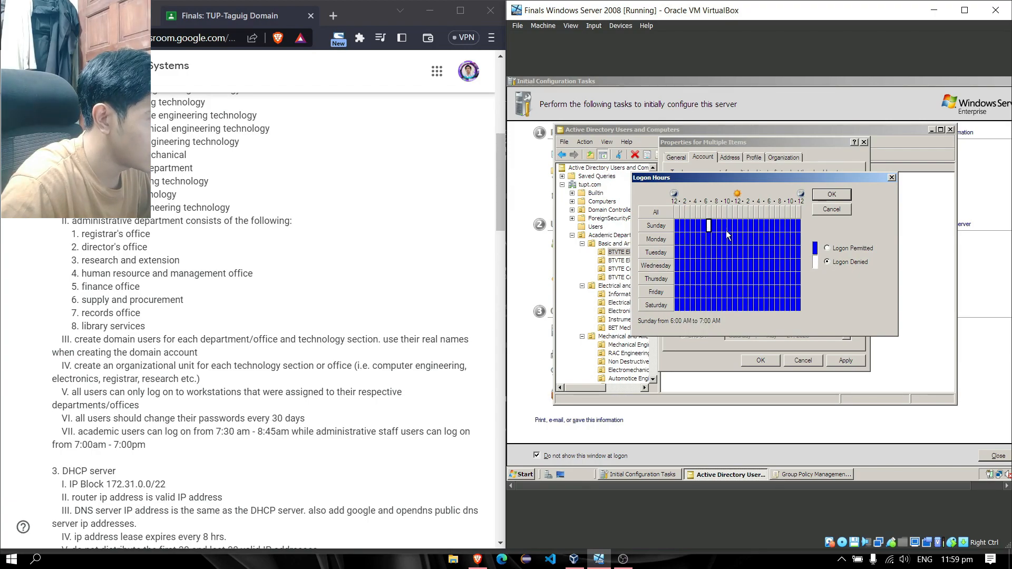
left_click(767, 267)
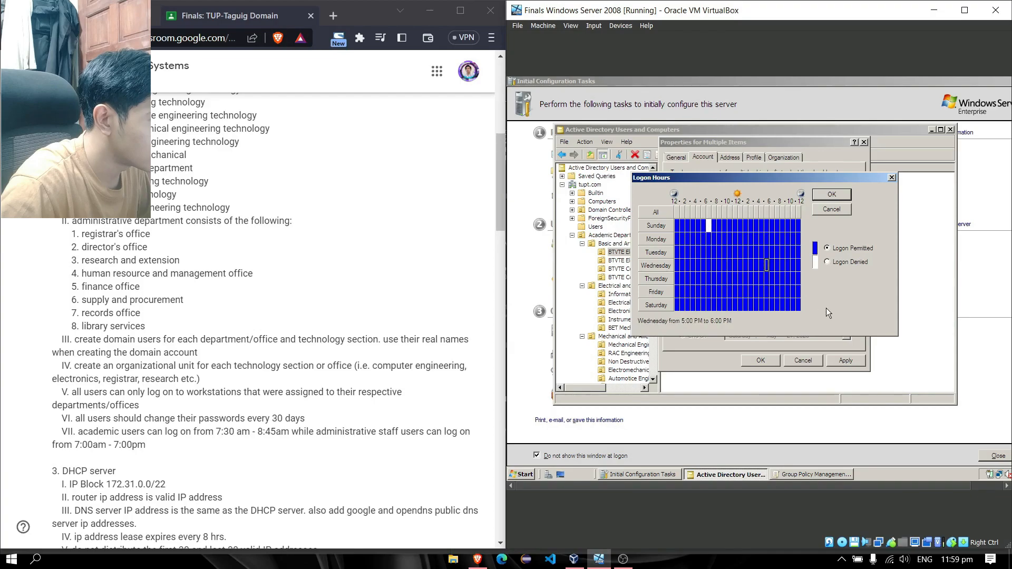
left_click(687, 239)
left_click(678, 226)
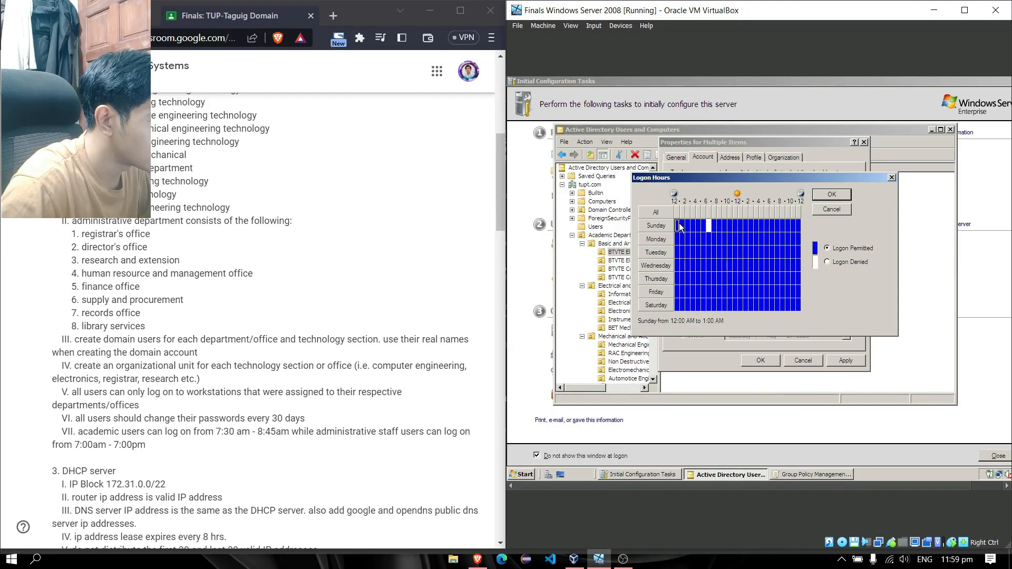
left_click_drag(678, 225, 799, 309)
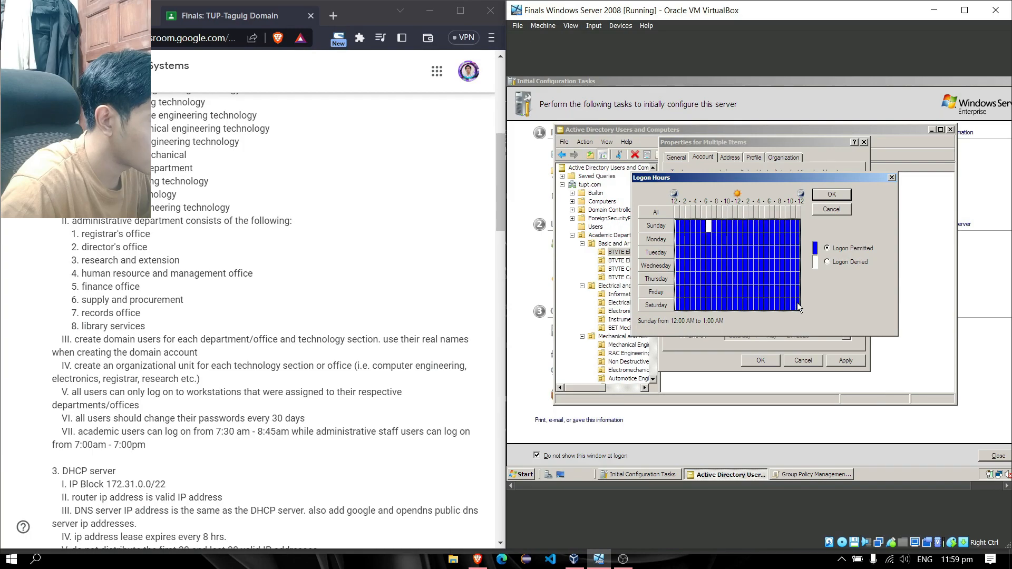
left_click(828, 262)
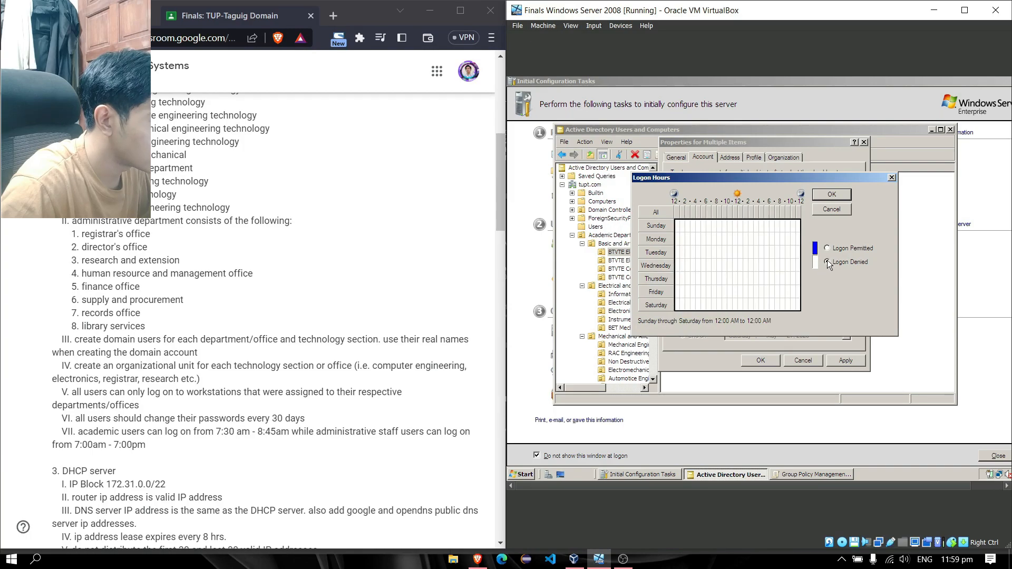
Permit logon from 7 to 9 AM, Sunday through Saturday
left_click(710, 222)
left_click_drag(712, 221, 724, 305)
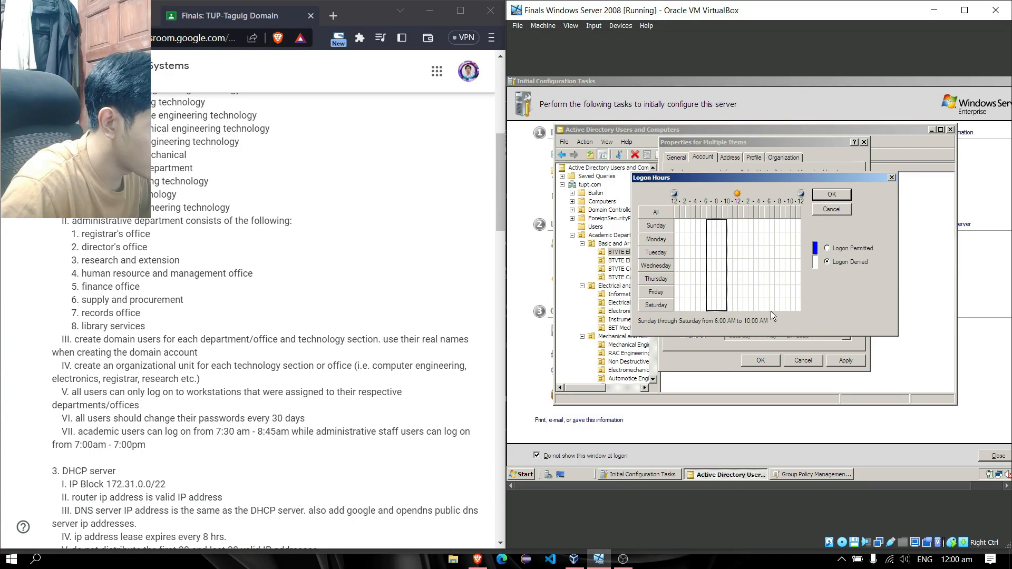
left_click_drag(707, 219, 722, 258)
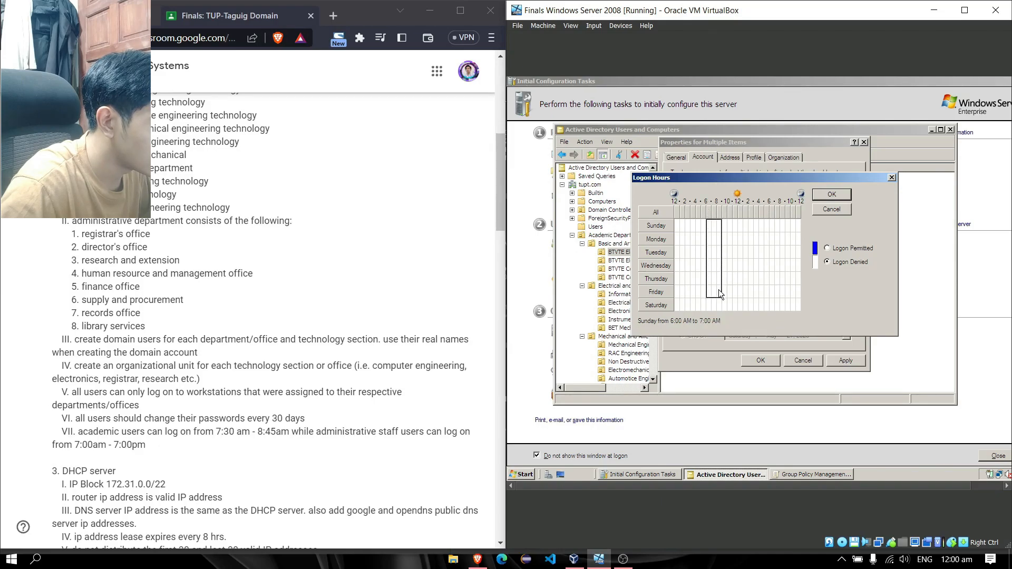
left_click_drag(720, 308, 721, 308)
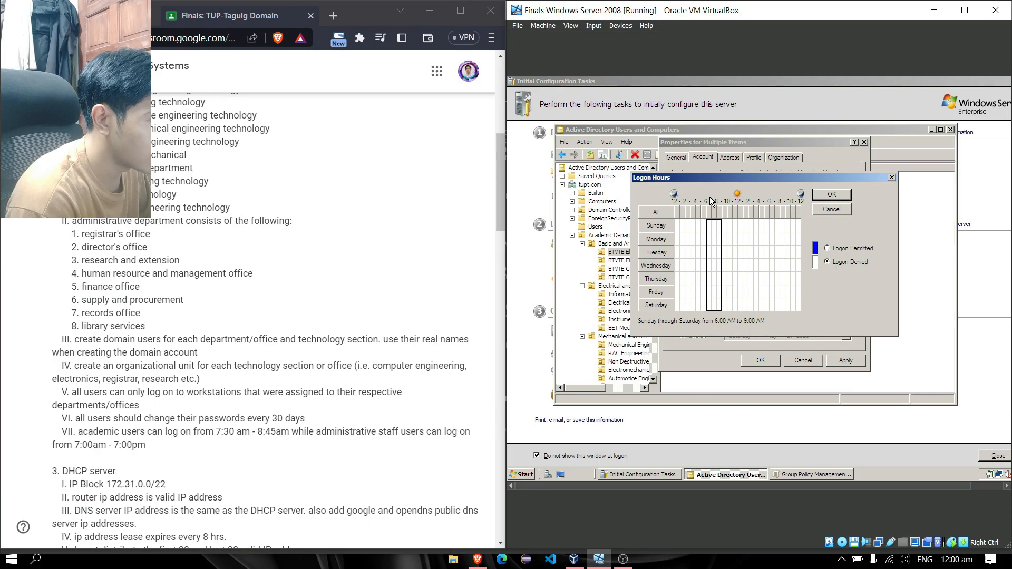
left_click(714, 226)
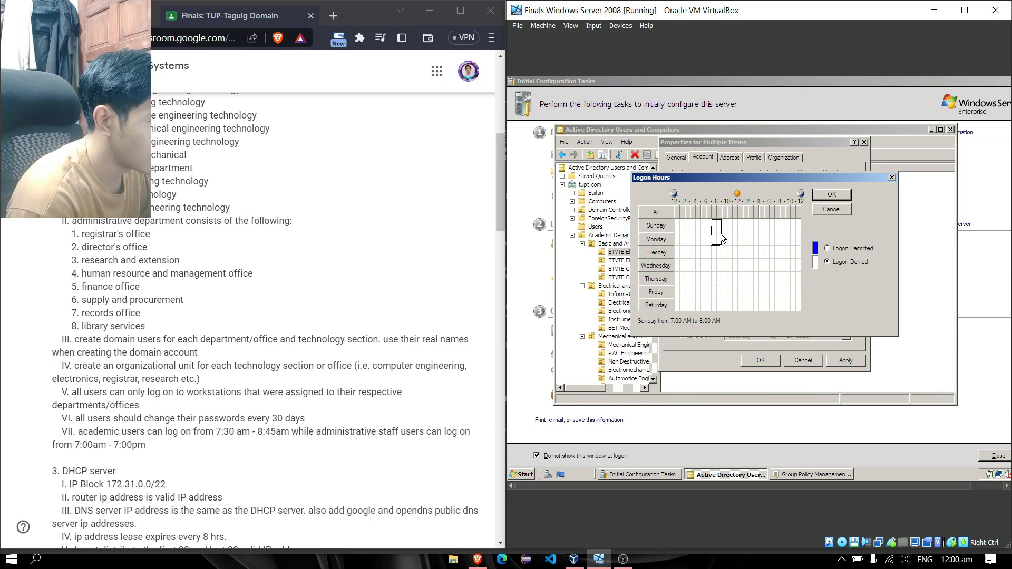
left_click_drag(725, 283, 721, 308)
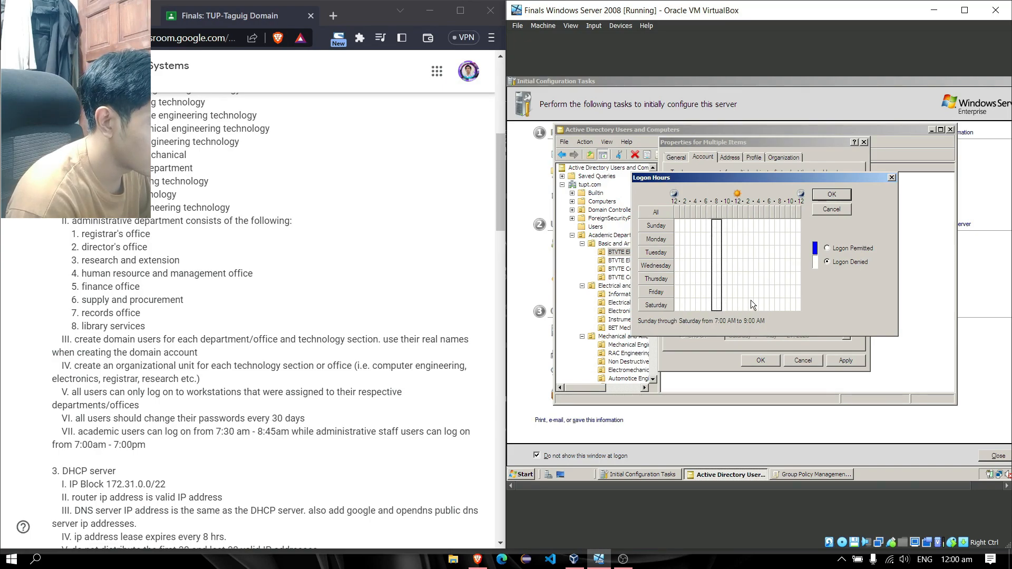
left_click(828, 248)
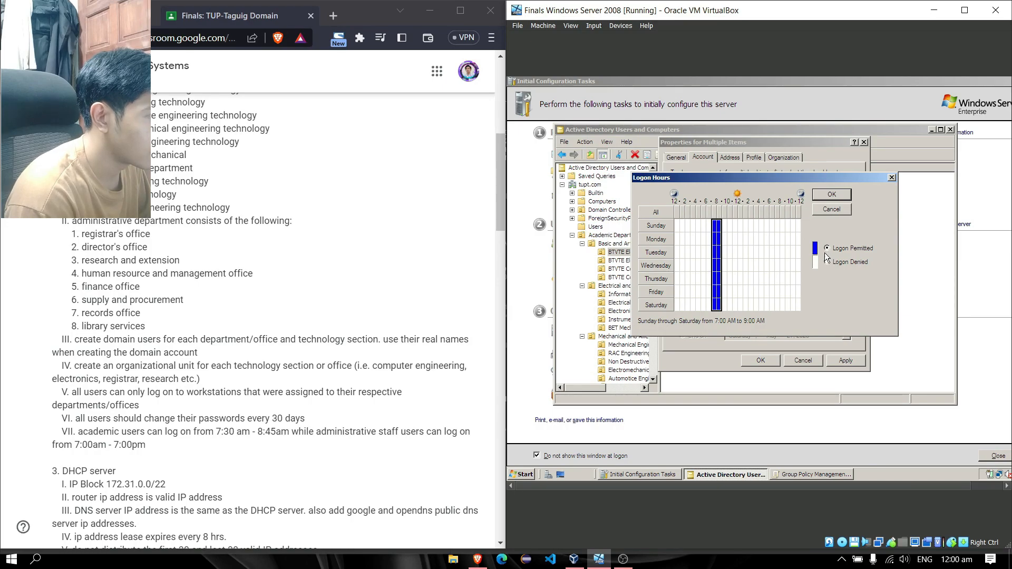
Confirm the new logon hours and apply them to the three users' properties
left_click(848, 196)
left_click(847, 361)
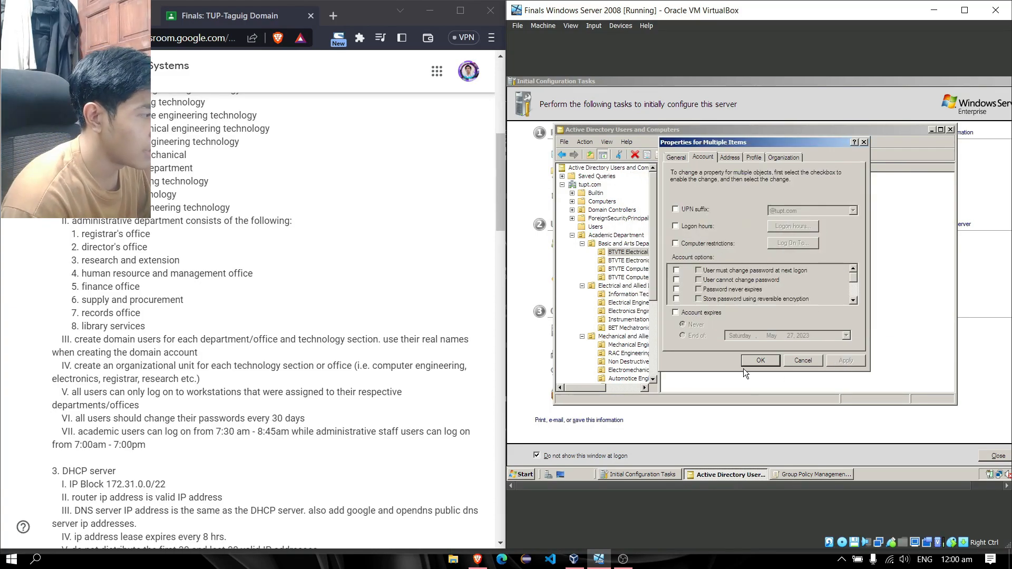
left_click(751, 363)
left_click(628, 260)
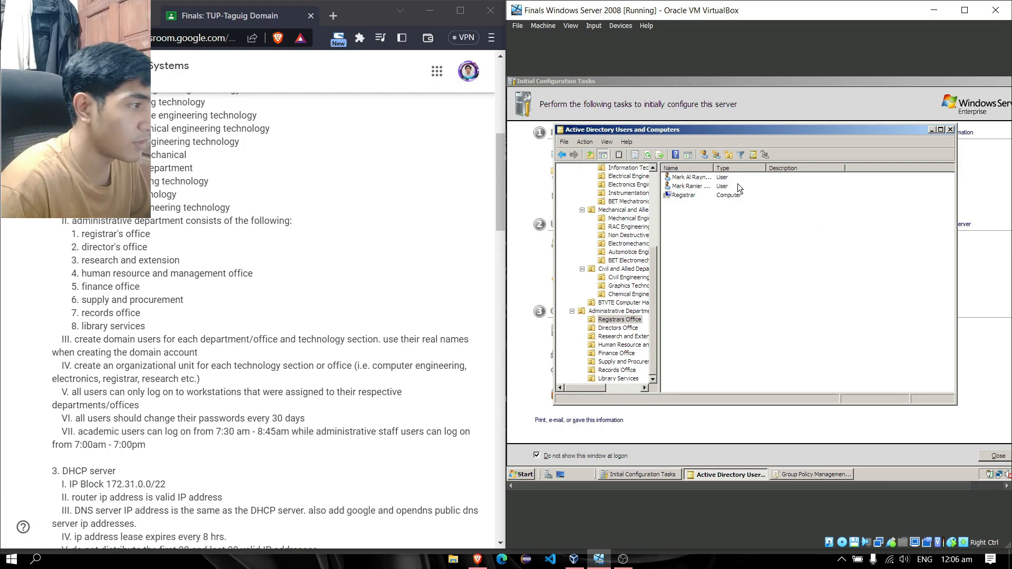
Open the Logon hours grid shared by both Registrars Office users
left_click_drag(858, 179, 817, 187)
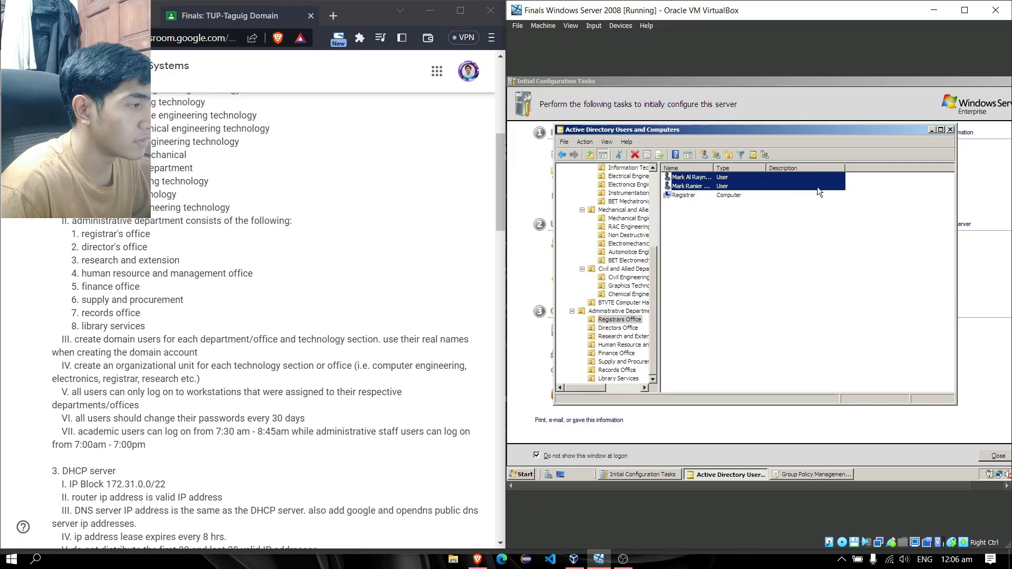
right_click(825, 183)
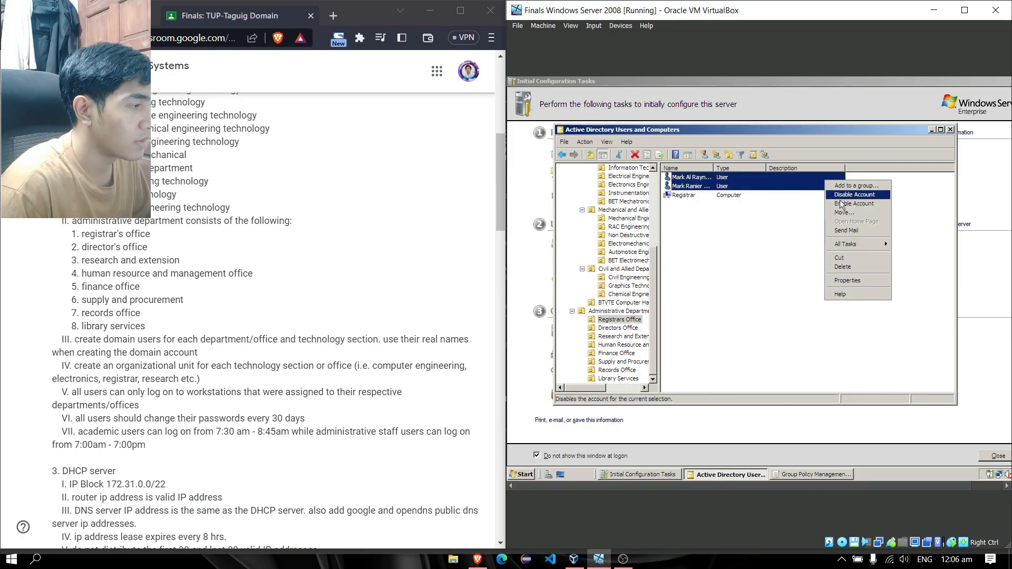
left_click(856, 268)
left_click(704, 158)
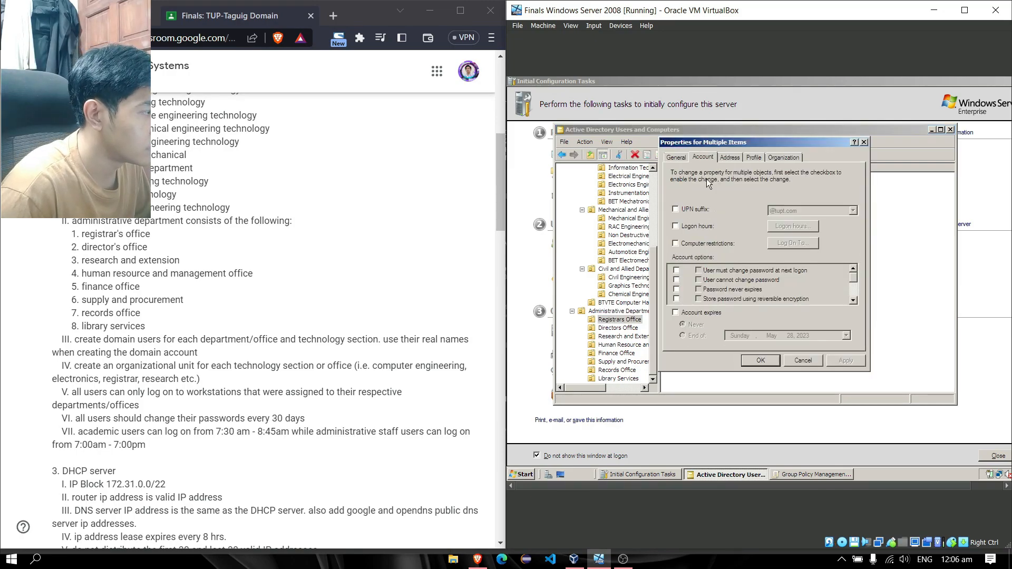
left_click(705, 228)
left_click(793, 226)
Deny logon all week, permit 7 AM–7 PM daily, and save the users' properties
left_click(837, 262)
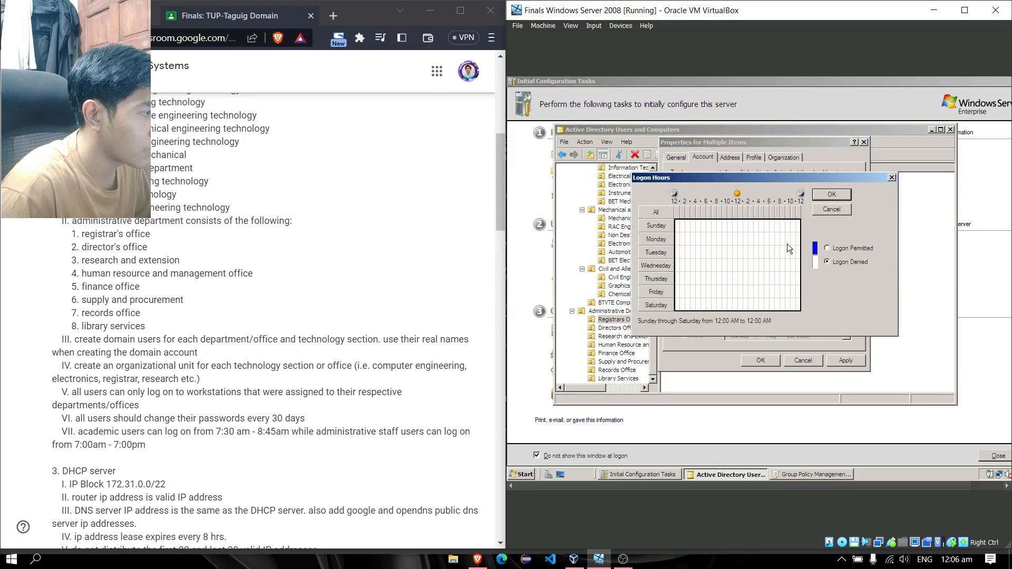
left_click_drag(712, 220, 777, 315)
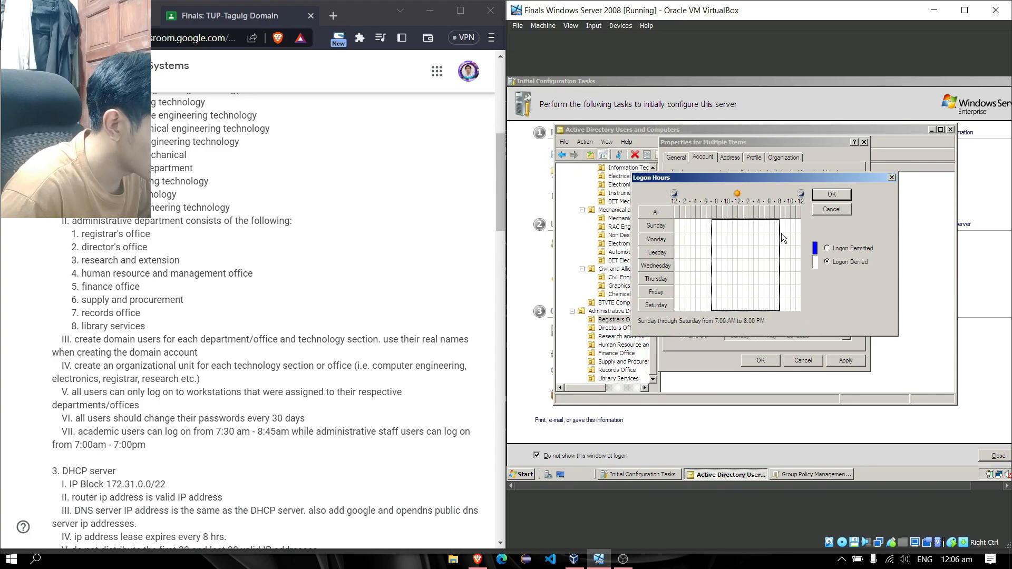
left_click_drag(715, 221, 774, 311)
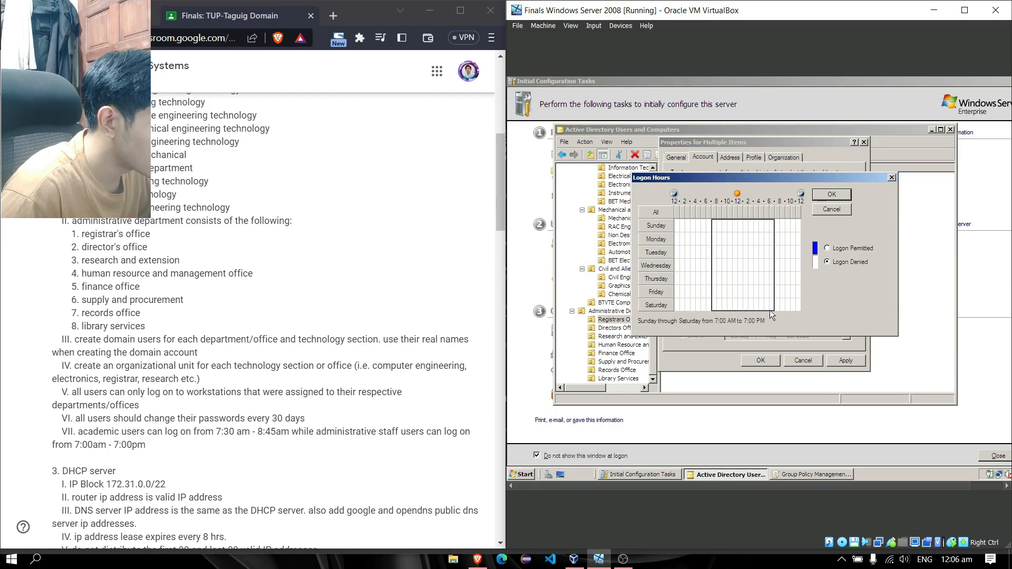
left_click(838, 249)
left_click(840, 194)
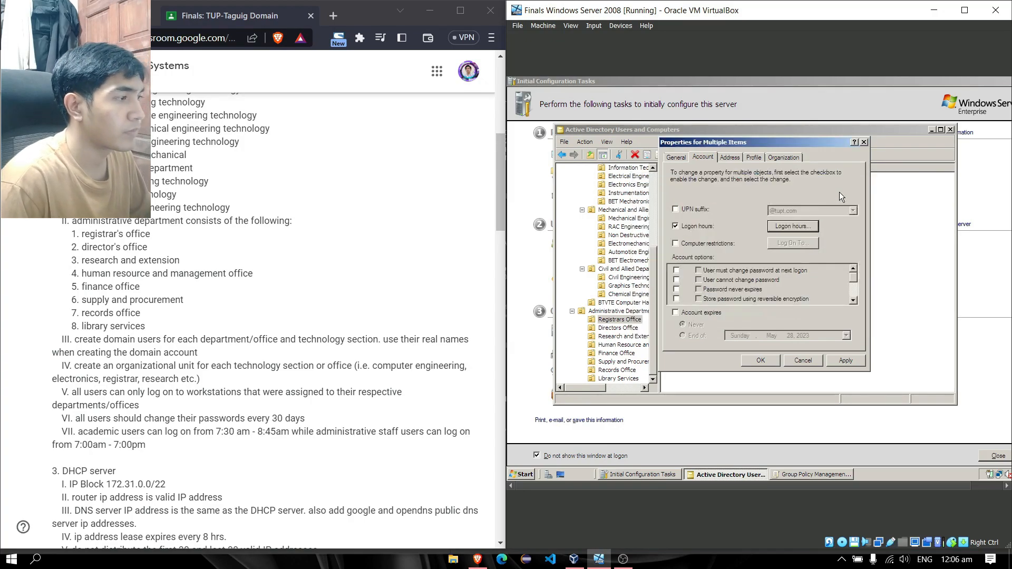
left_click(763, 360)
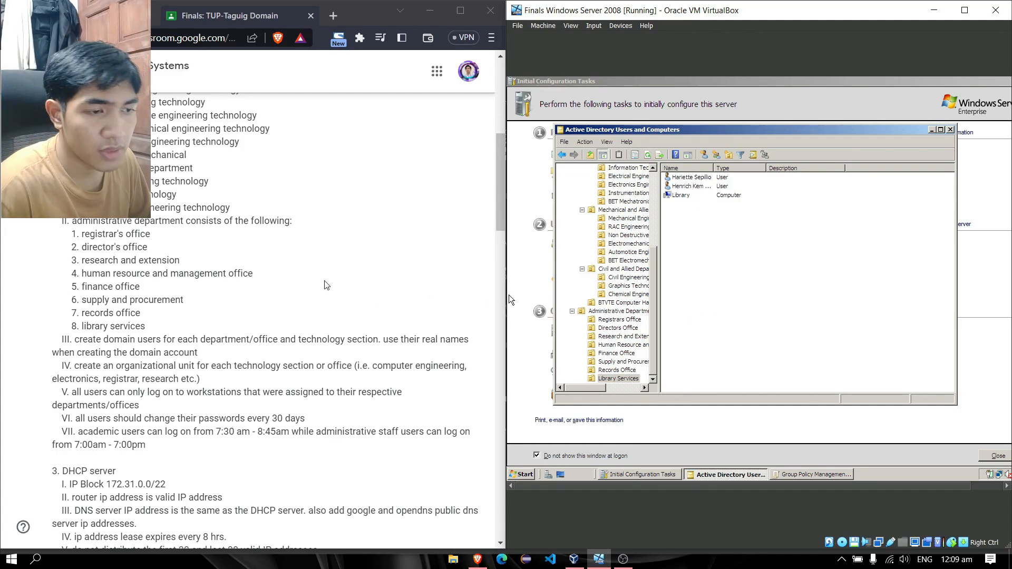
Scroll the Classroom assignment to the administrative office list and logon-hour items III–VII
scroll(348, 285, "up", 1)
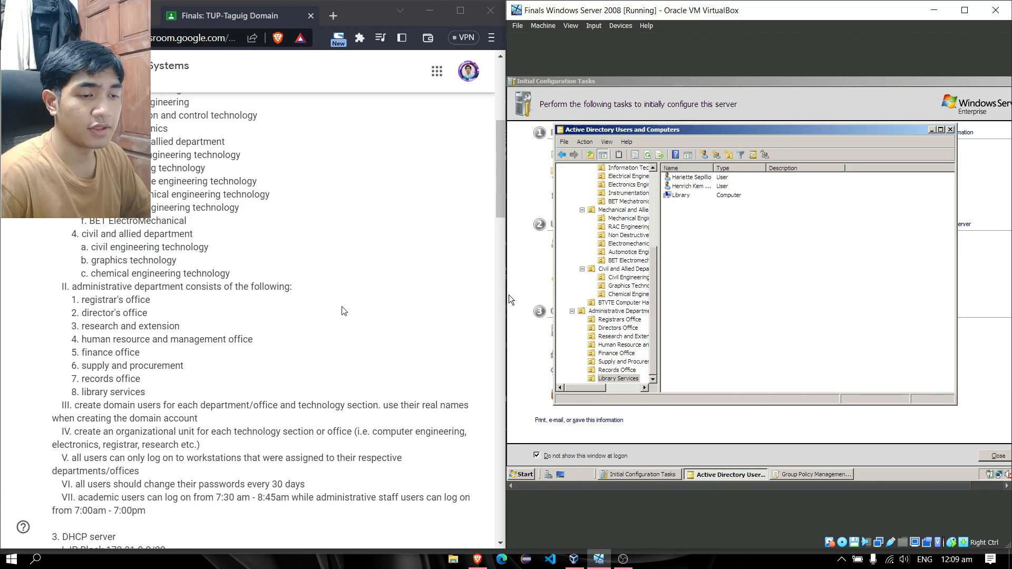
scroll(312, 285, "up", 2)
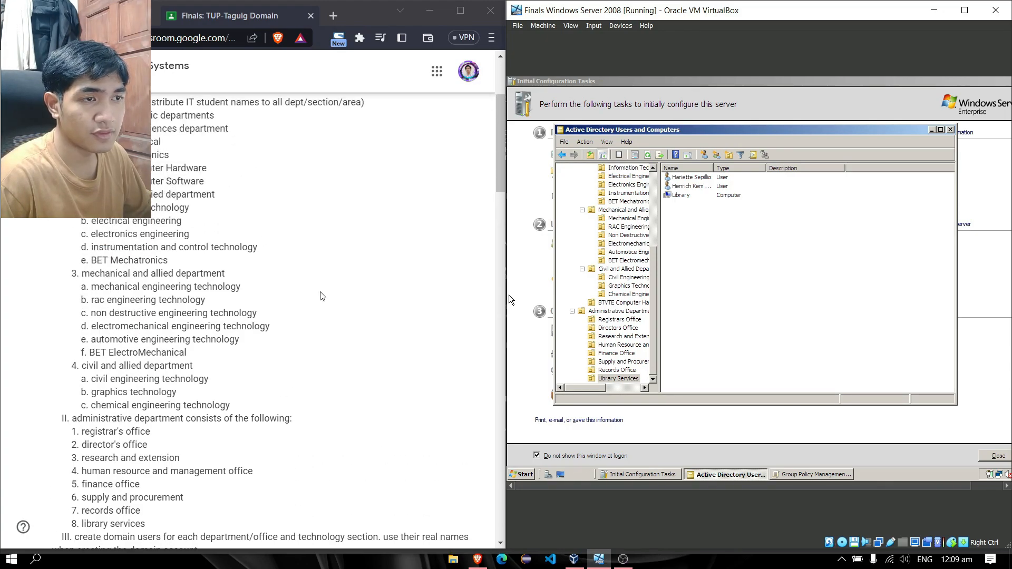
left_click(501, 182)
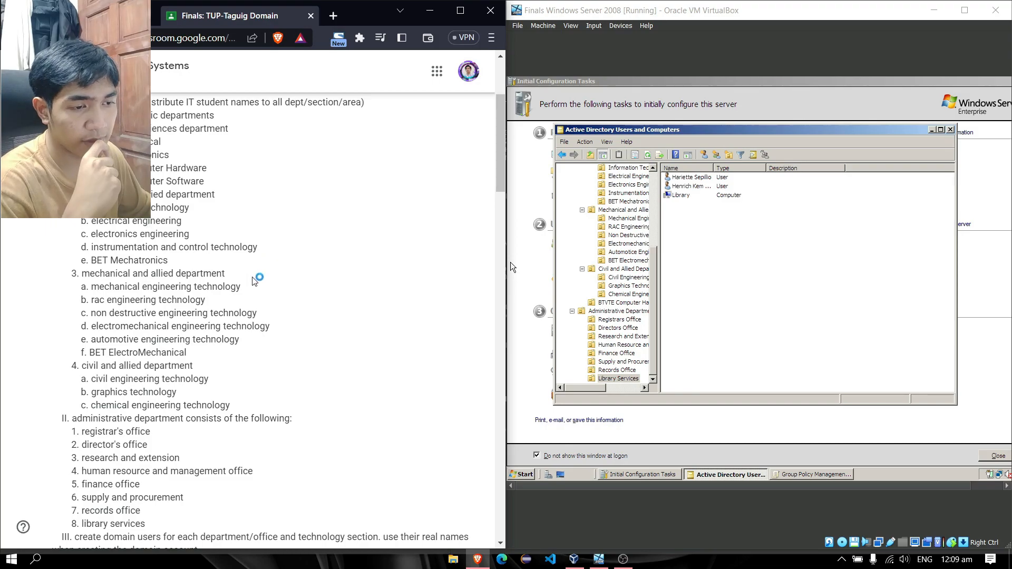
scroll(258, 277, "down", 3)
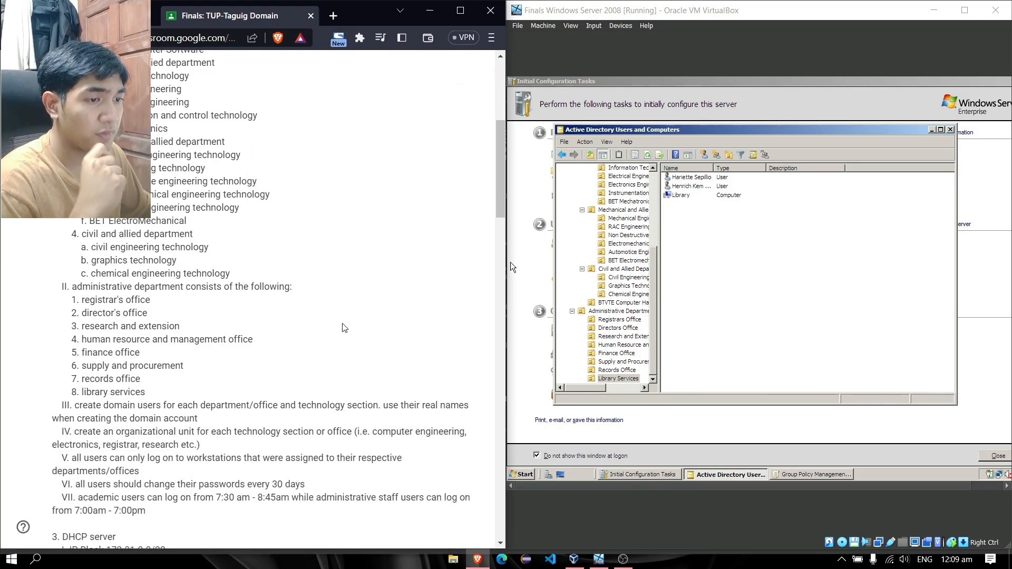